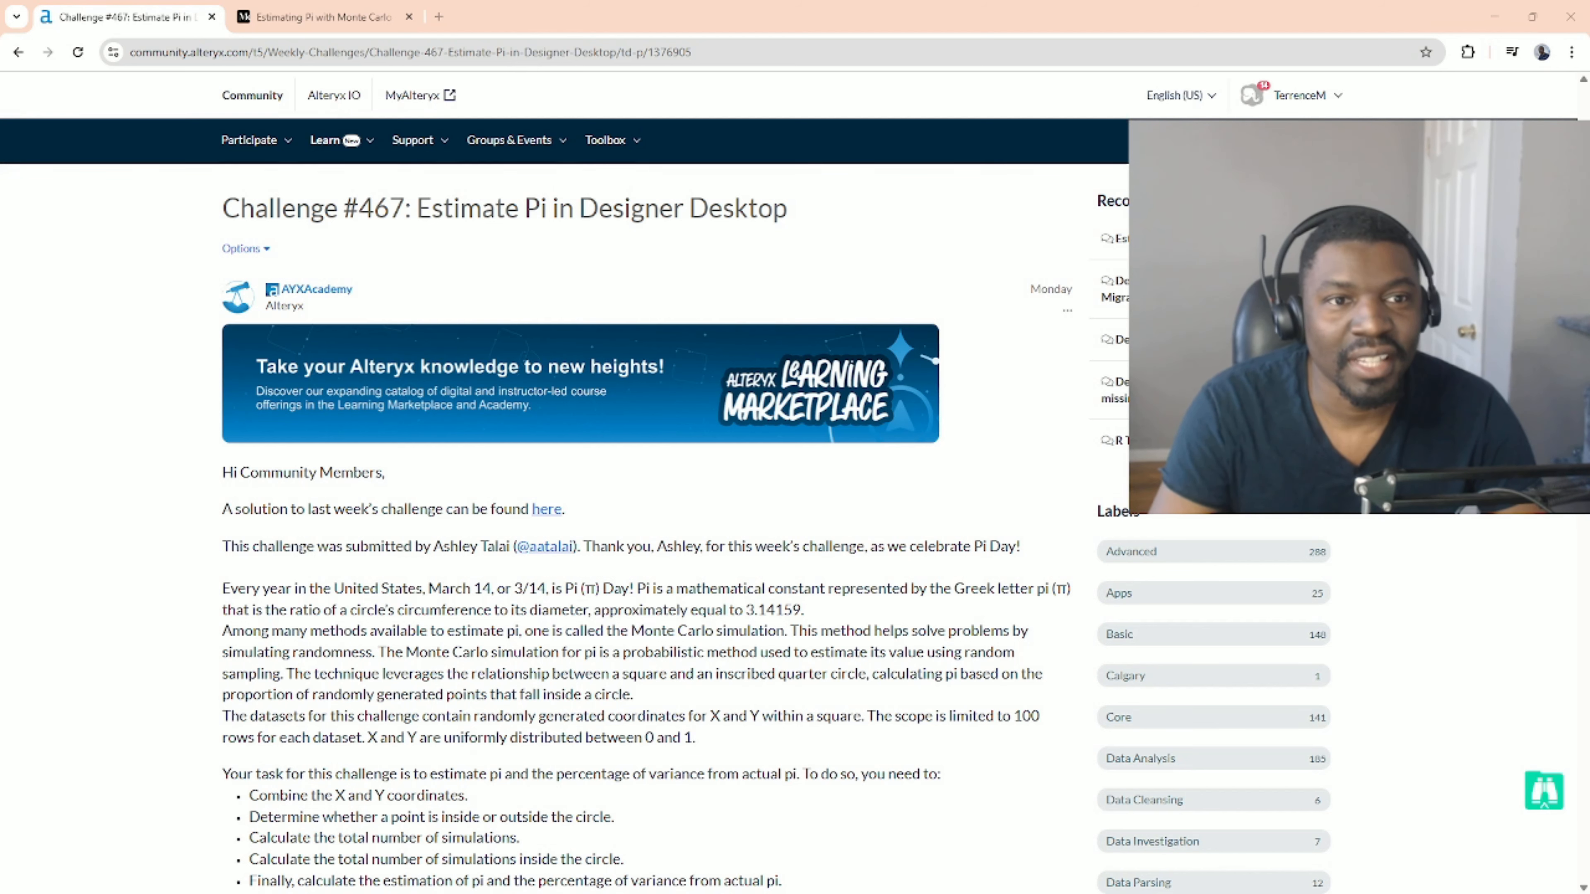
Read the Challenge #467 task description on the community page, then the task and hints in the Alteryx Designer start file.
scroll(645, 526, "down", 1)
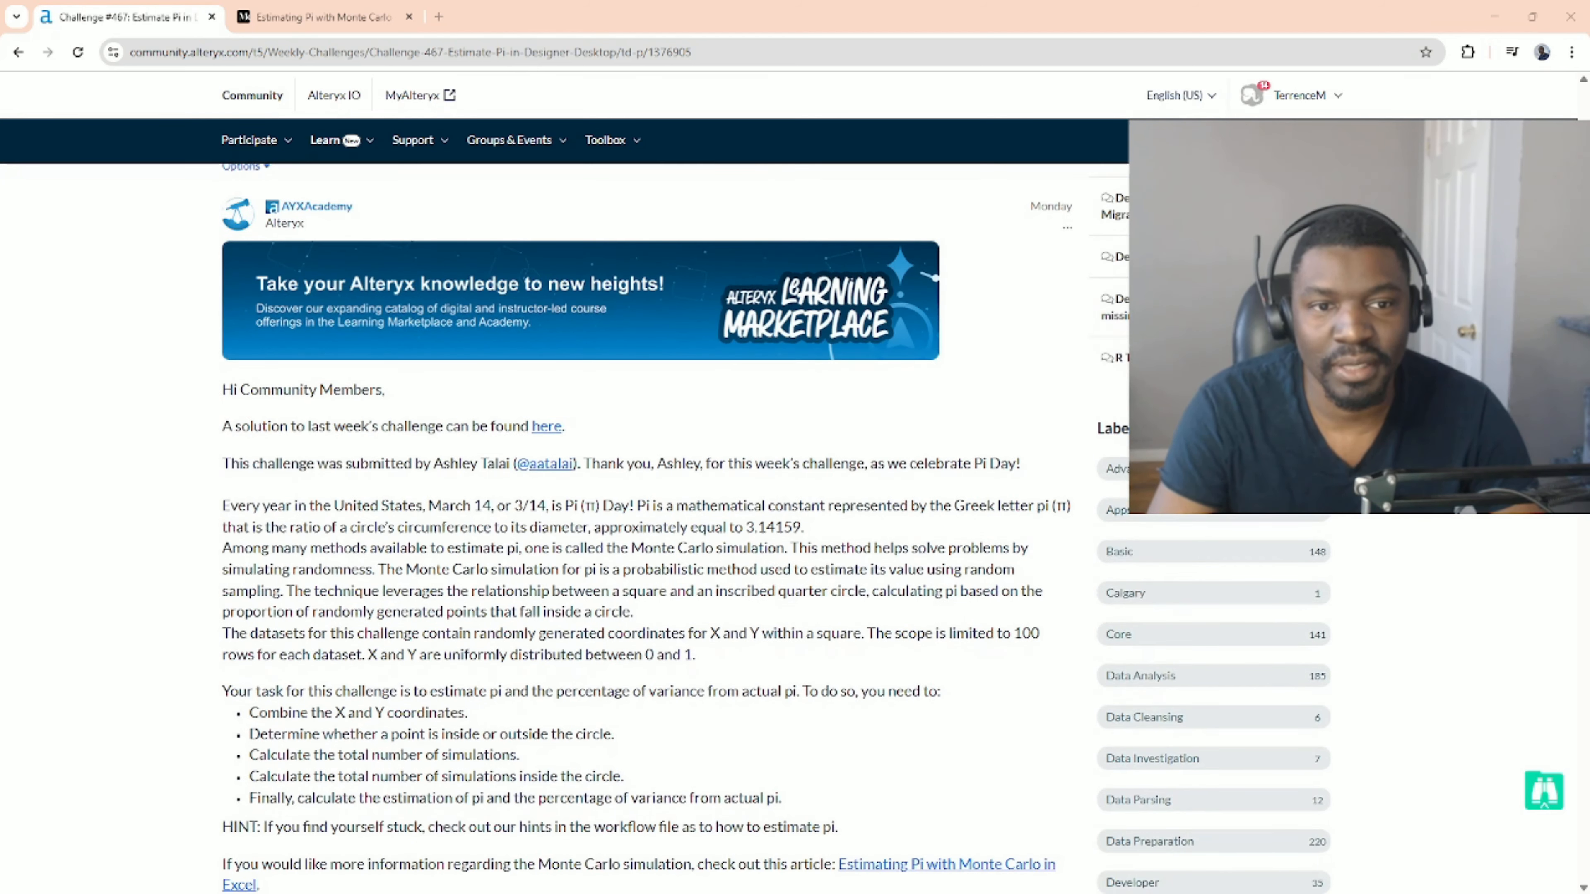
scroll(645, 526, "down", 3)
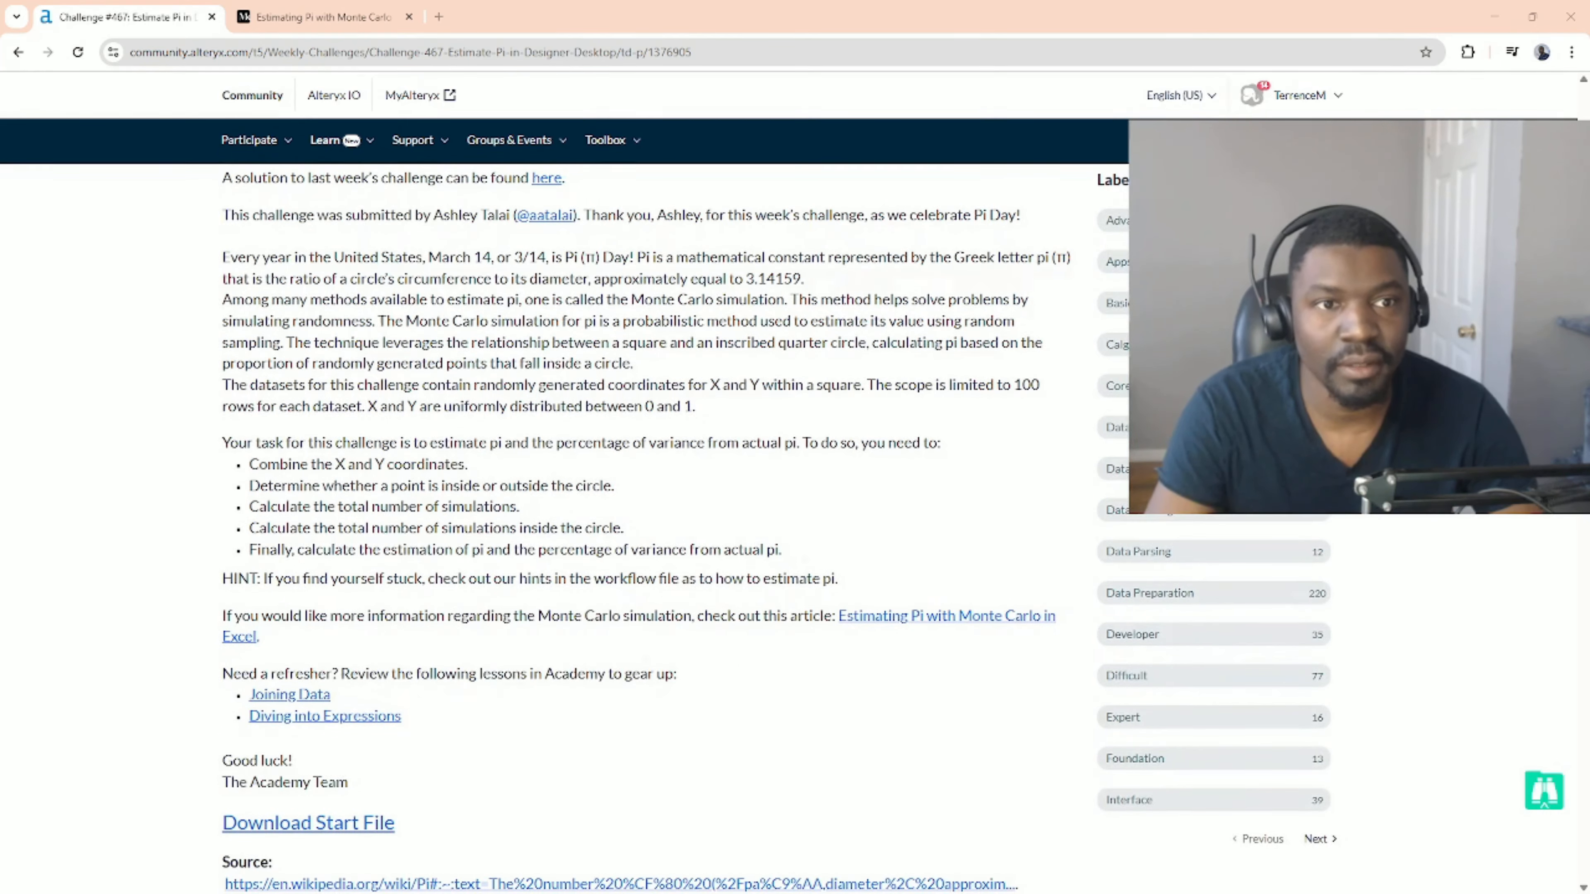
scroll(644, 526, "down", 1)
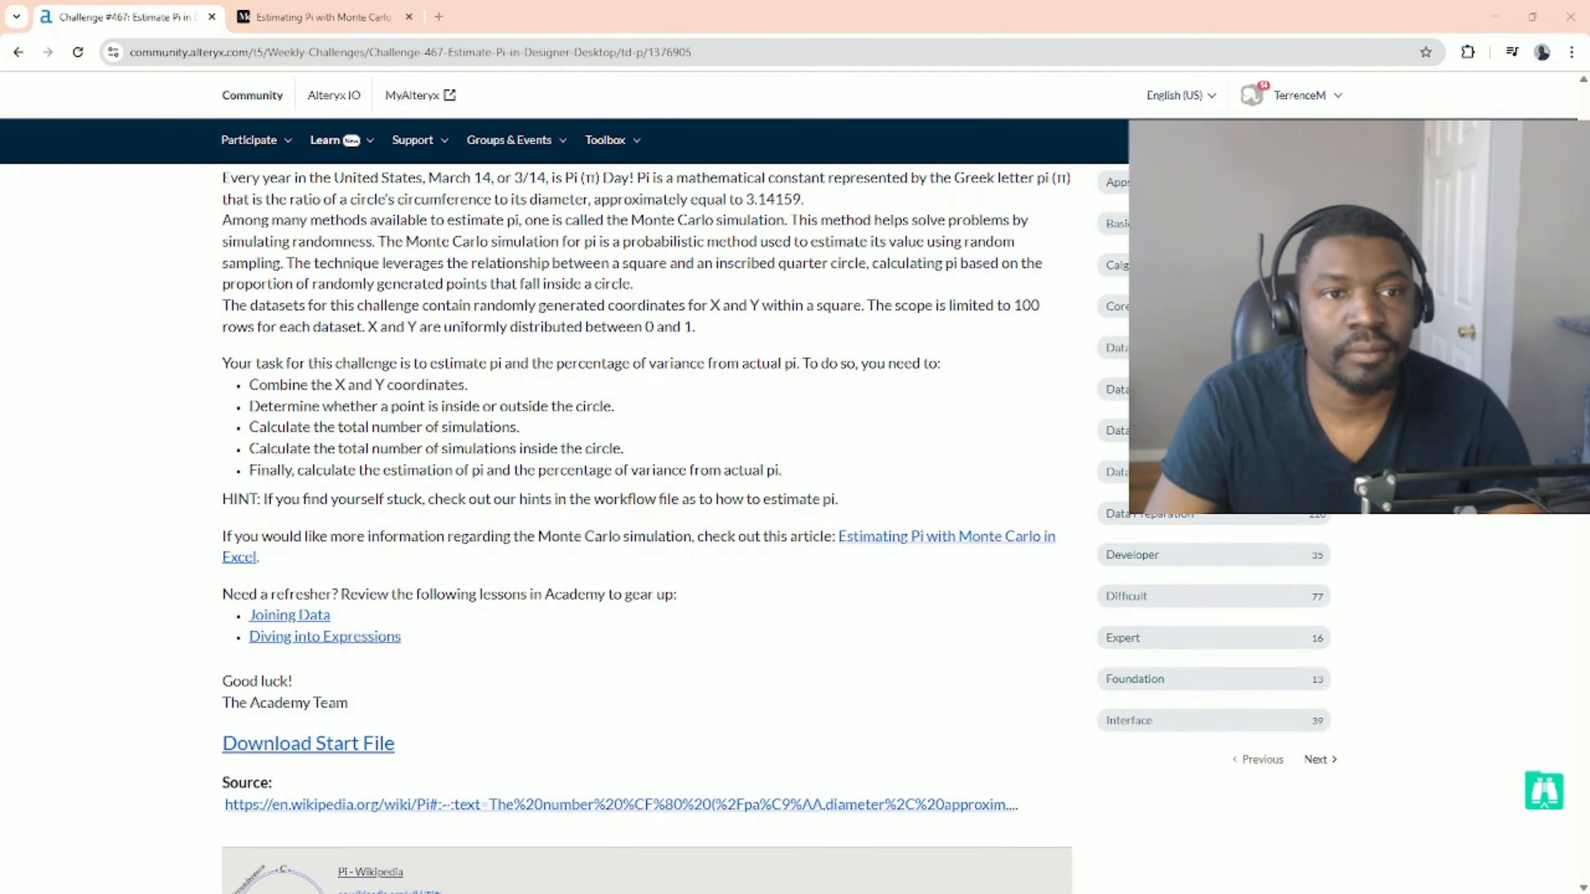
scroll(645, 526, "up", 1)
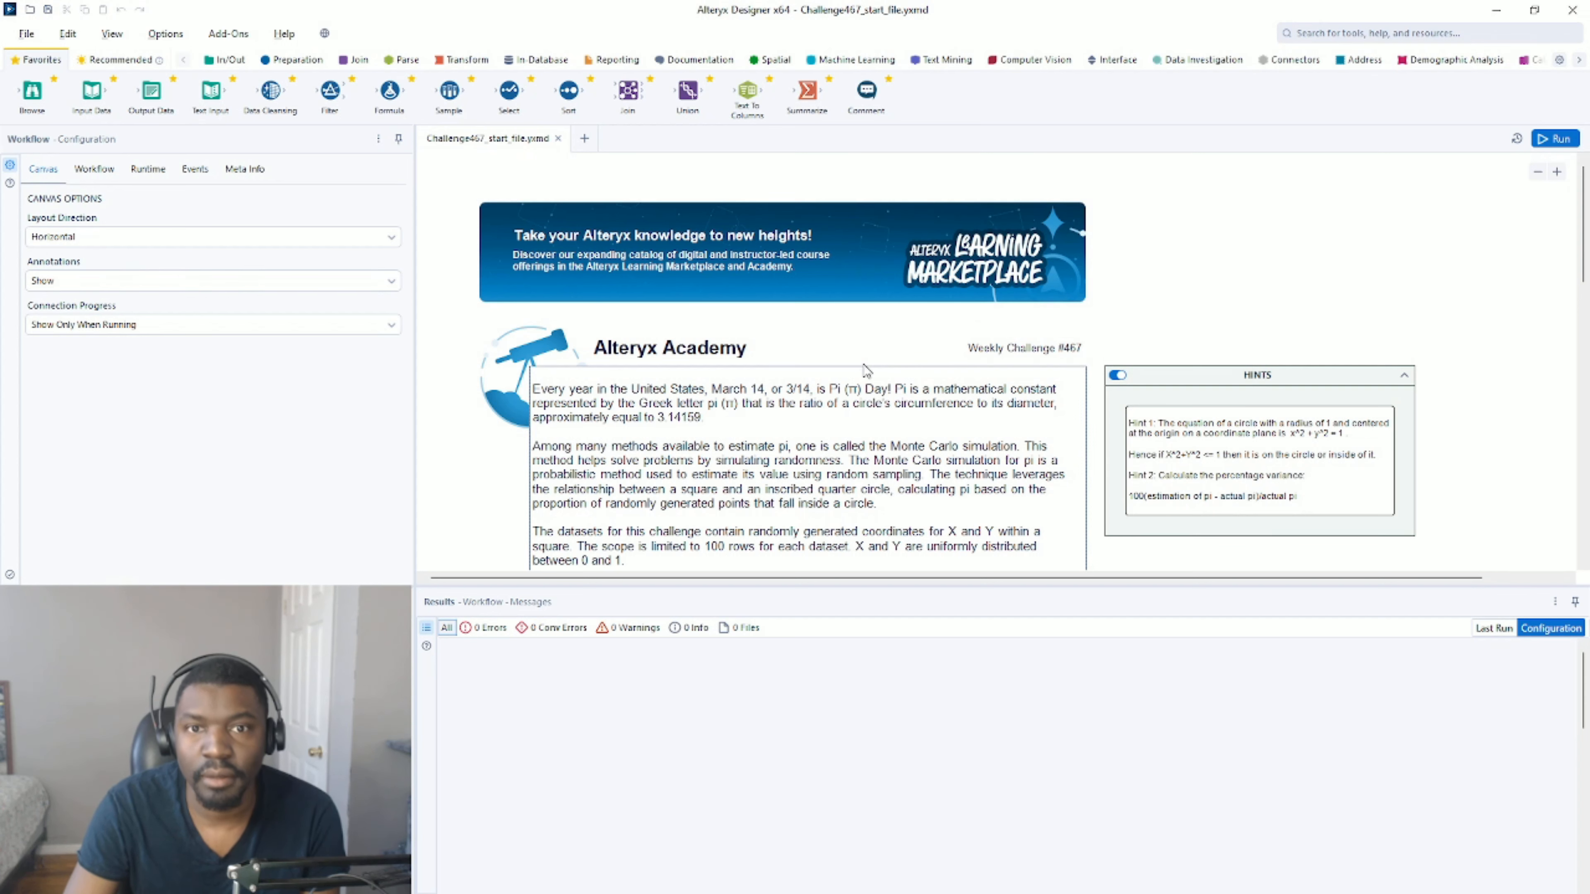
scroll(1132, 293, "down", 2)
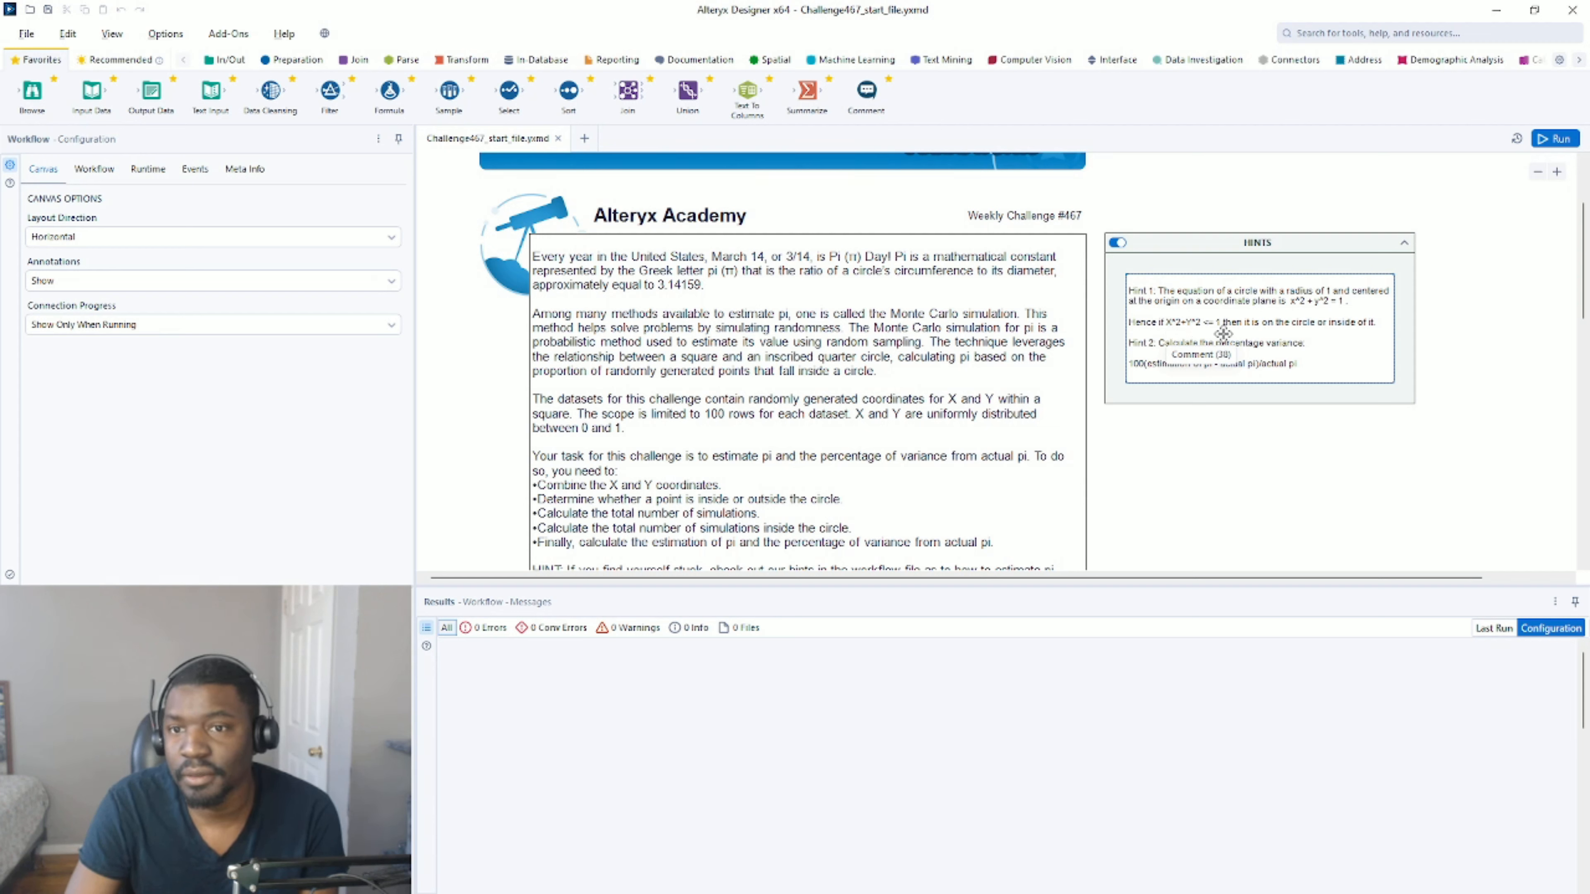
left_click(1402, 357)
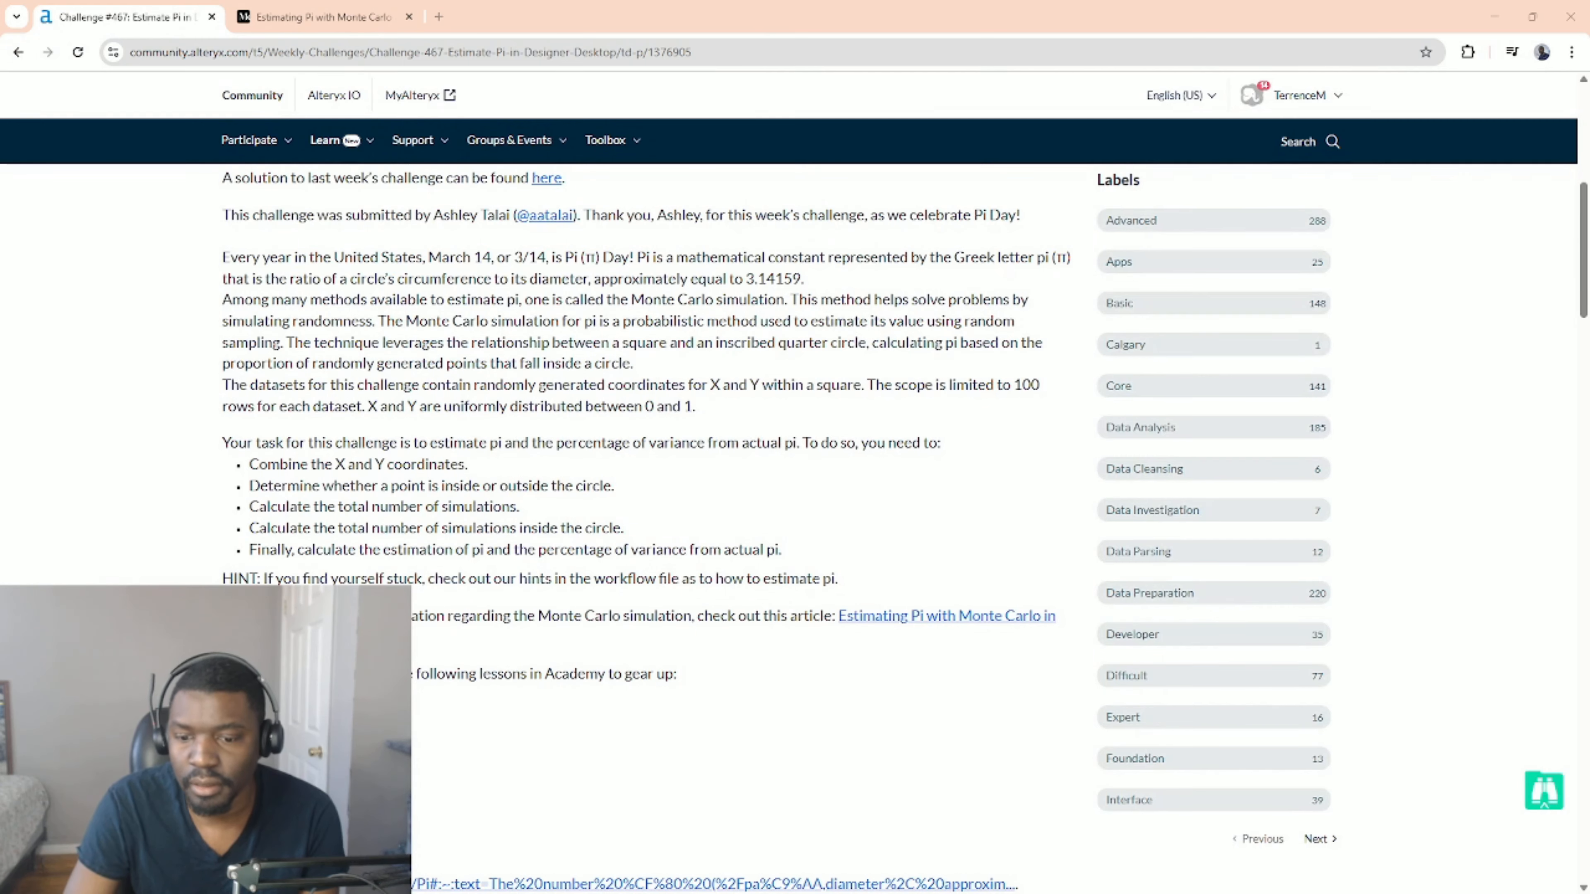
Switch to the browser's Estimating Pi with Monte Carlo article and read its introduction to Monte Carlo and to estimating Pi.
left_click(348, 17)
scroll(734, 580, "up", 6)
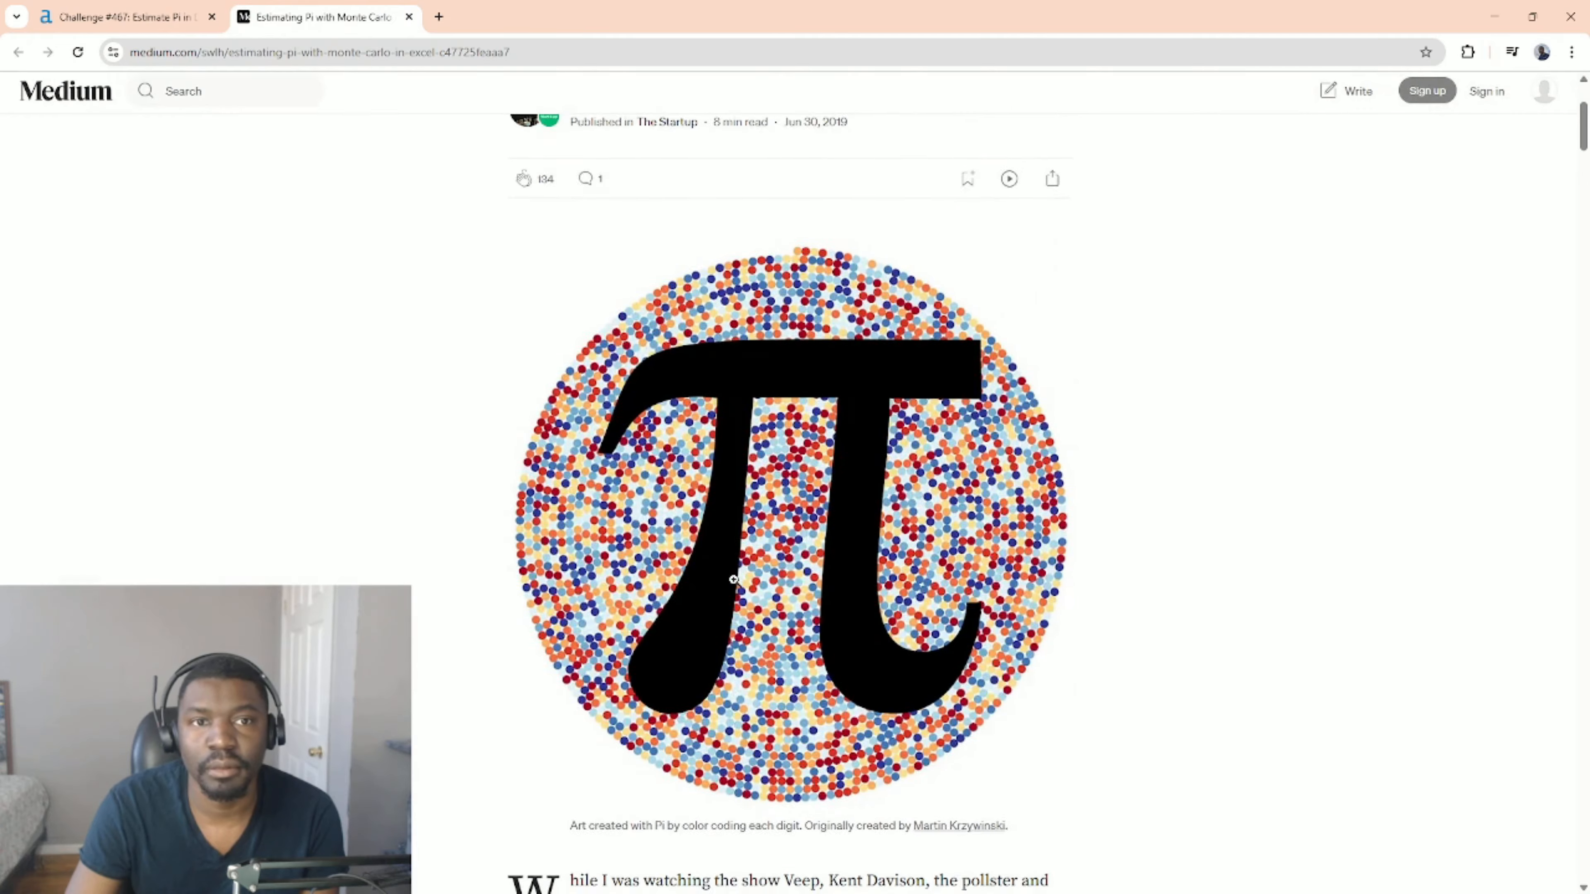
scroll(733, 579, "down", 10)
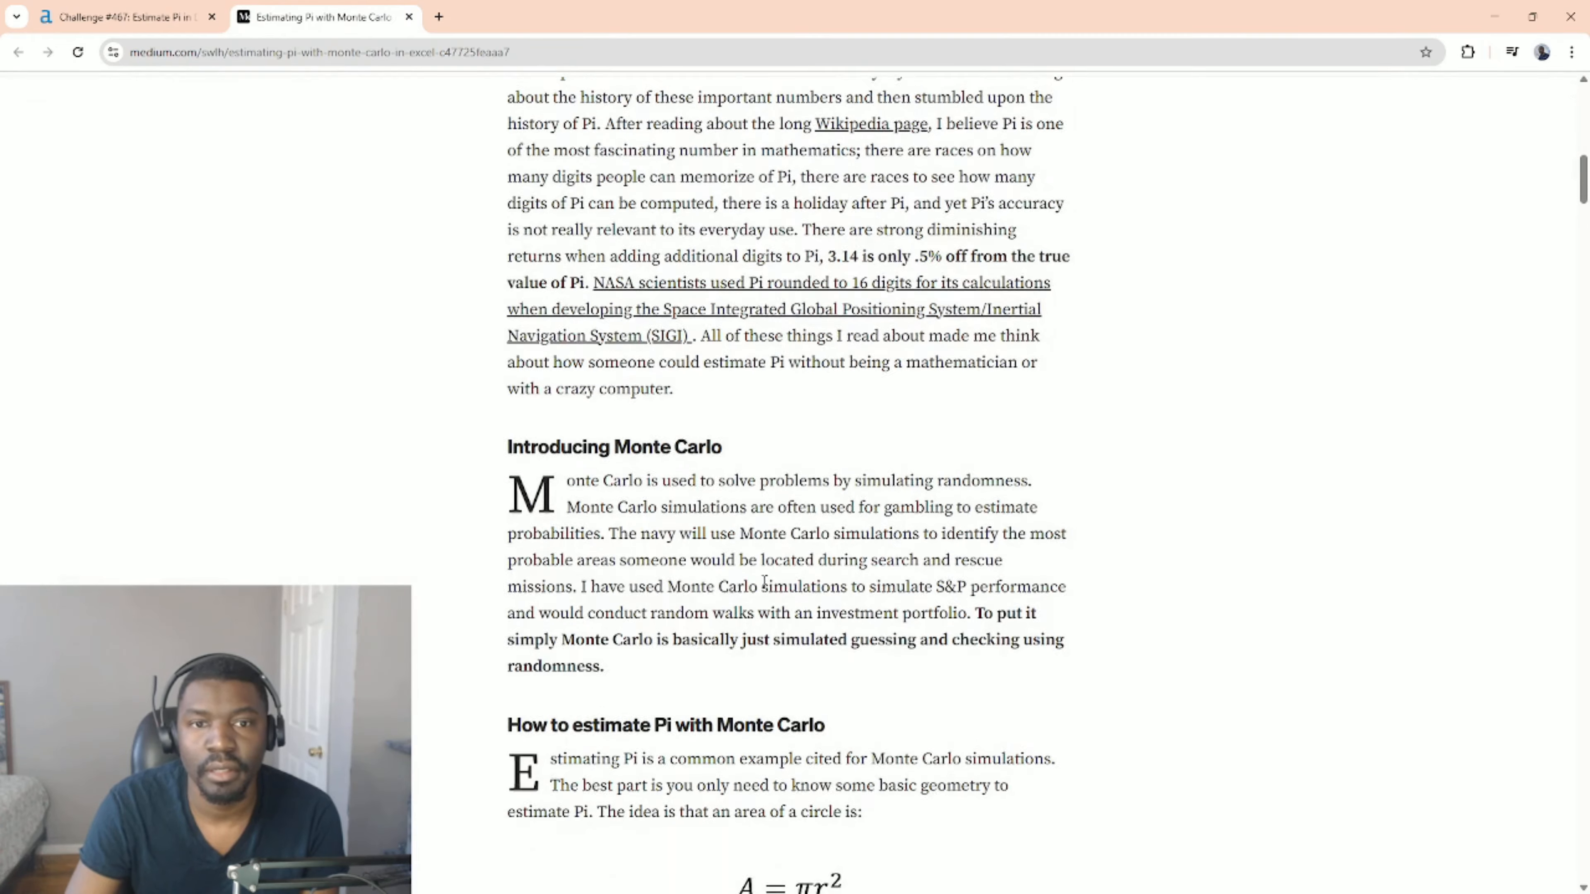
scroll(763, 581, "up", 5)
scroll(765, 585, "down", 5)
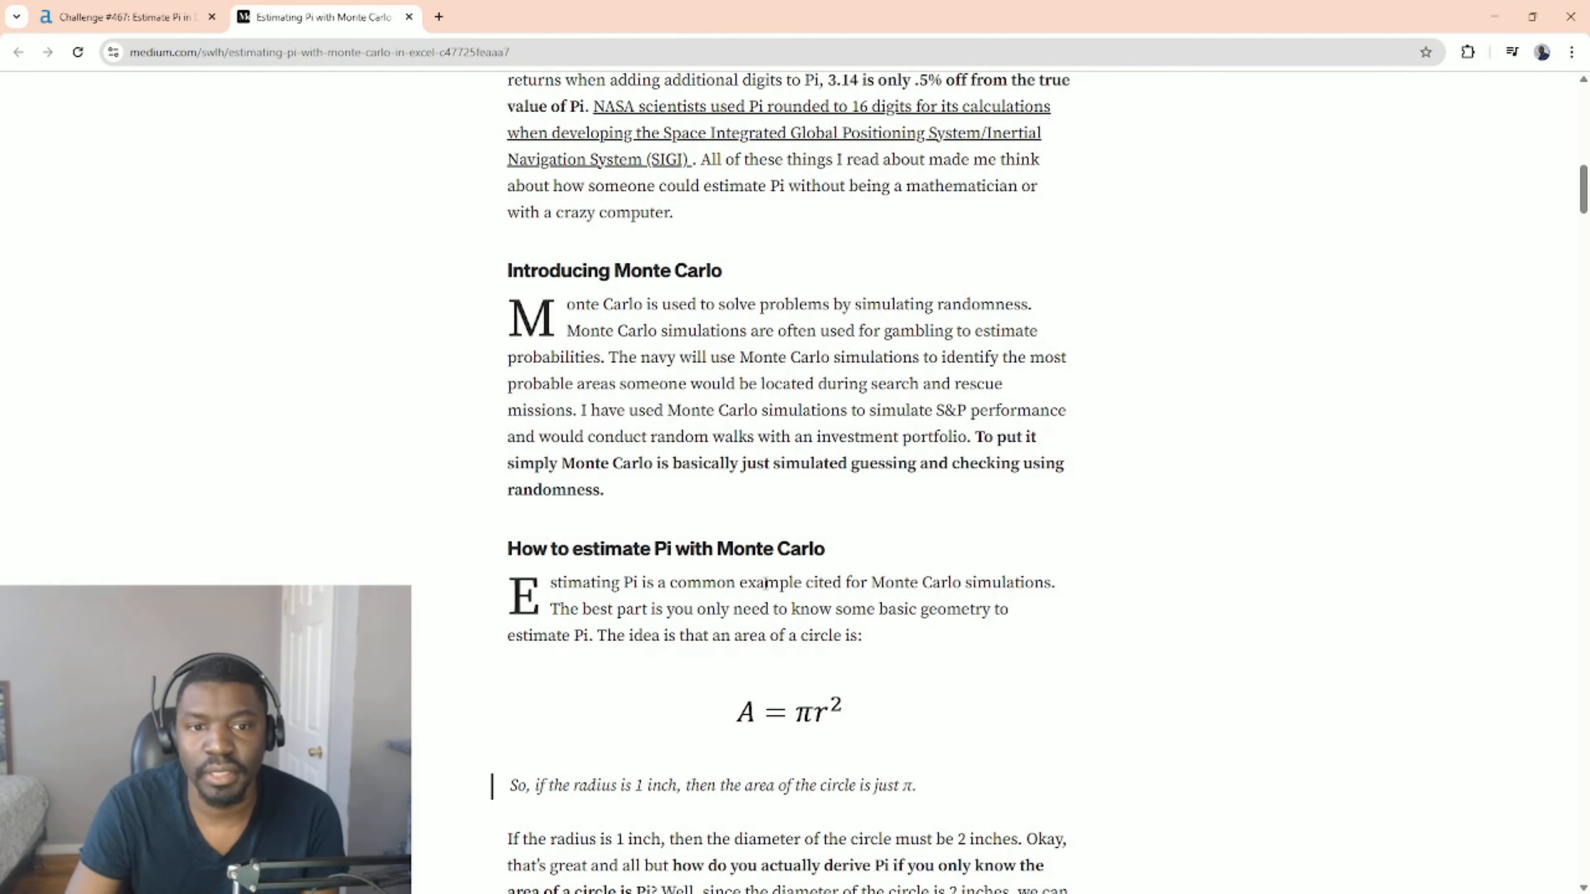
scroll(592, 508, "down", 1)
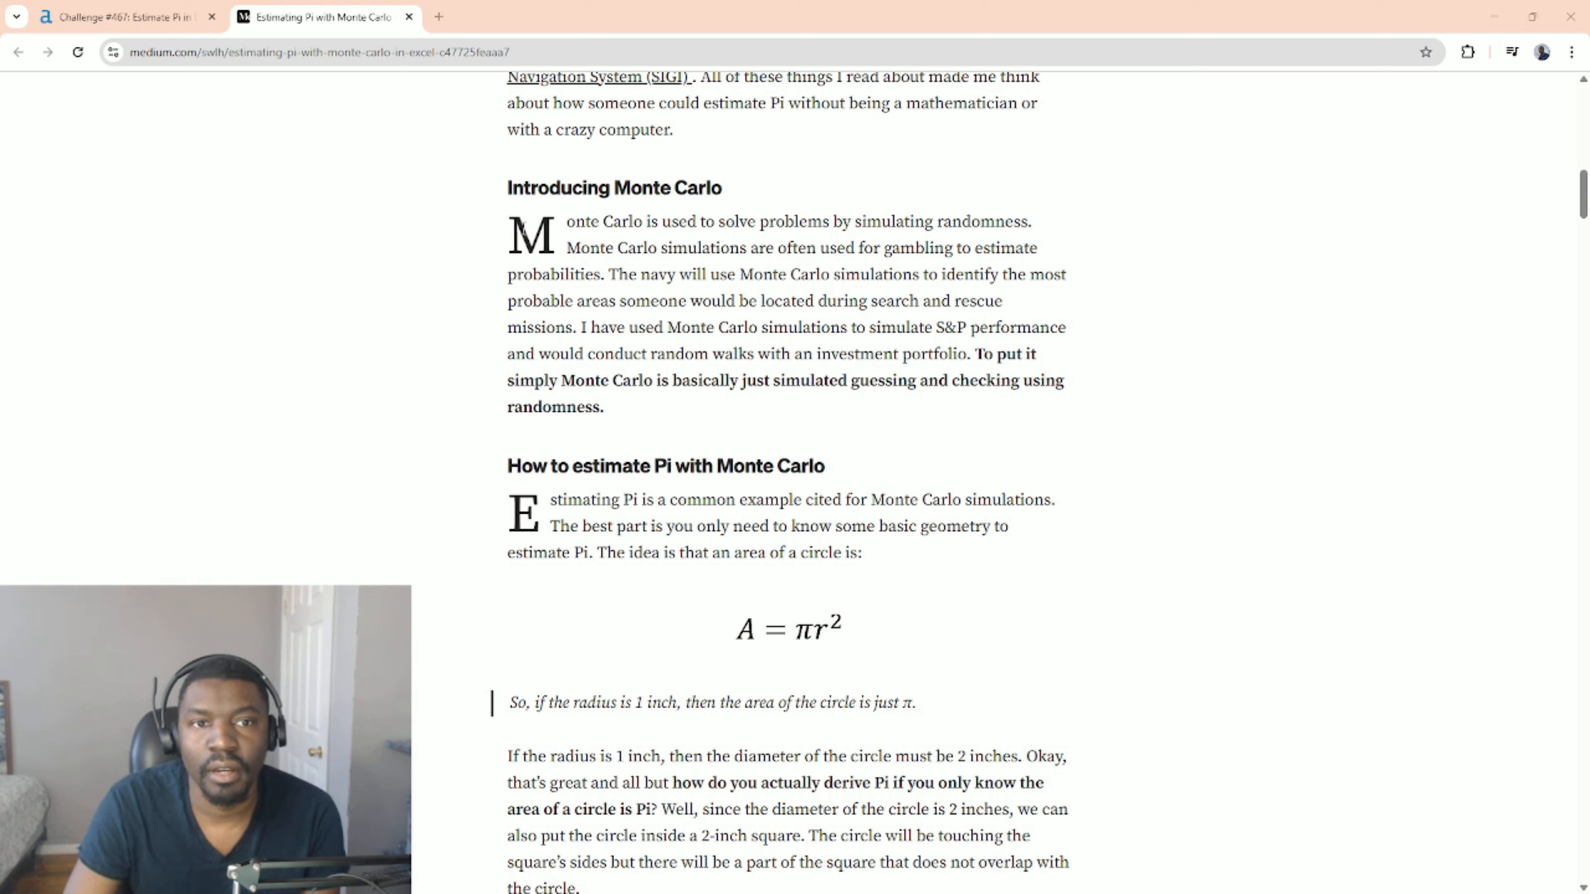
left_click_drag(643, 222, 1068, 224)
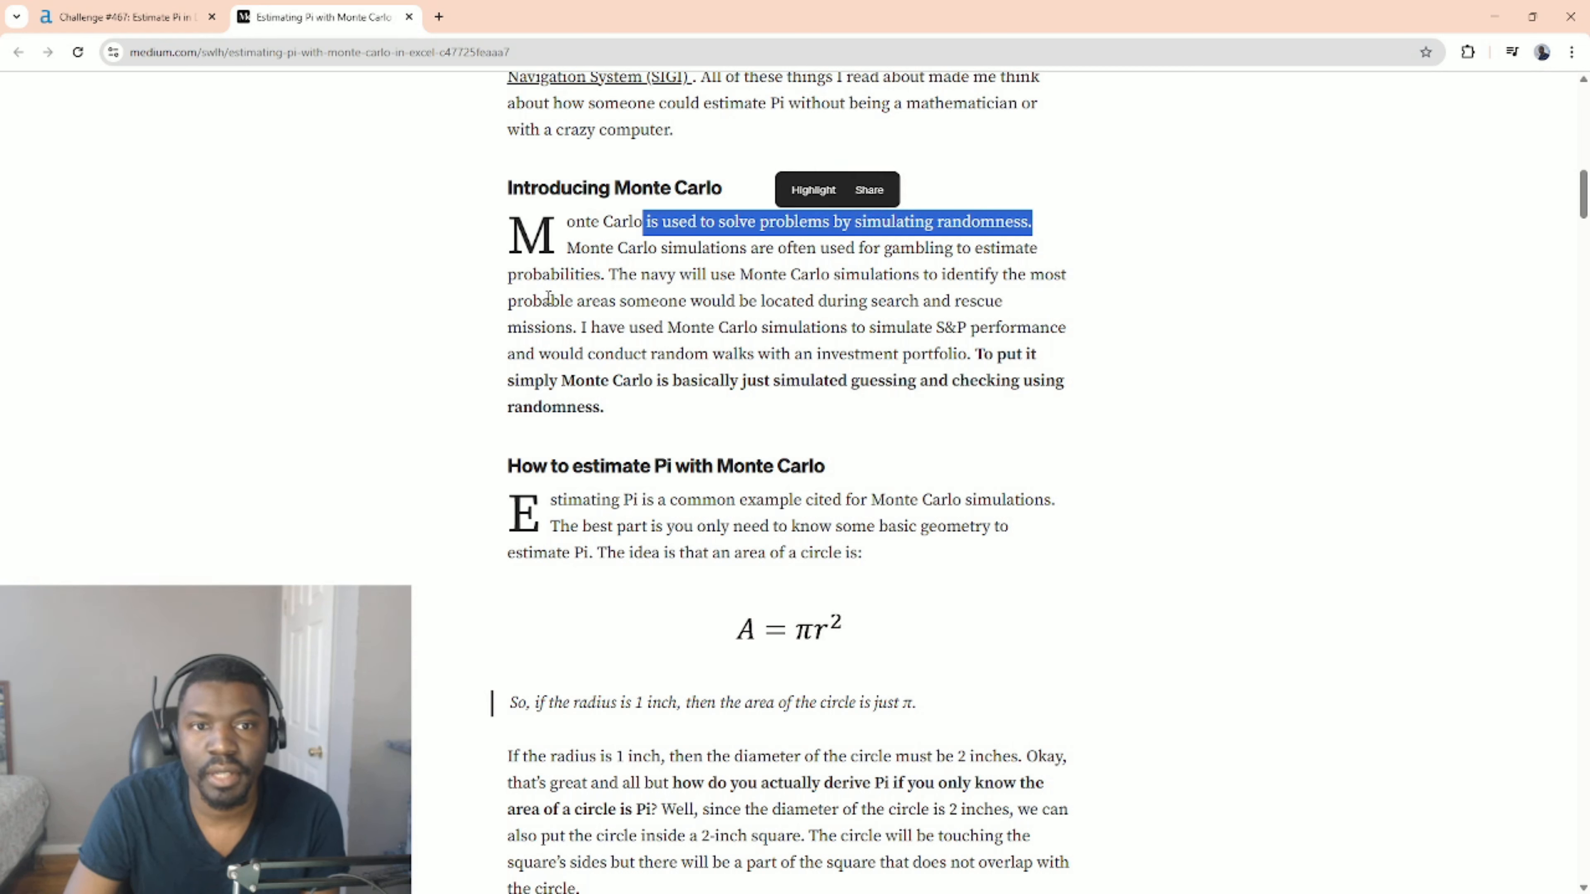
scroll(873, 338, "down", 4)
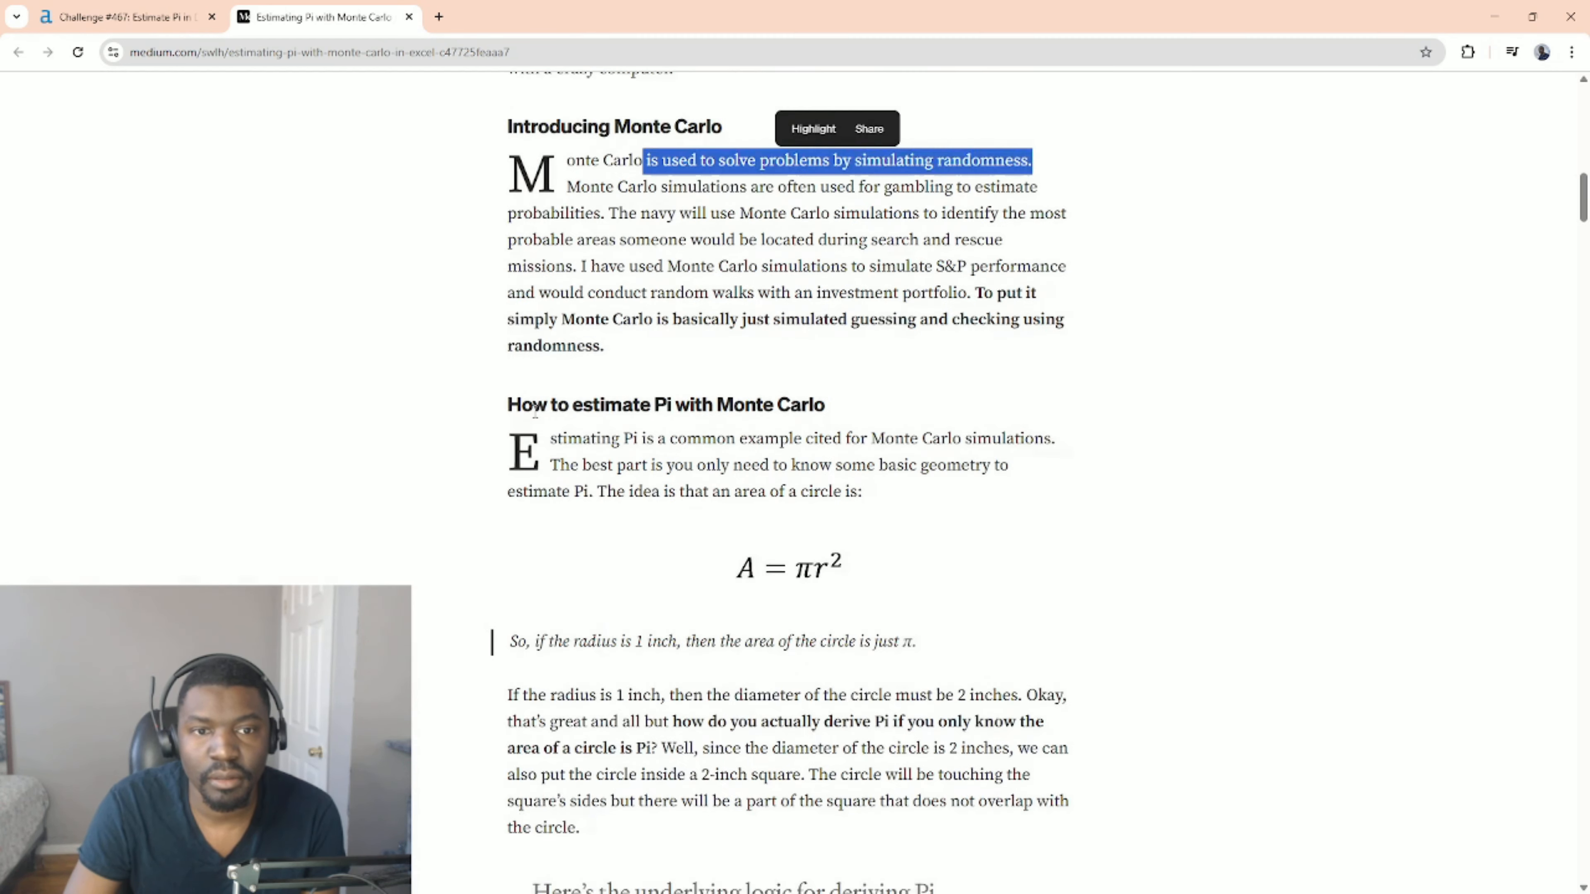
left_click_drag(532, 217, 915, 235)
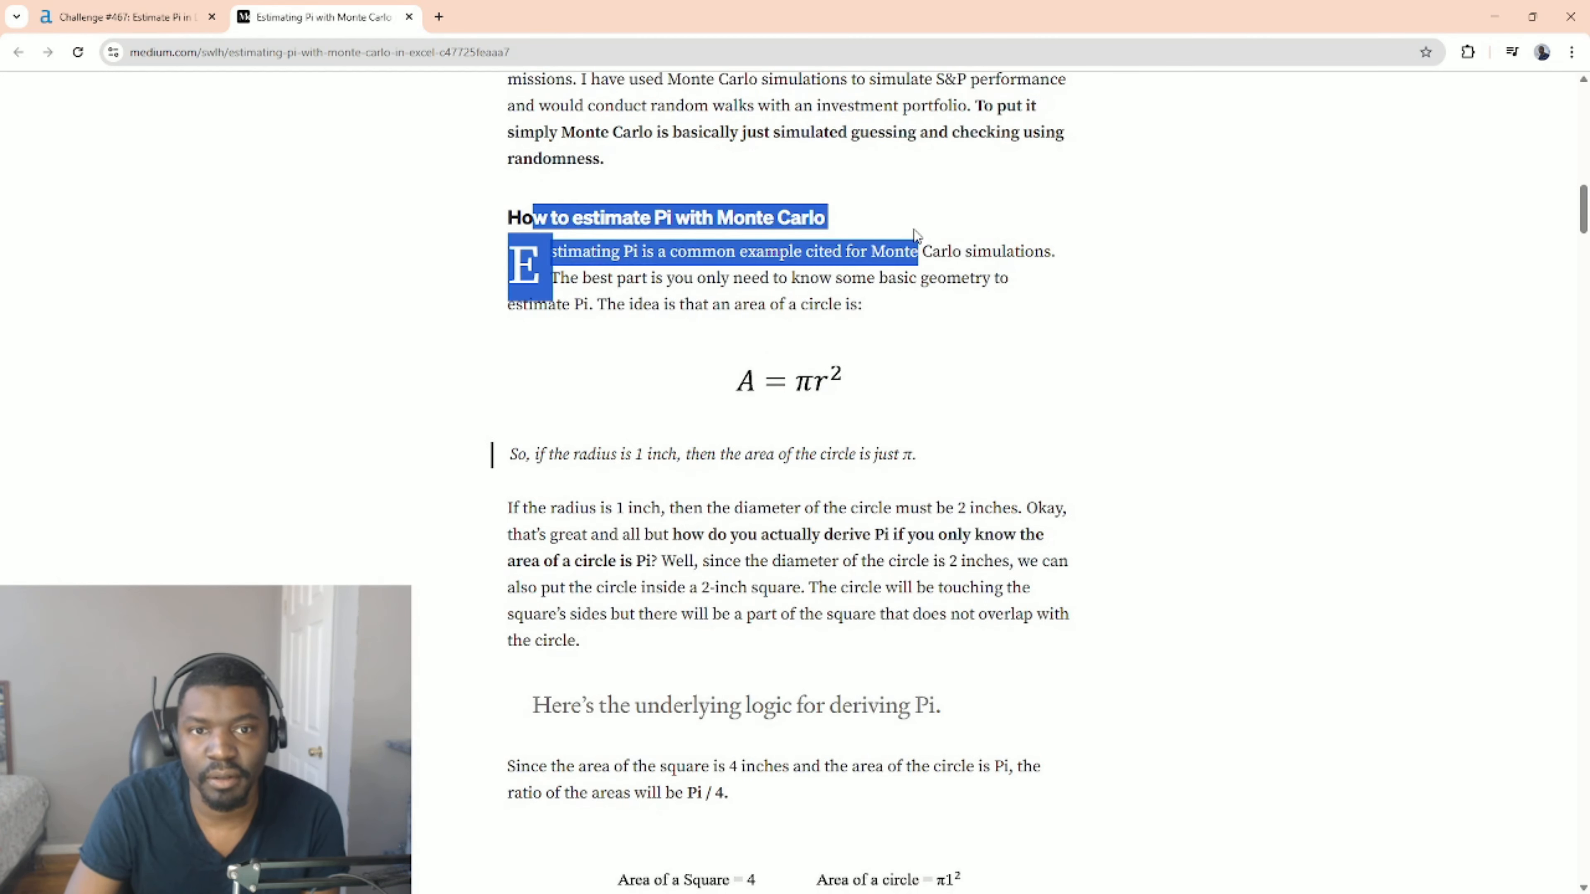
left_click(1034, 248)
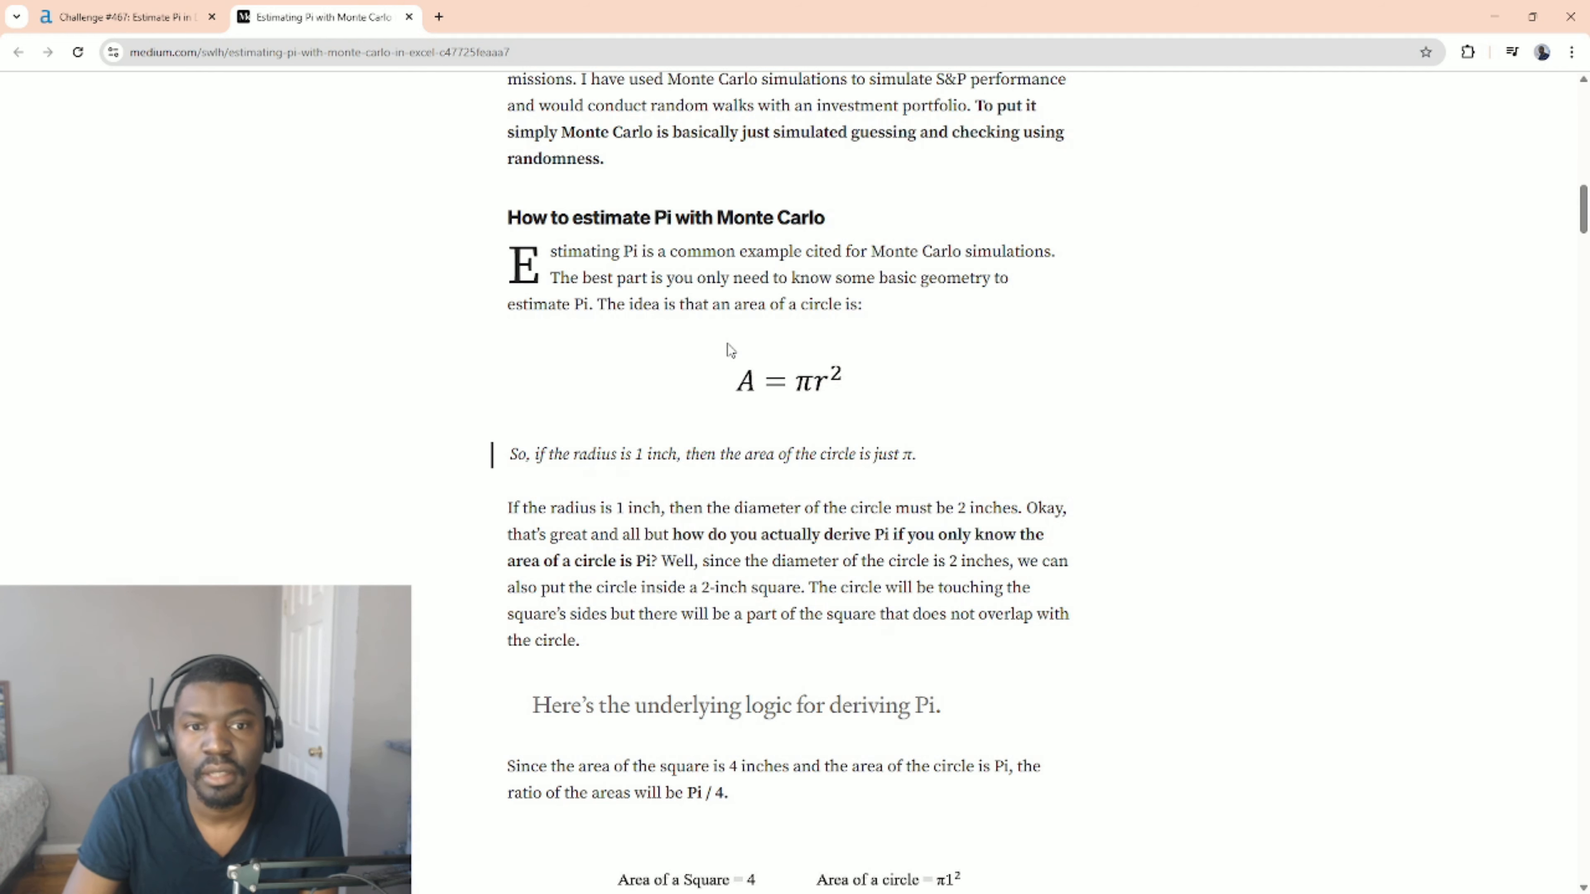
Examine the article's circle-to-square area ratio derivation of Pi and the plot of the circle inside the square.
scroll(729, 350, "down", 1)
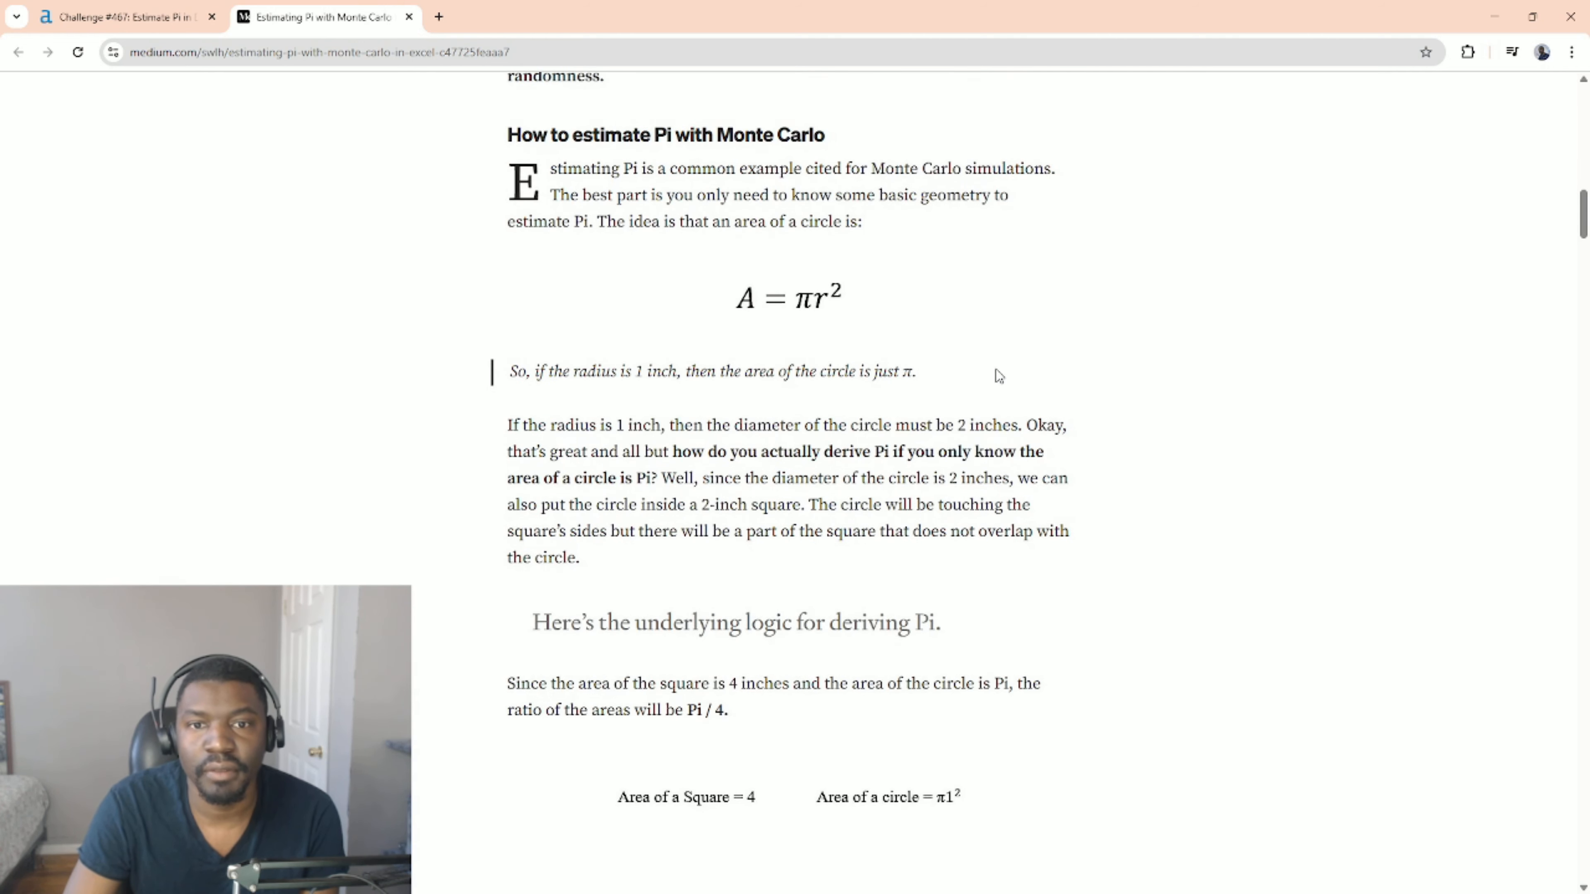
scroll(944, 376, "down", 2)
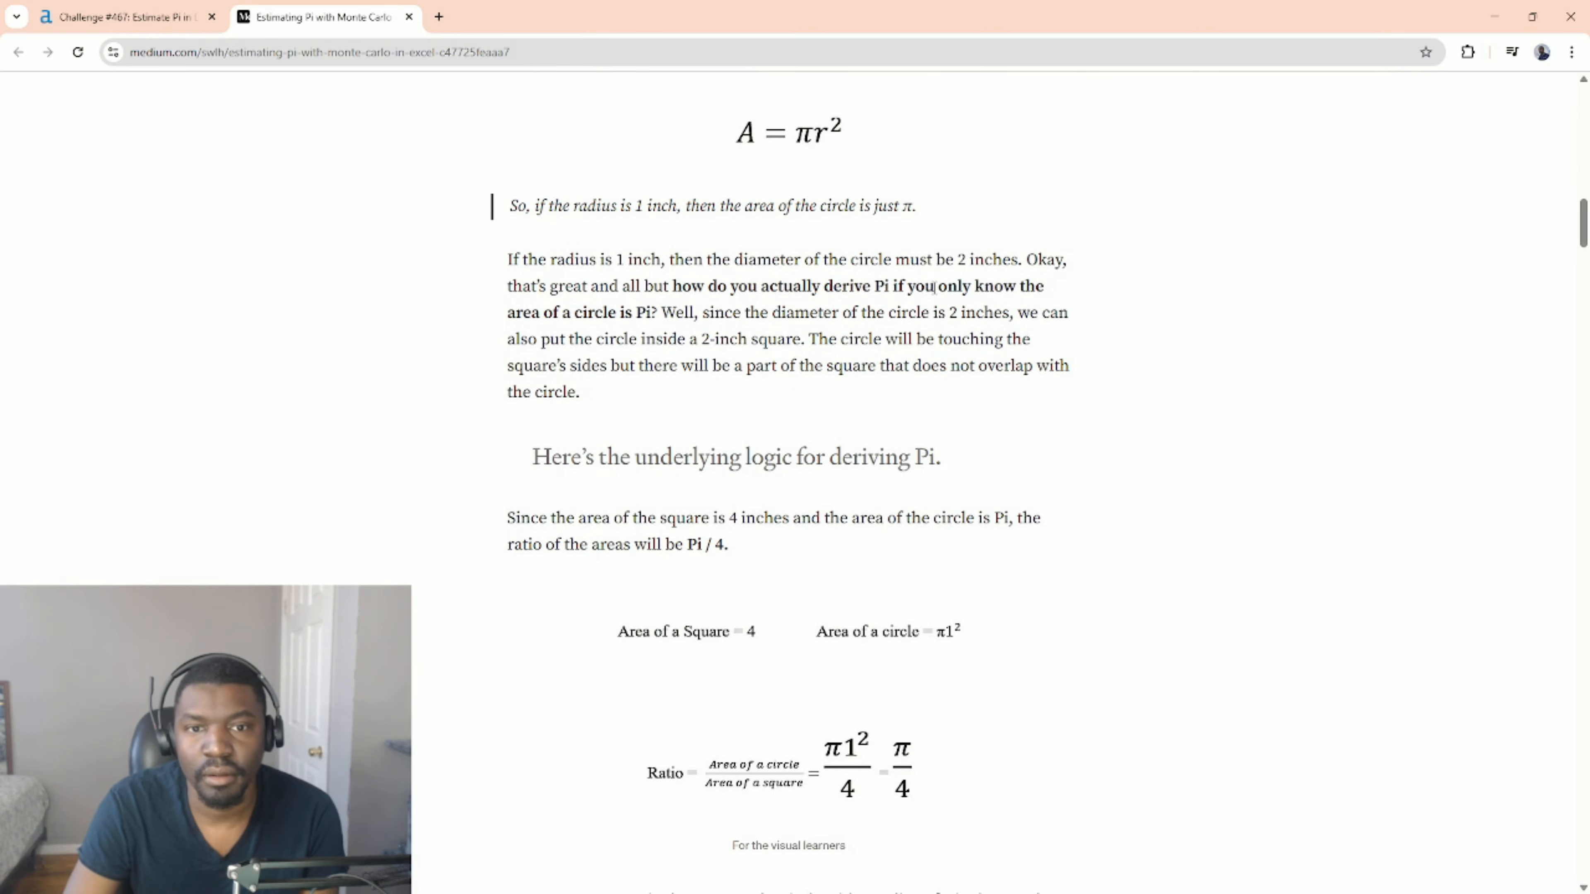
scroll(934, 287, "down", 4)
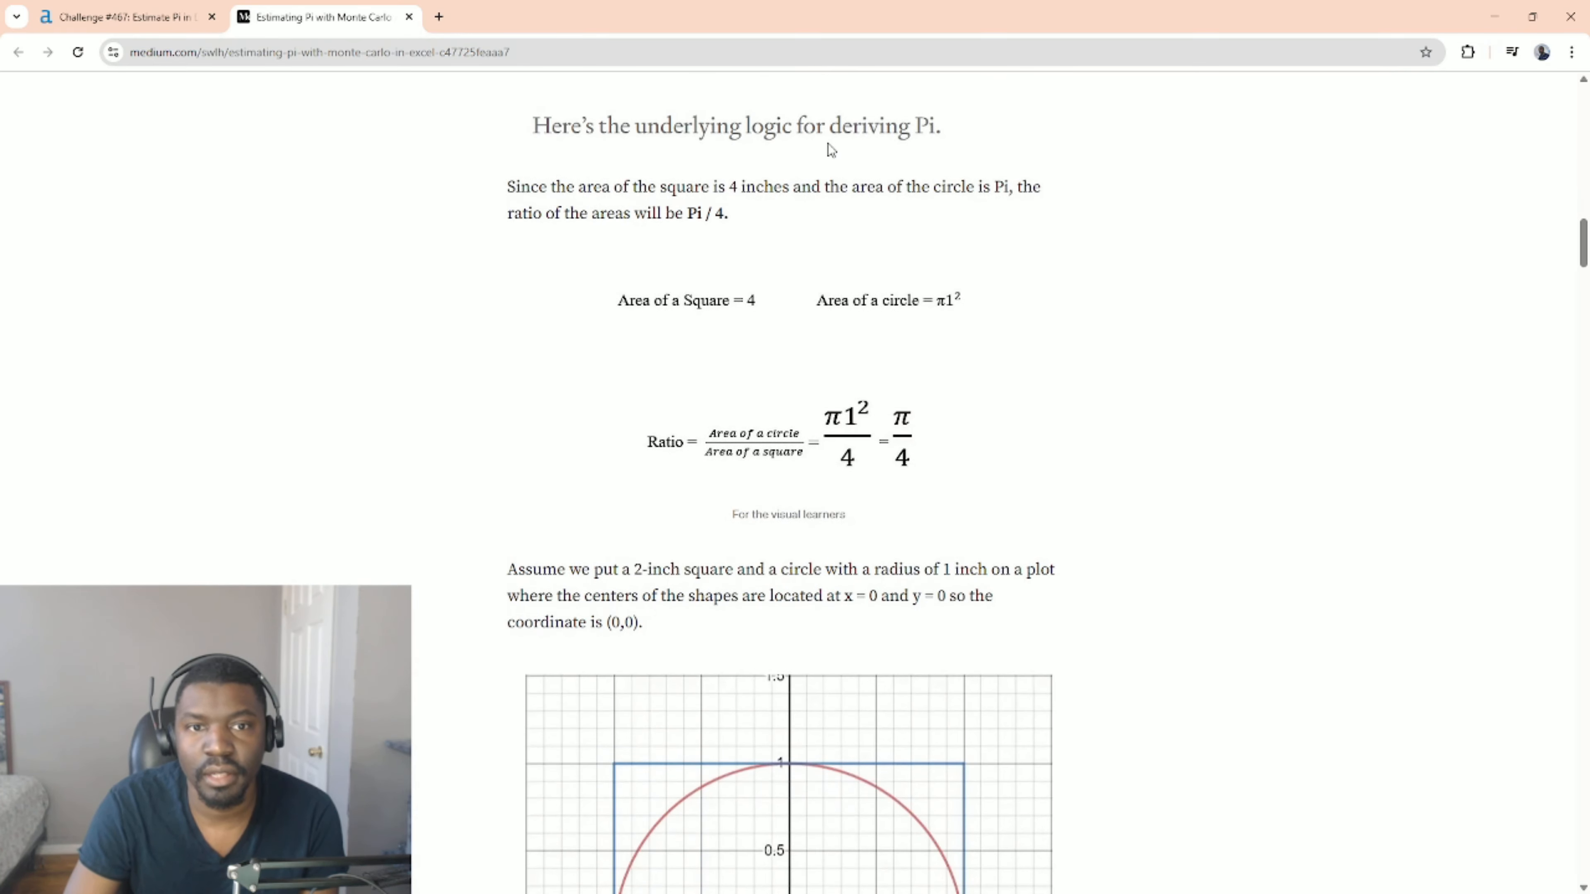
scroll(671, 256, "up", 3)
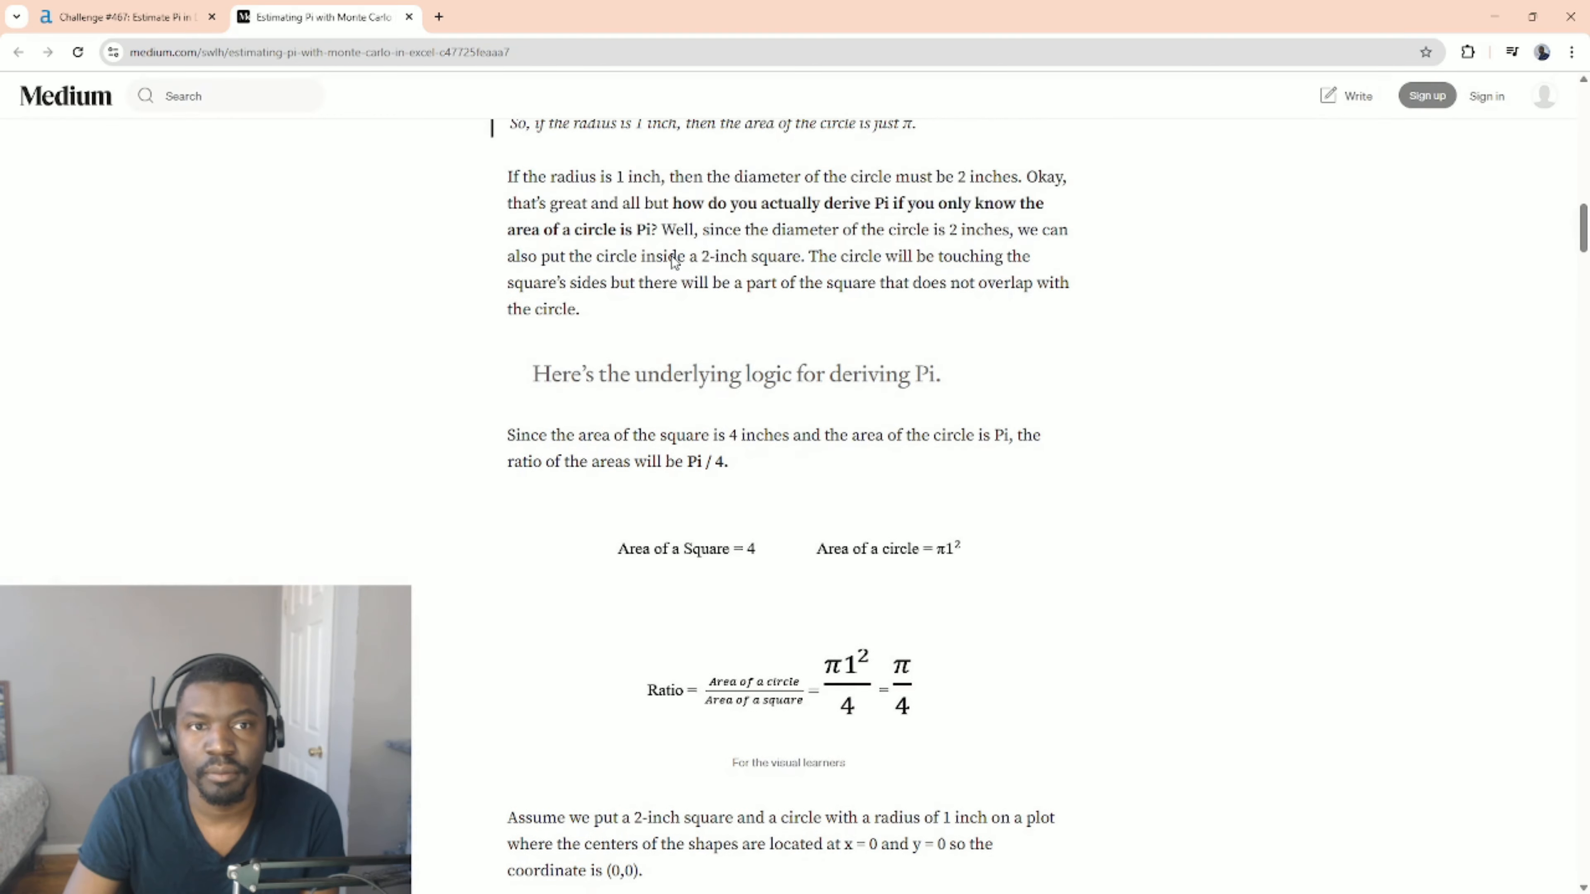
scroll(674, 259, "down", 1)
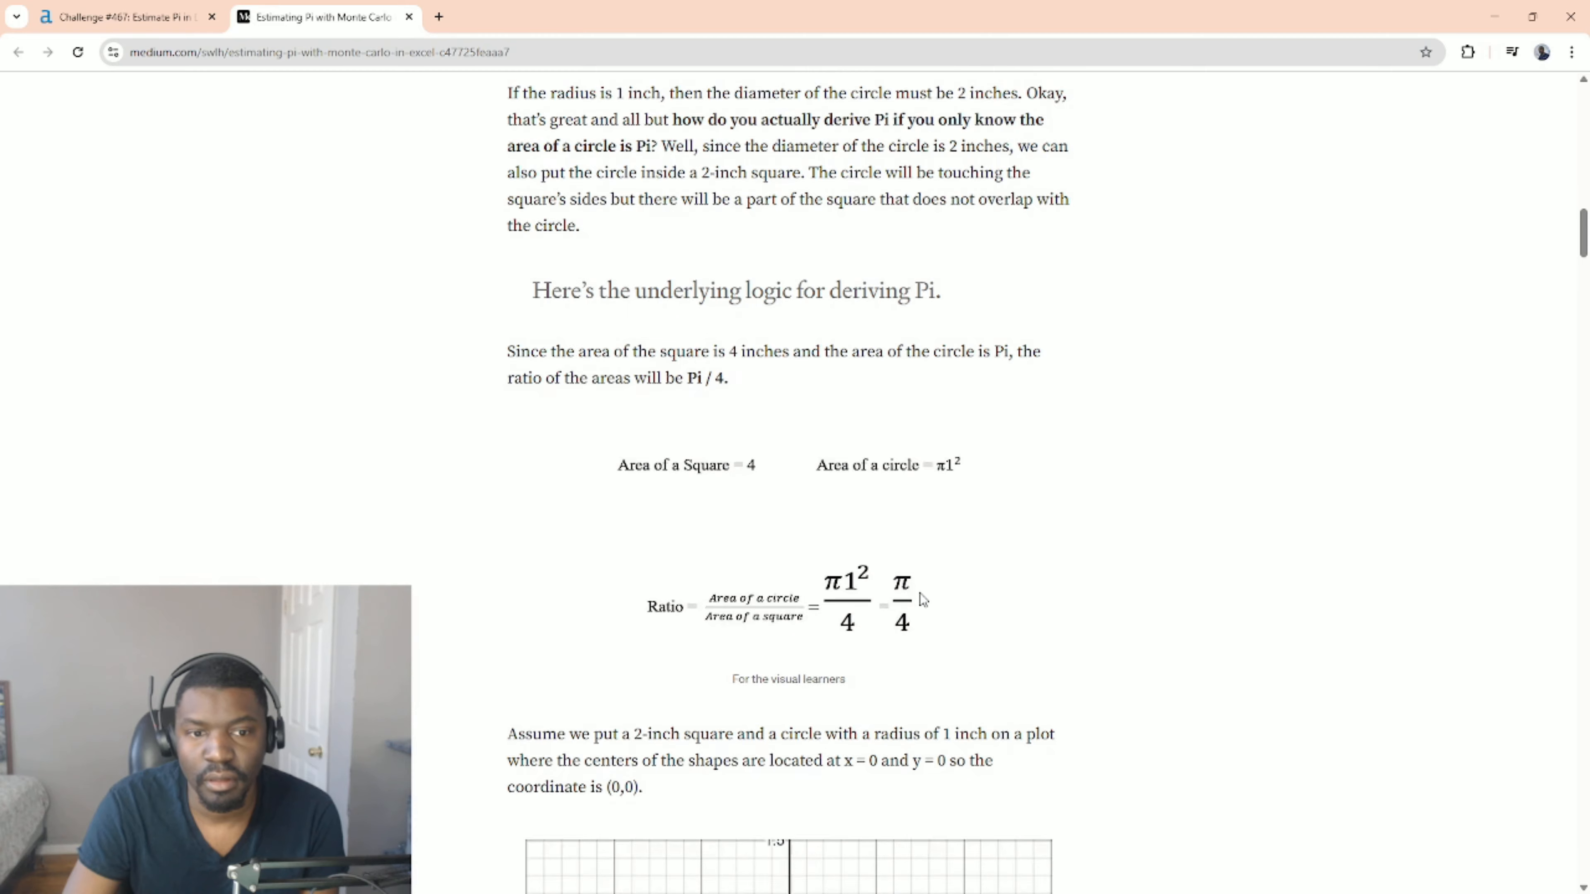
scroll(919, 593, "down", 8)
scroll(1043, 557, "down", 1)
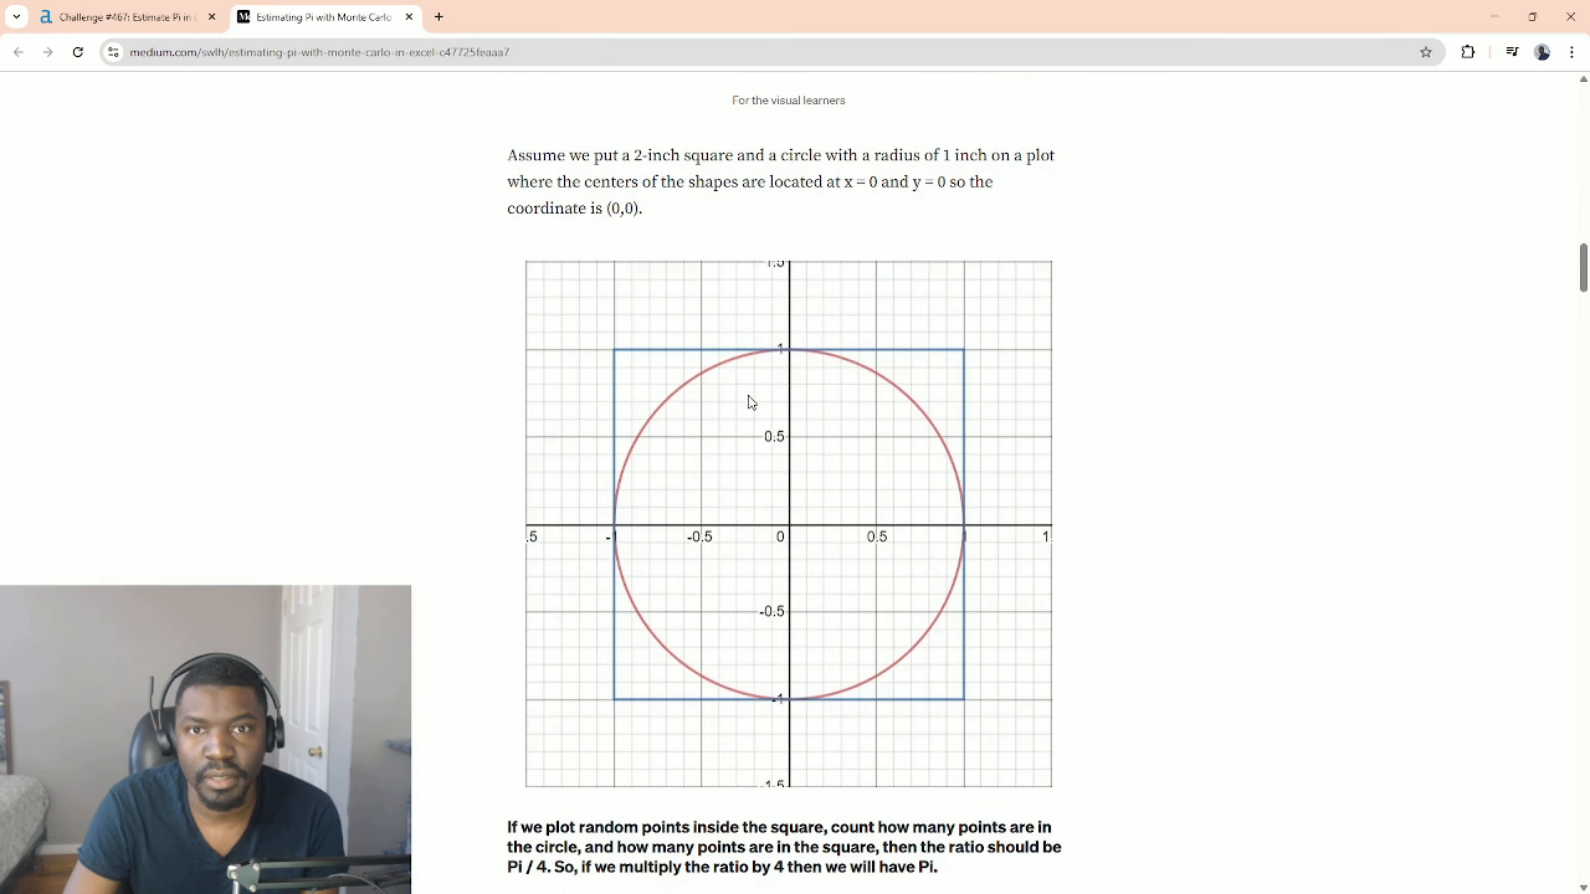
scroll(584, 266, "down", 1)
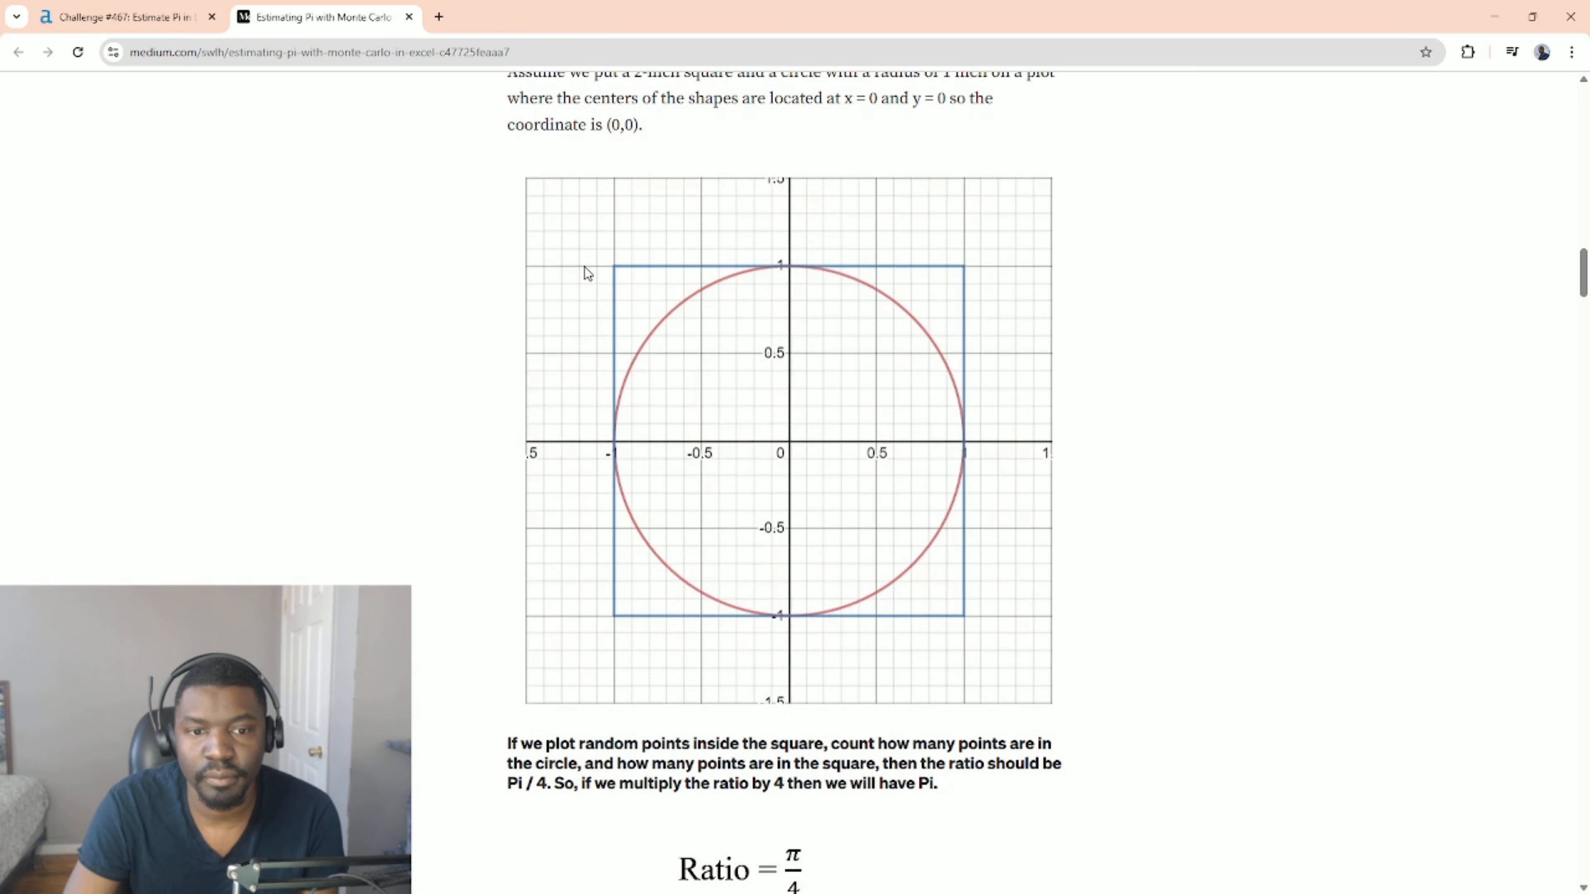
scroll(584, 266, "down", 2)
scroll(584, 266, "up", 1)
scroll(584, 266, "up", 3)
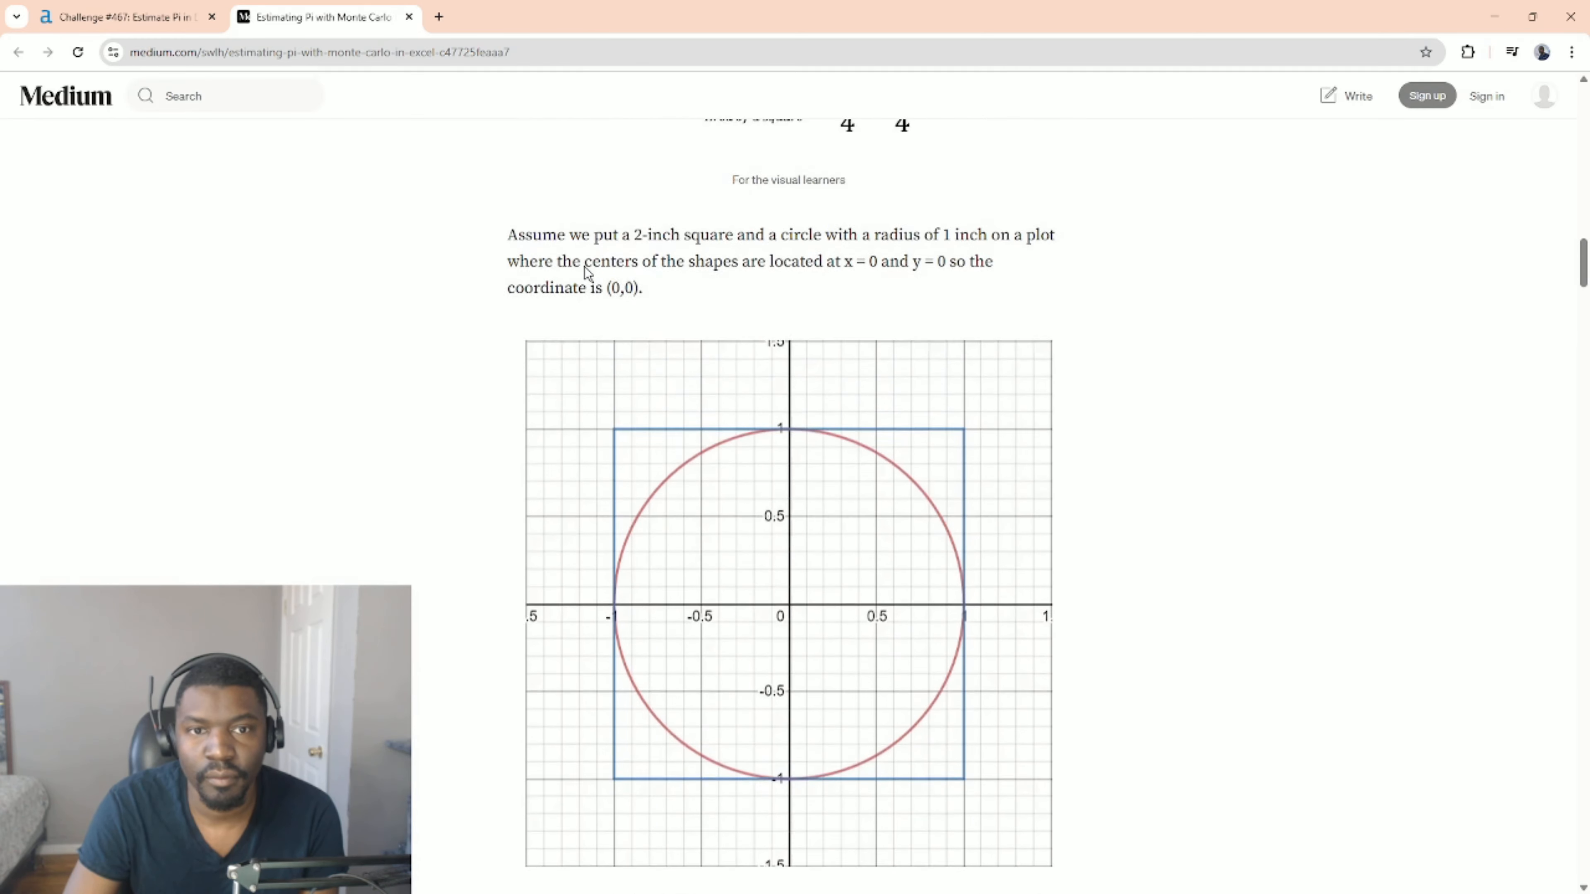
scroll(584, 266, "down", 2)
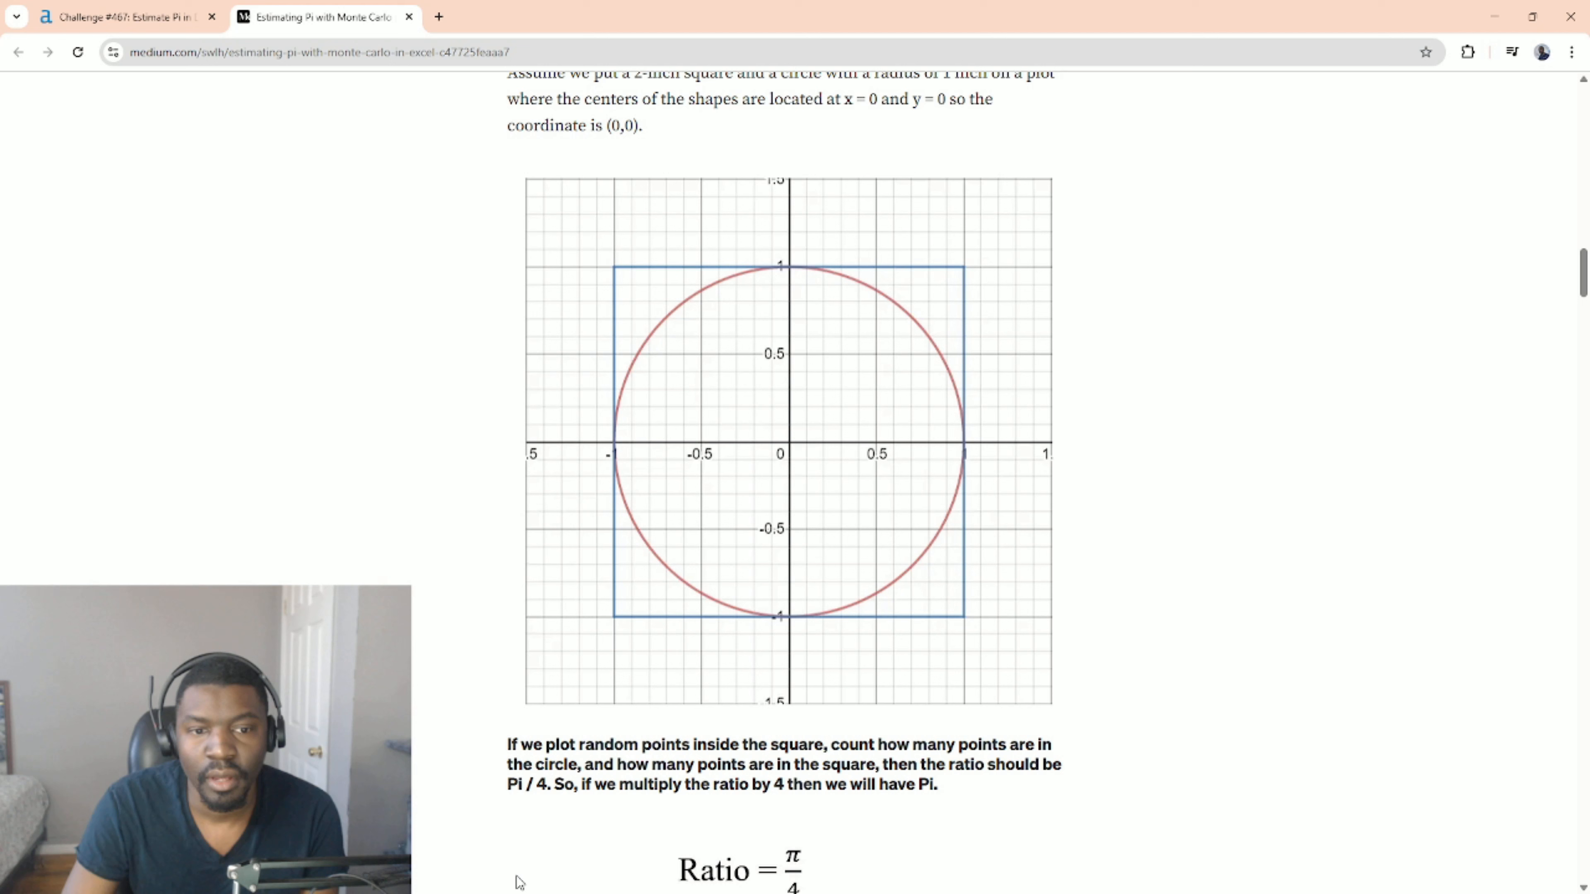
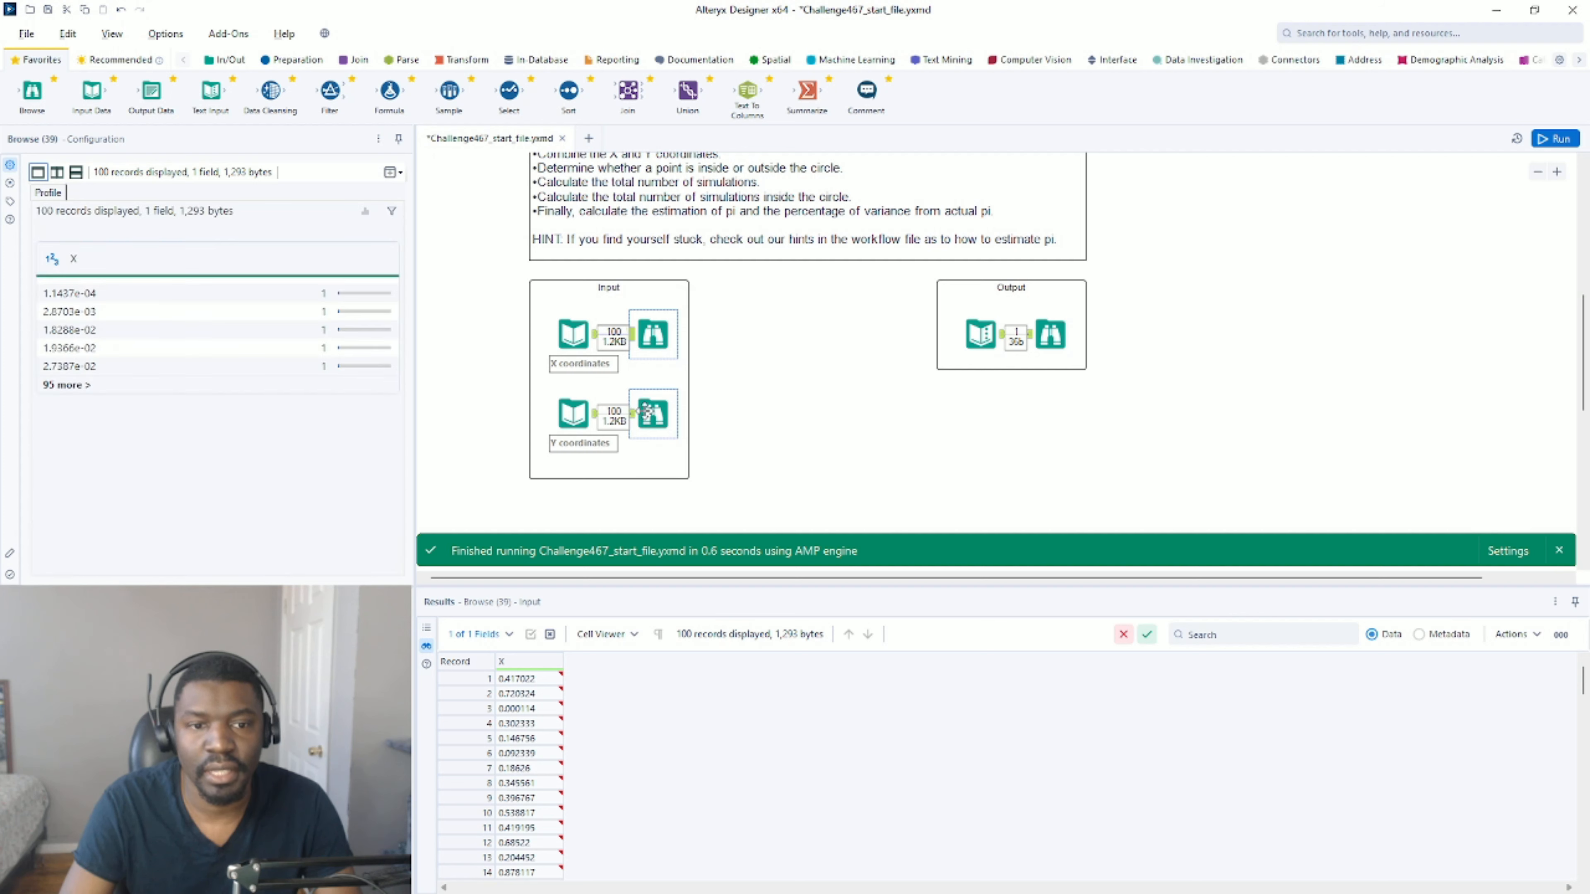
Examine the Y coordinates records, the expected output's inside, total simulations, estimation of pi and variance fields, and the X and Y input tools.
left_click(653, 413)
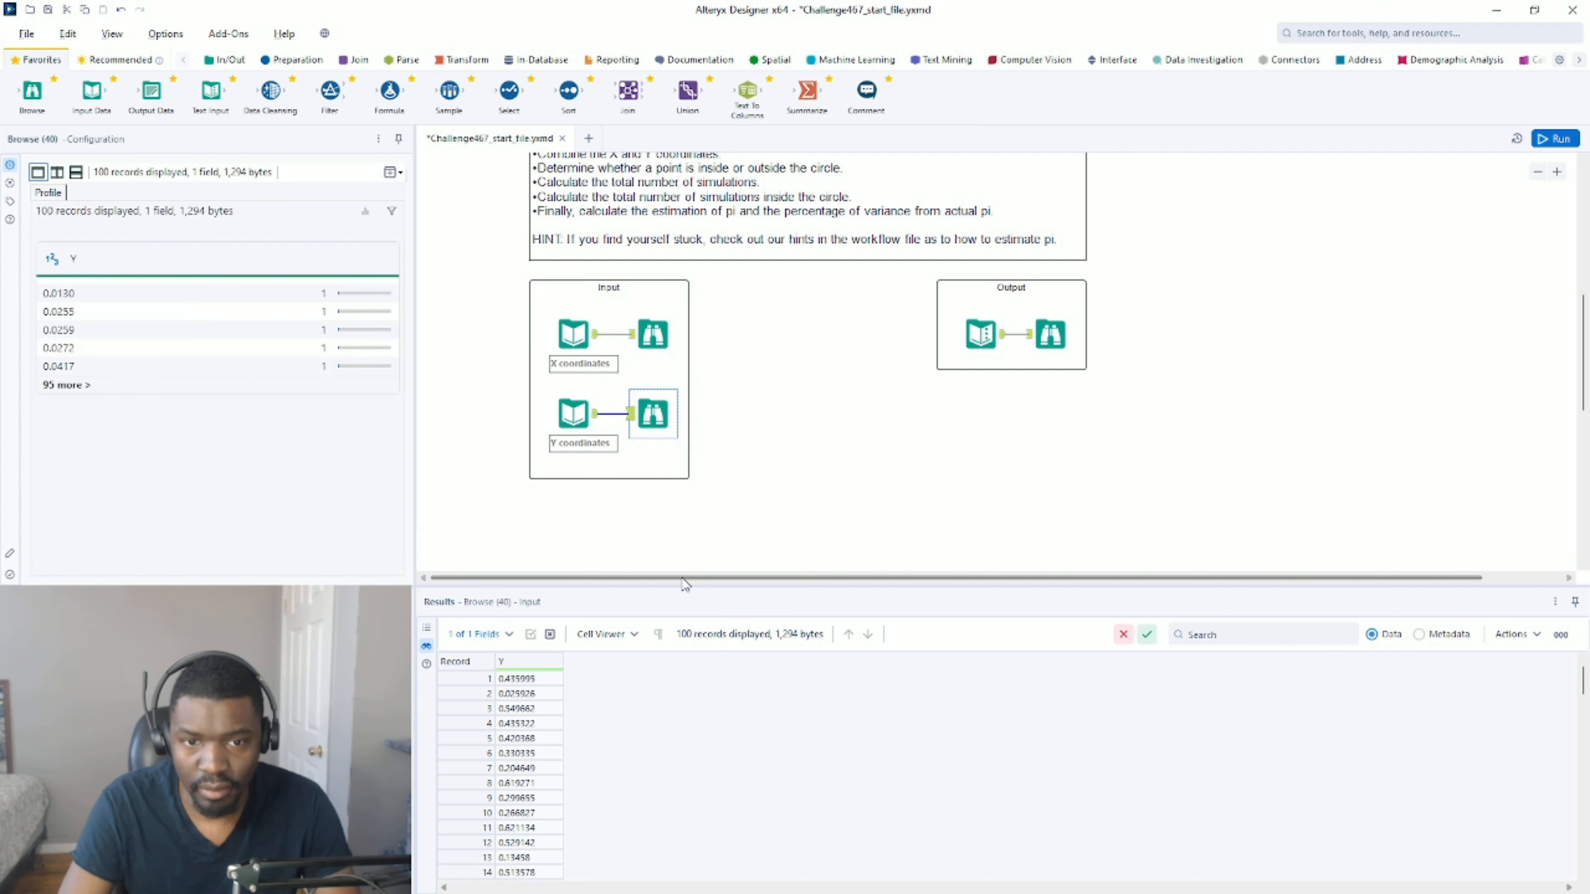
left_click(981, 334)
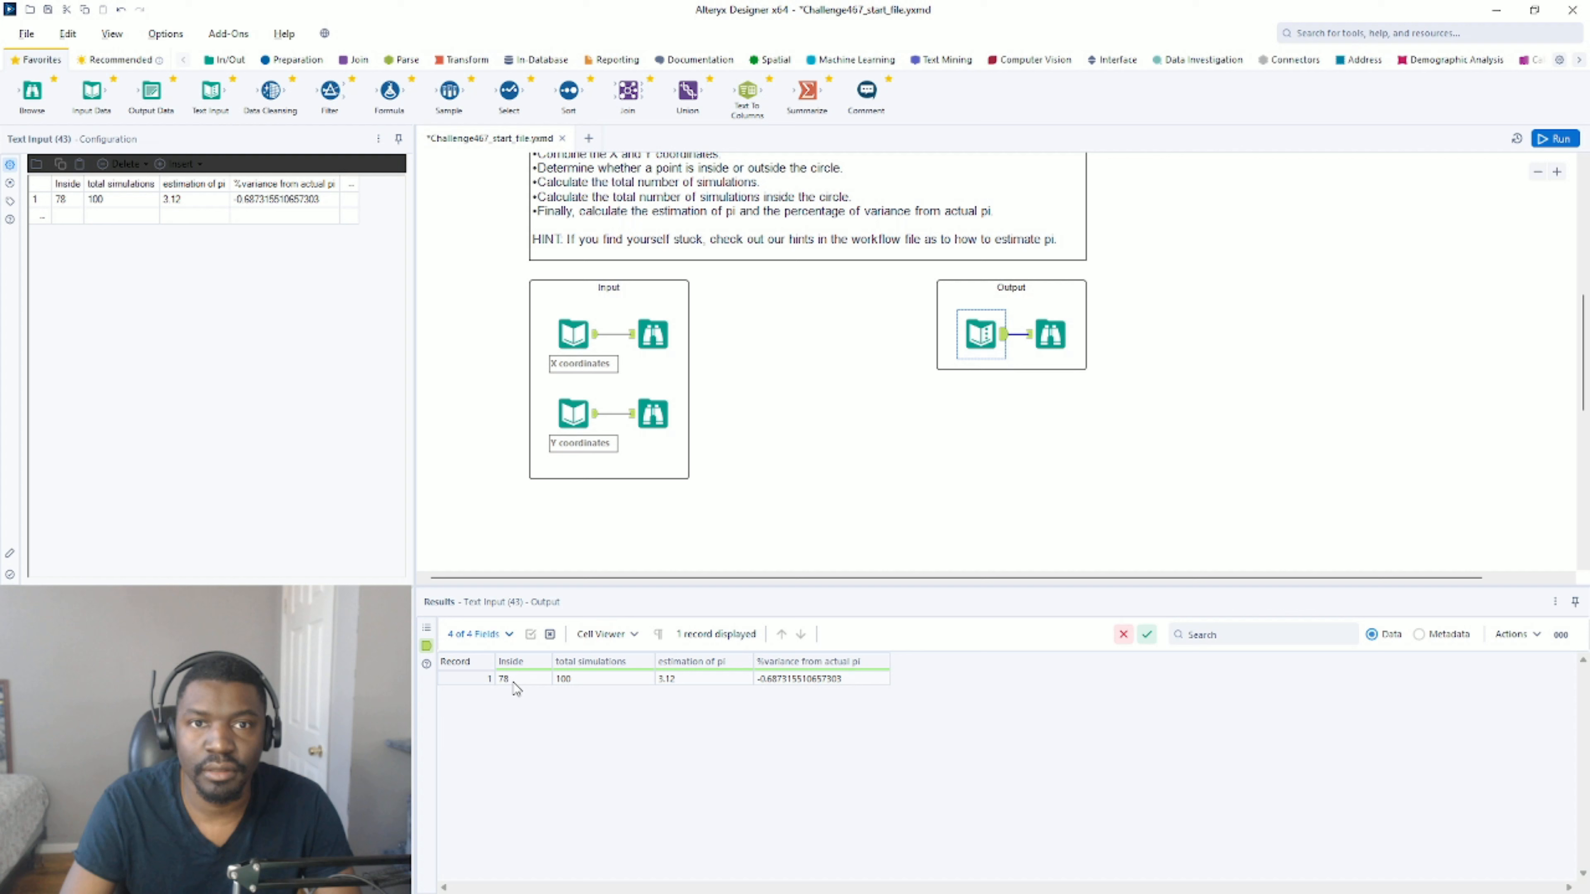
left_click(578, 680)
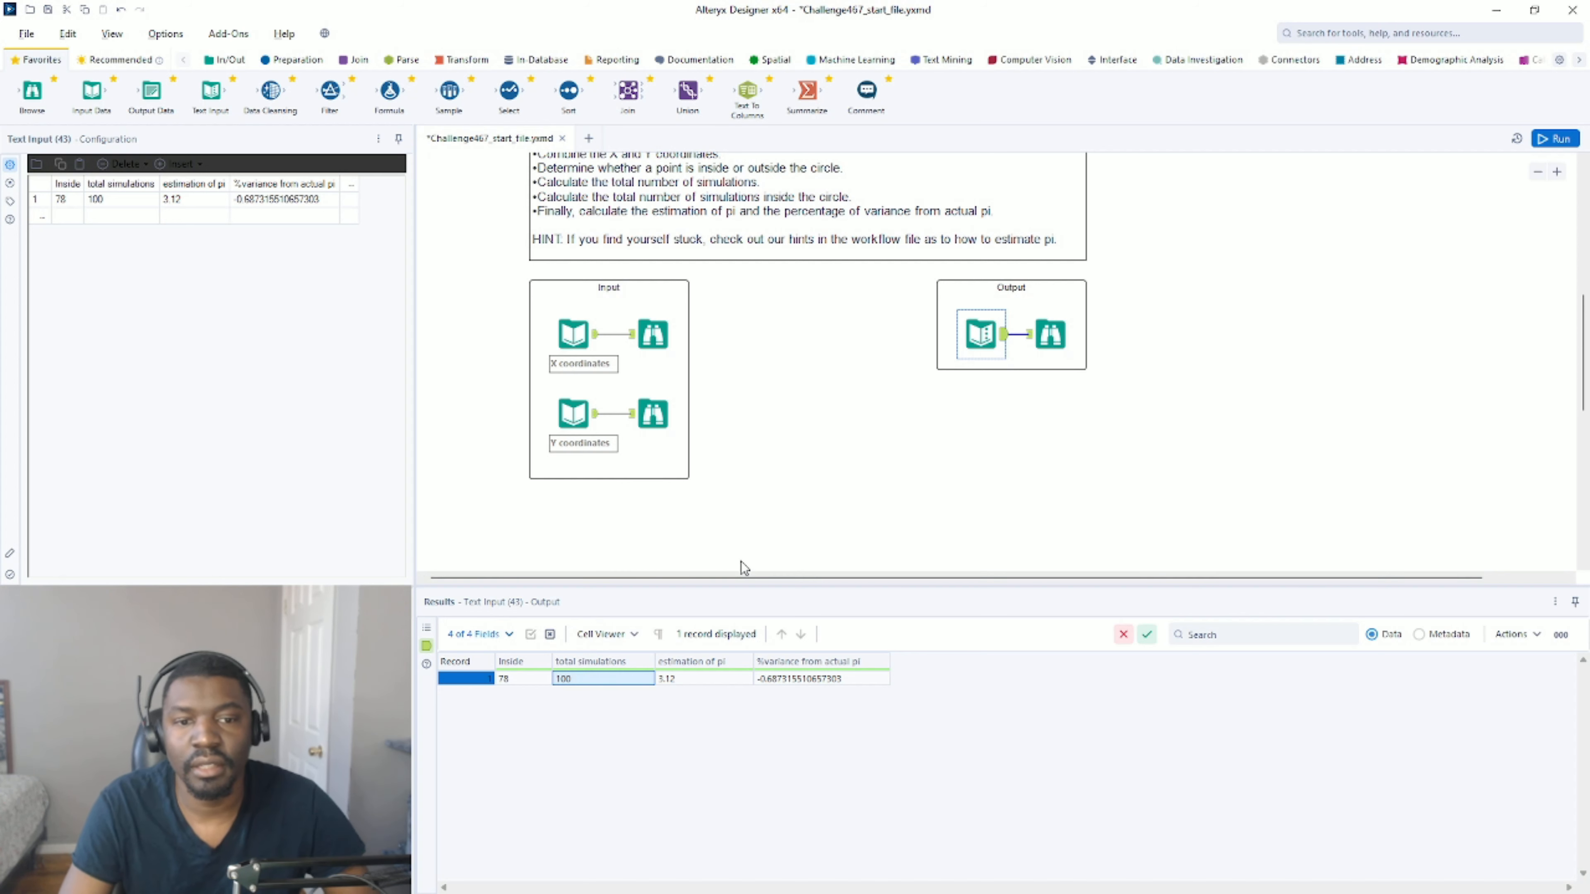
left_click(667, 679)
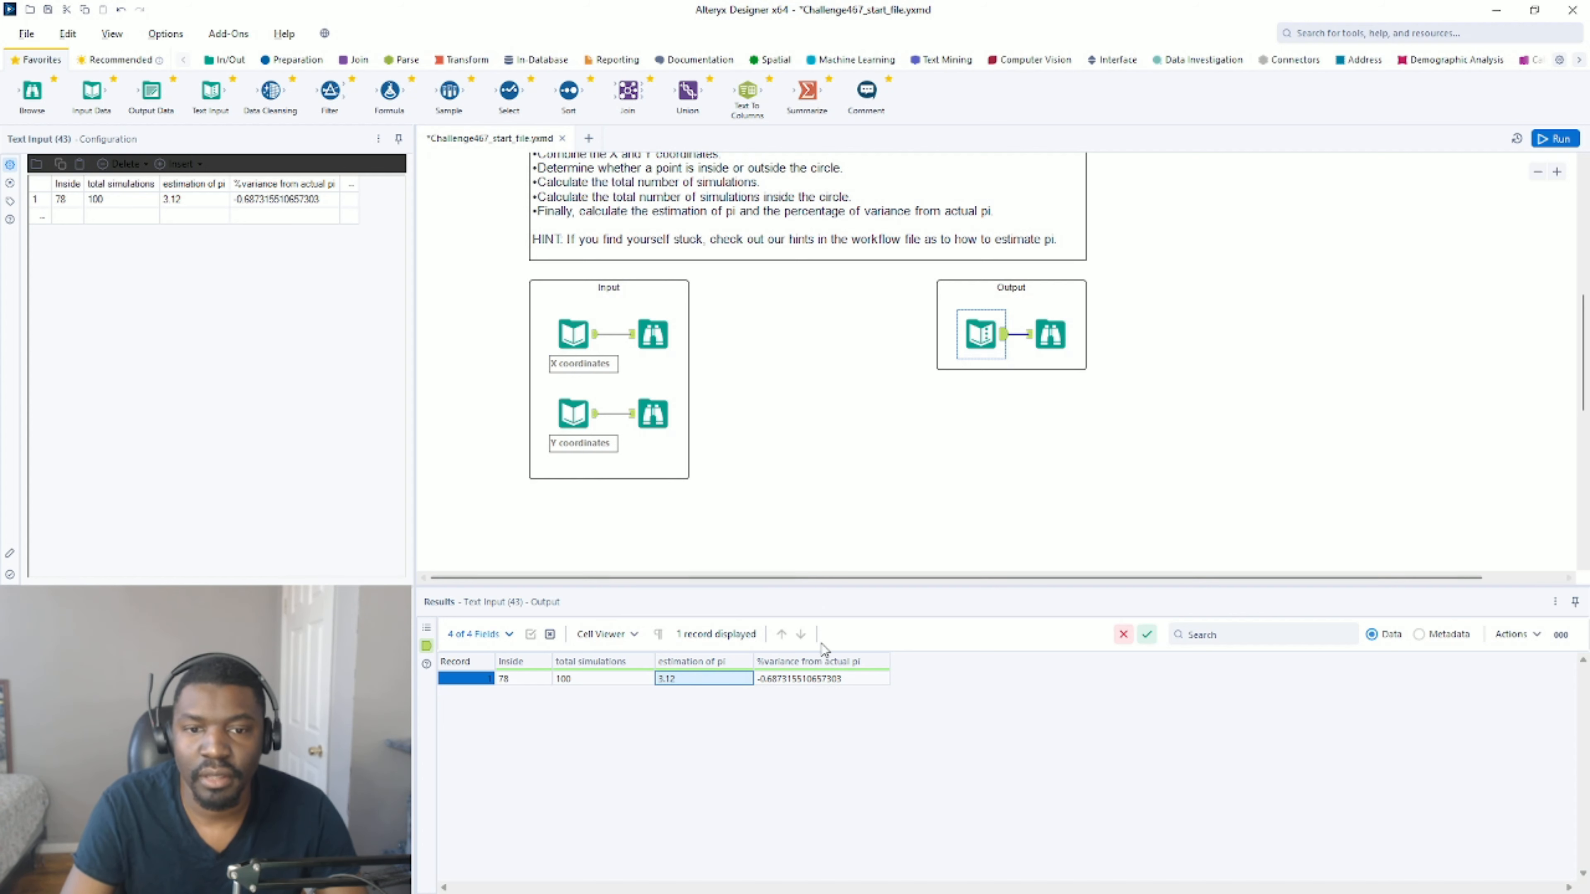
left_click(814, 678)
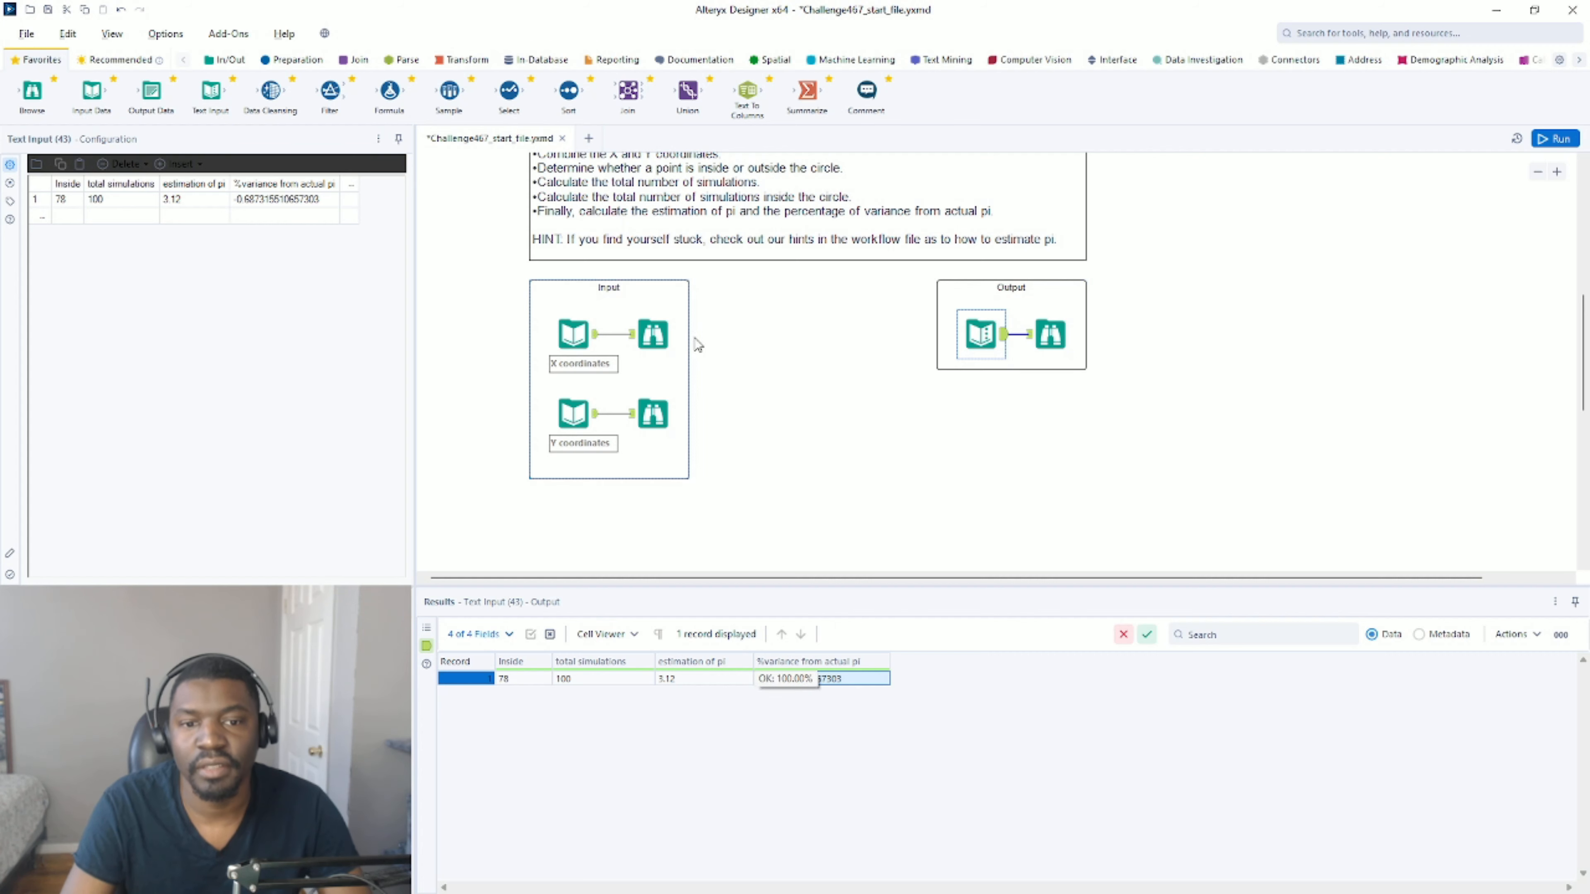
left_click(752, 363)
scroll(748, 339, "down", 1)
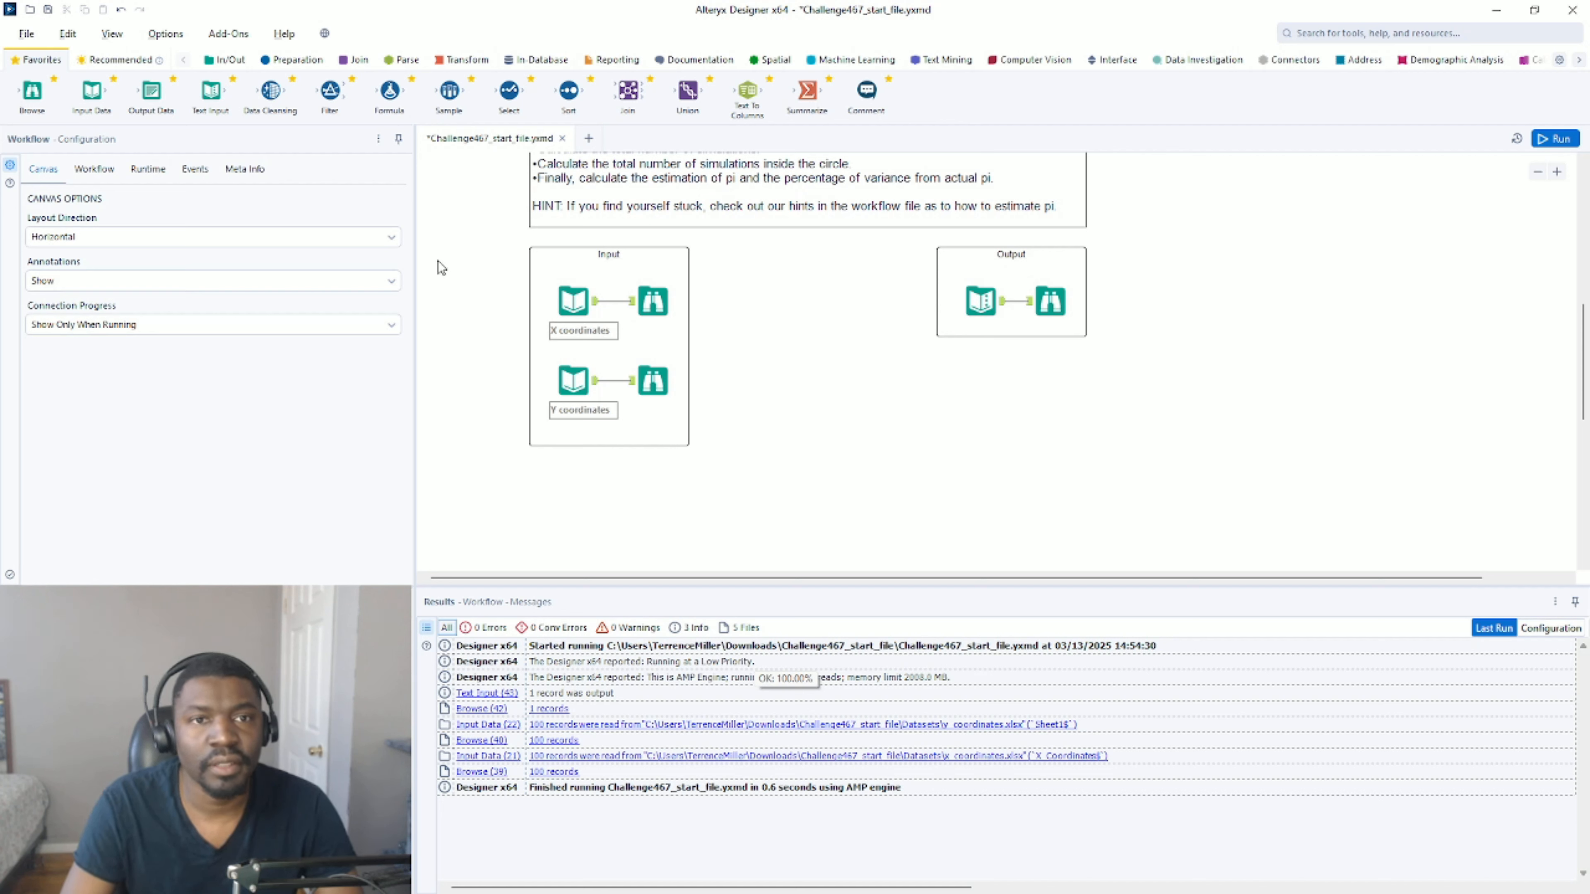
left_click(573, 301)
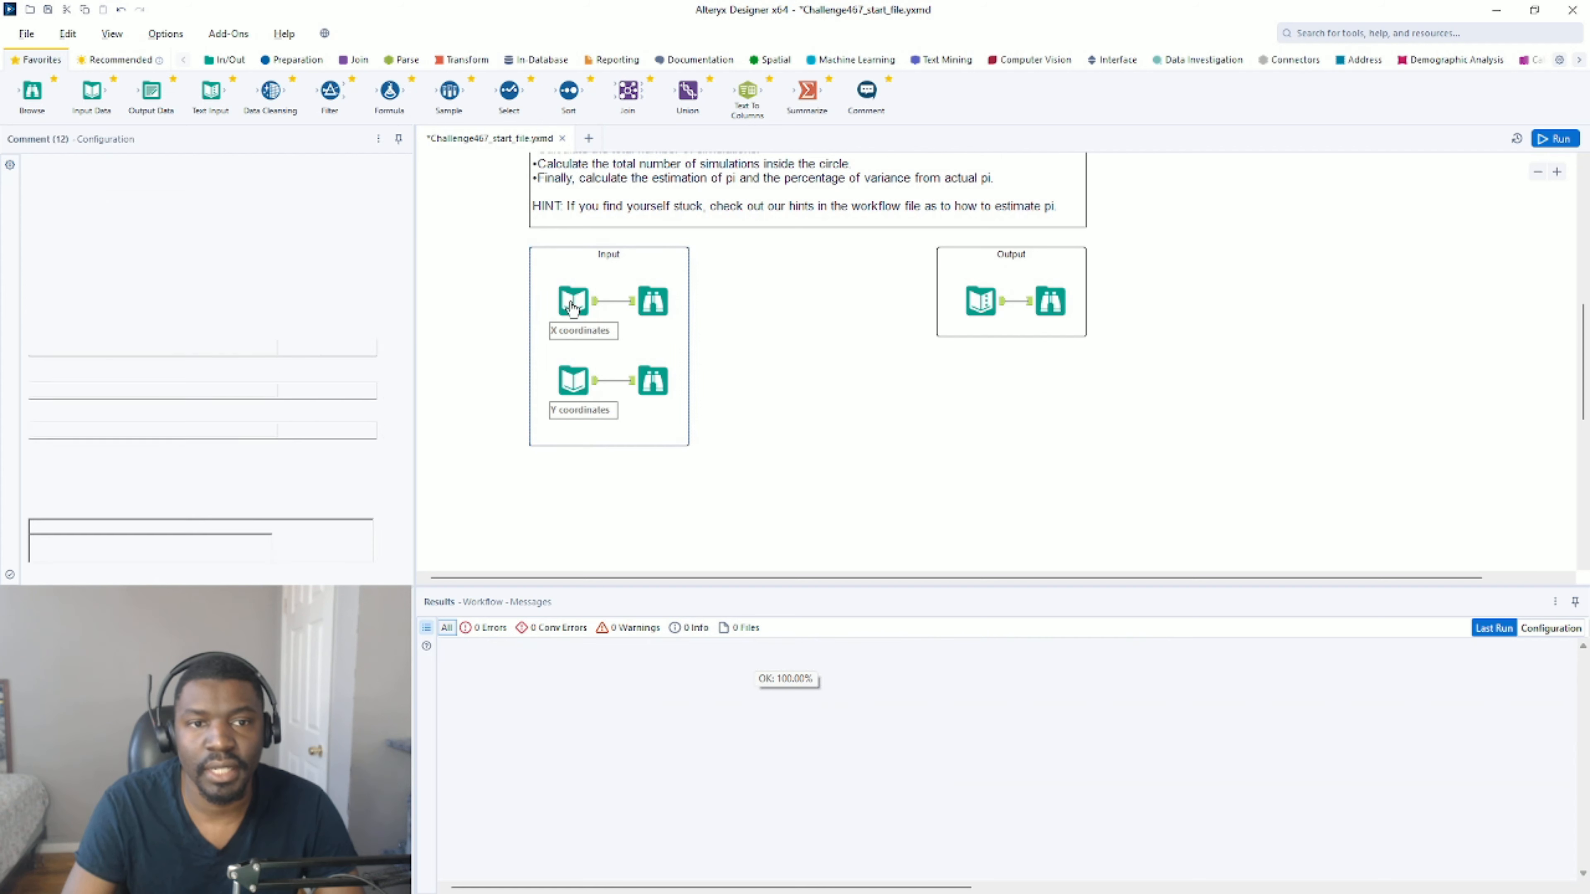
left_click(588, 391)
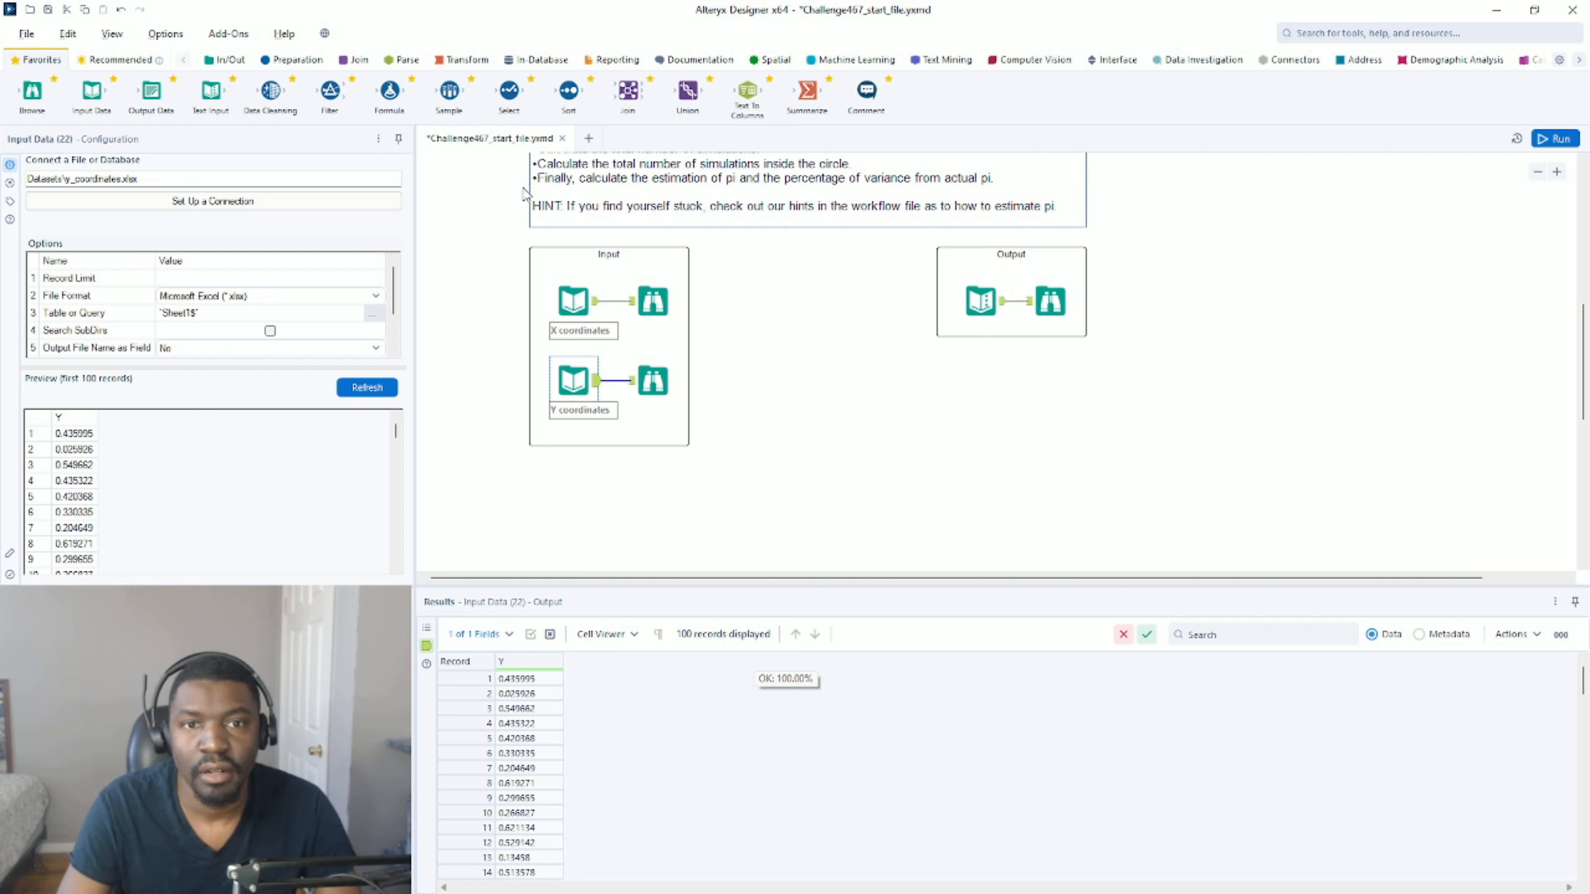
Add a Join tool with X coordinates as left input and Y coordinates as right input, joined by record position.
left_click_drag(628, 89, 753, 496)
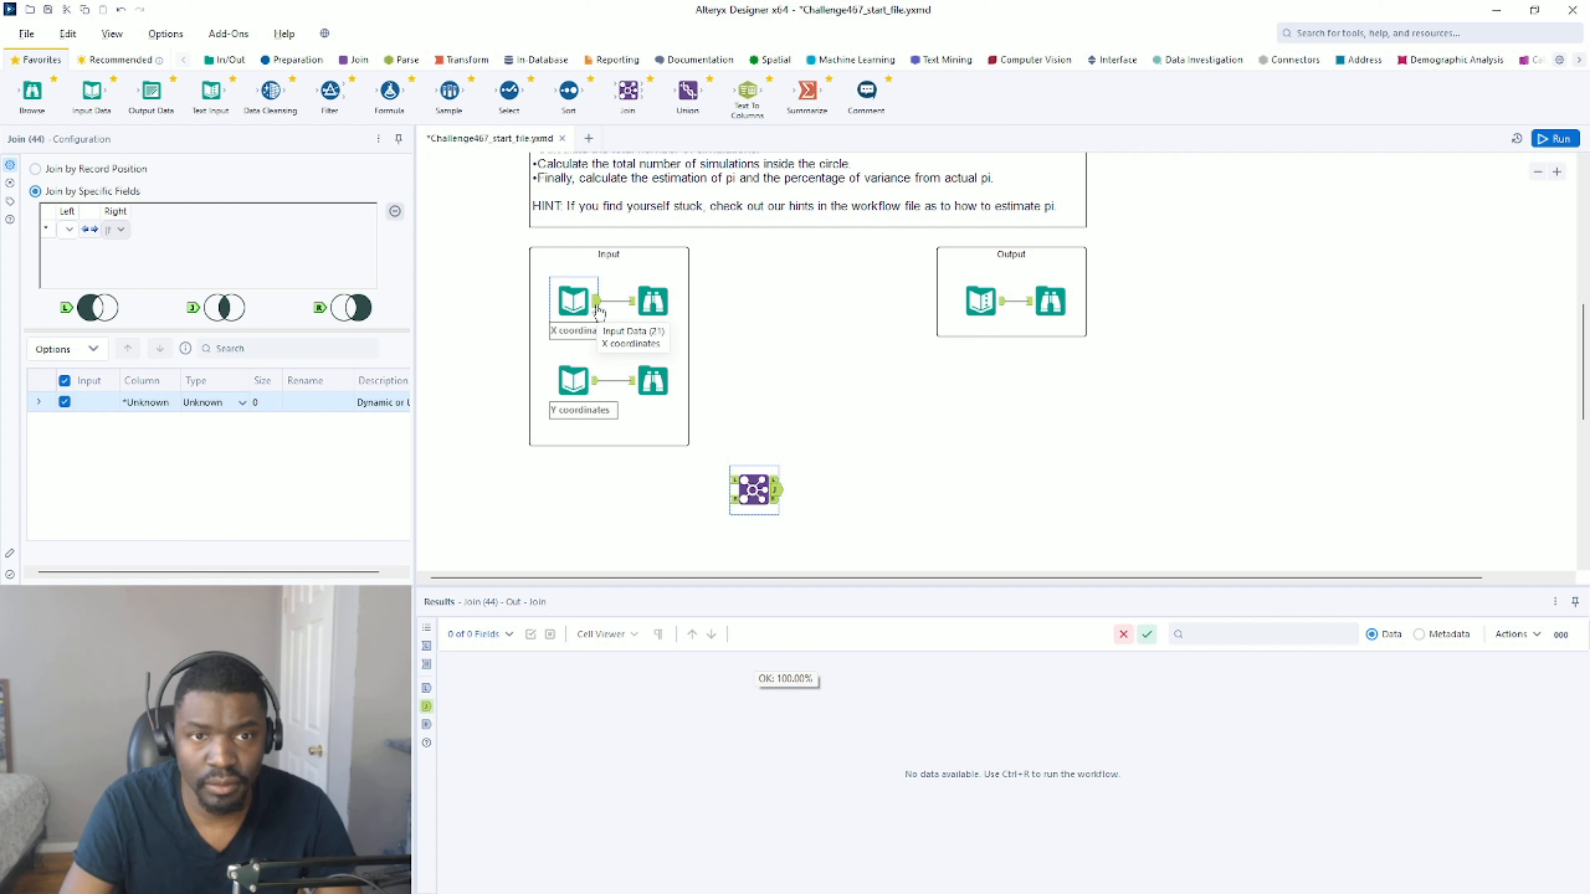
left_click_drag(596, 301, 731, 479)
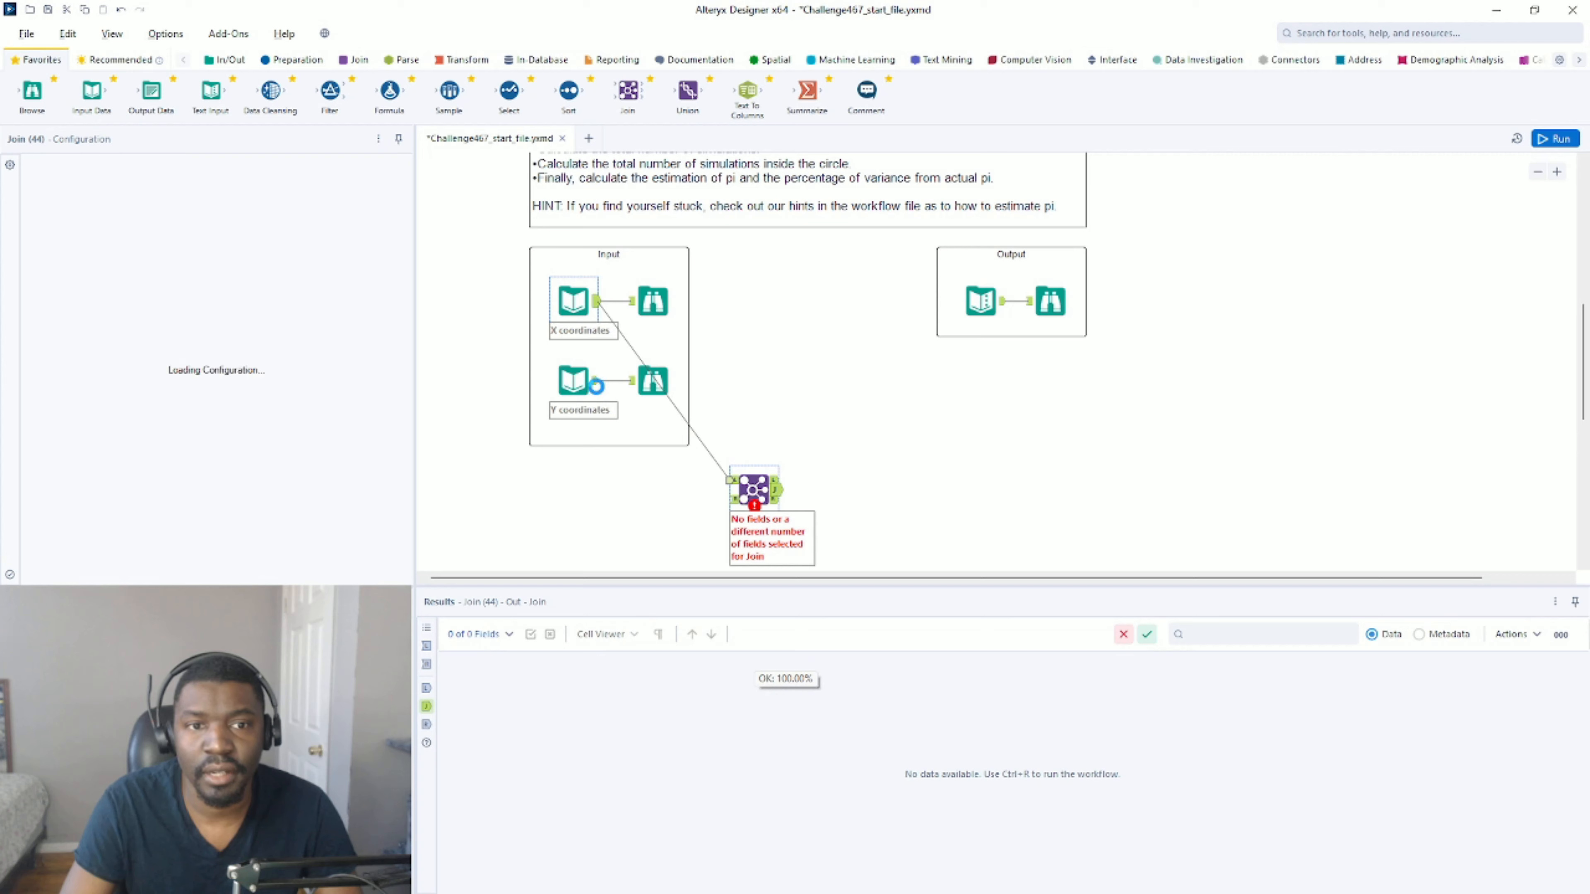
left_click_drag(596, 383, 731, 499)
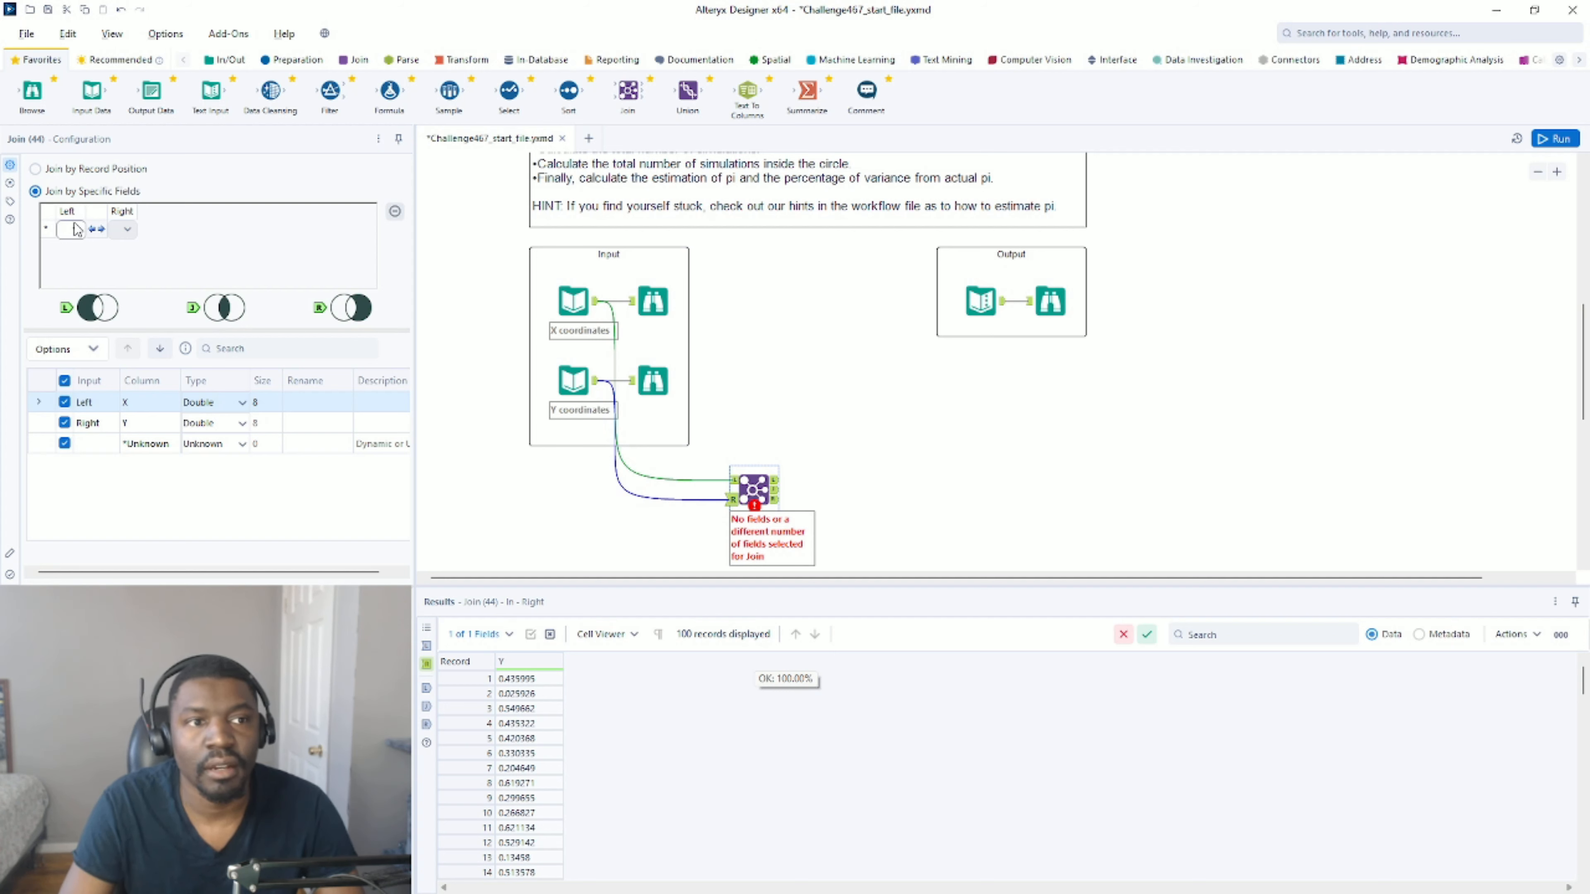
left_click(35, 169)
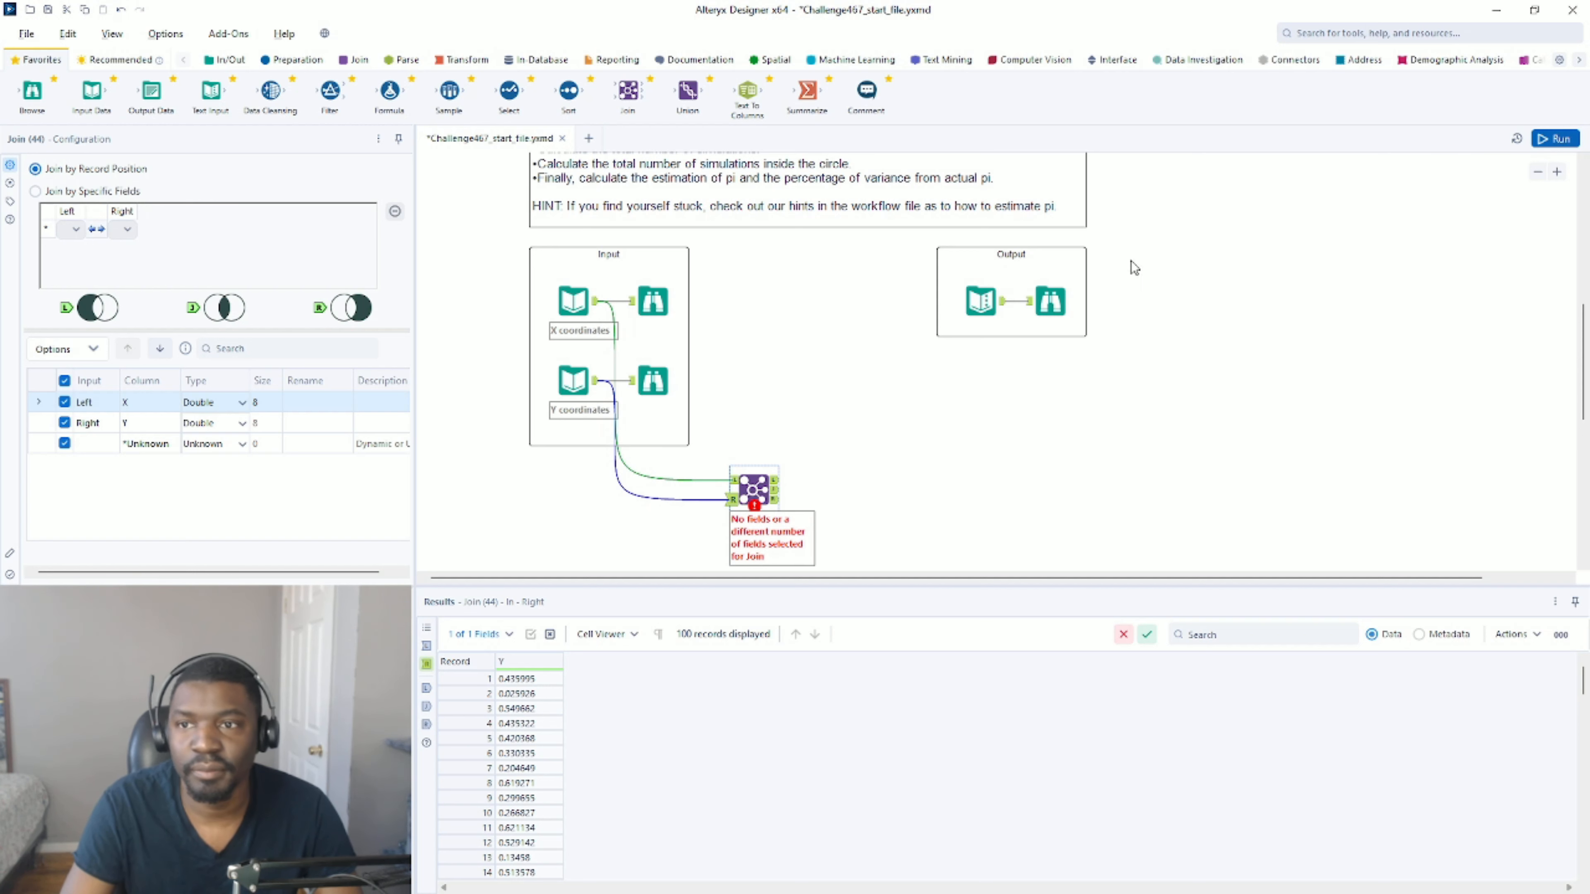
Run the workflow and examine the combined X and Y records in the Join output.
key("ctrl+r")
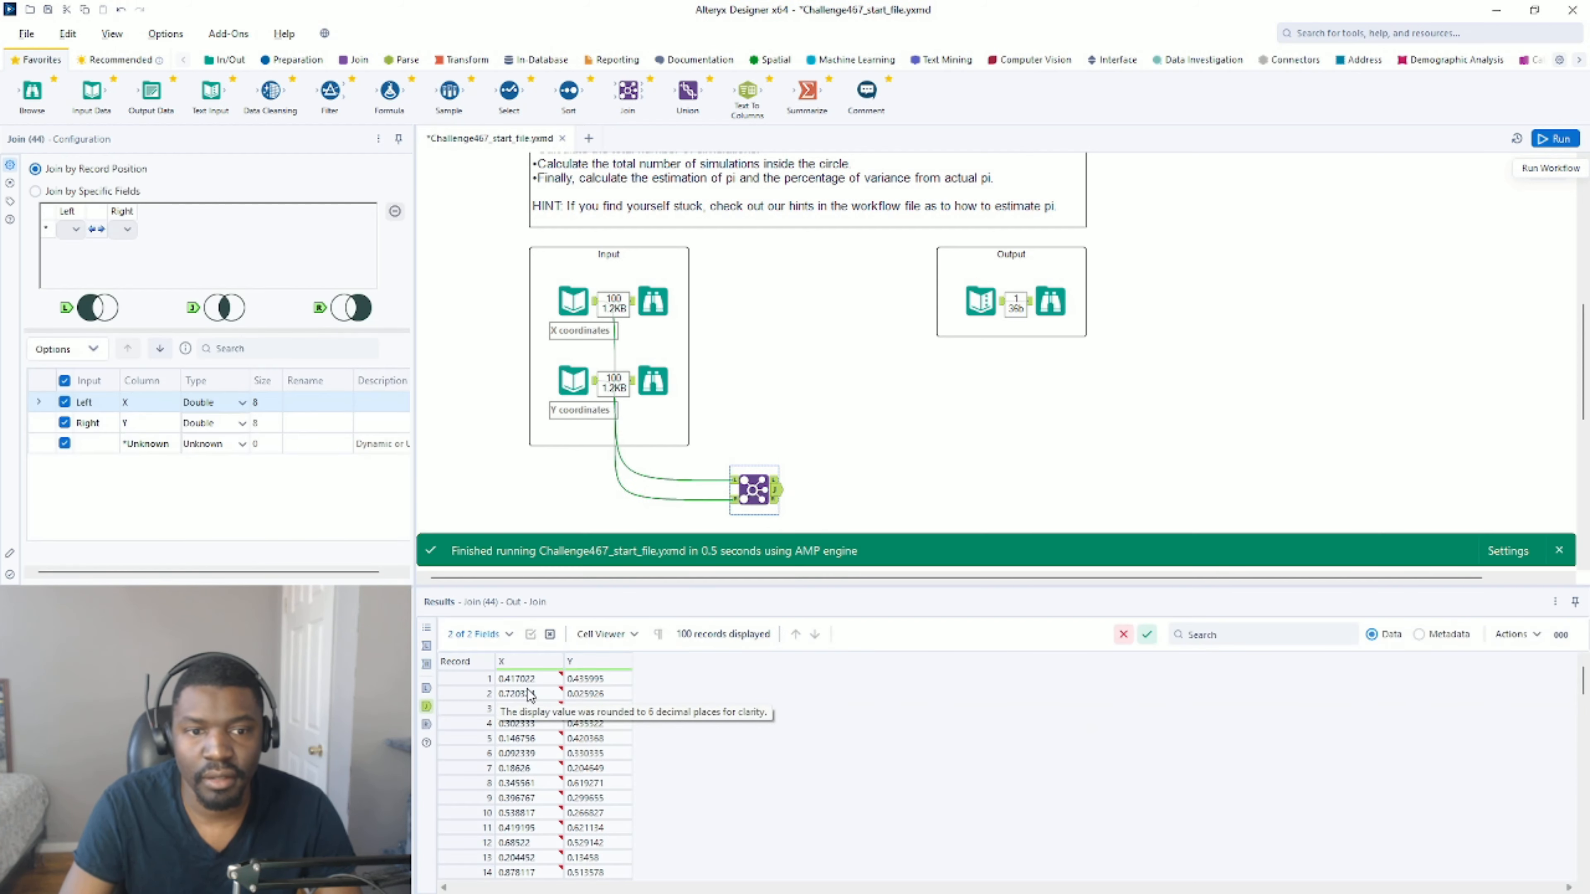
scroll(563, 708, "down", 20)
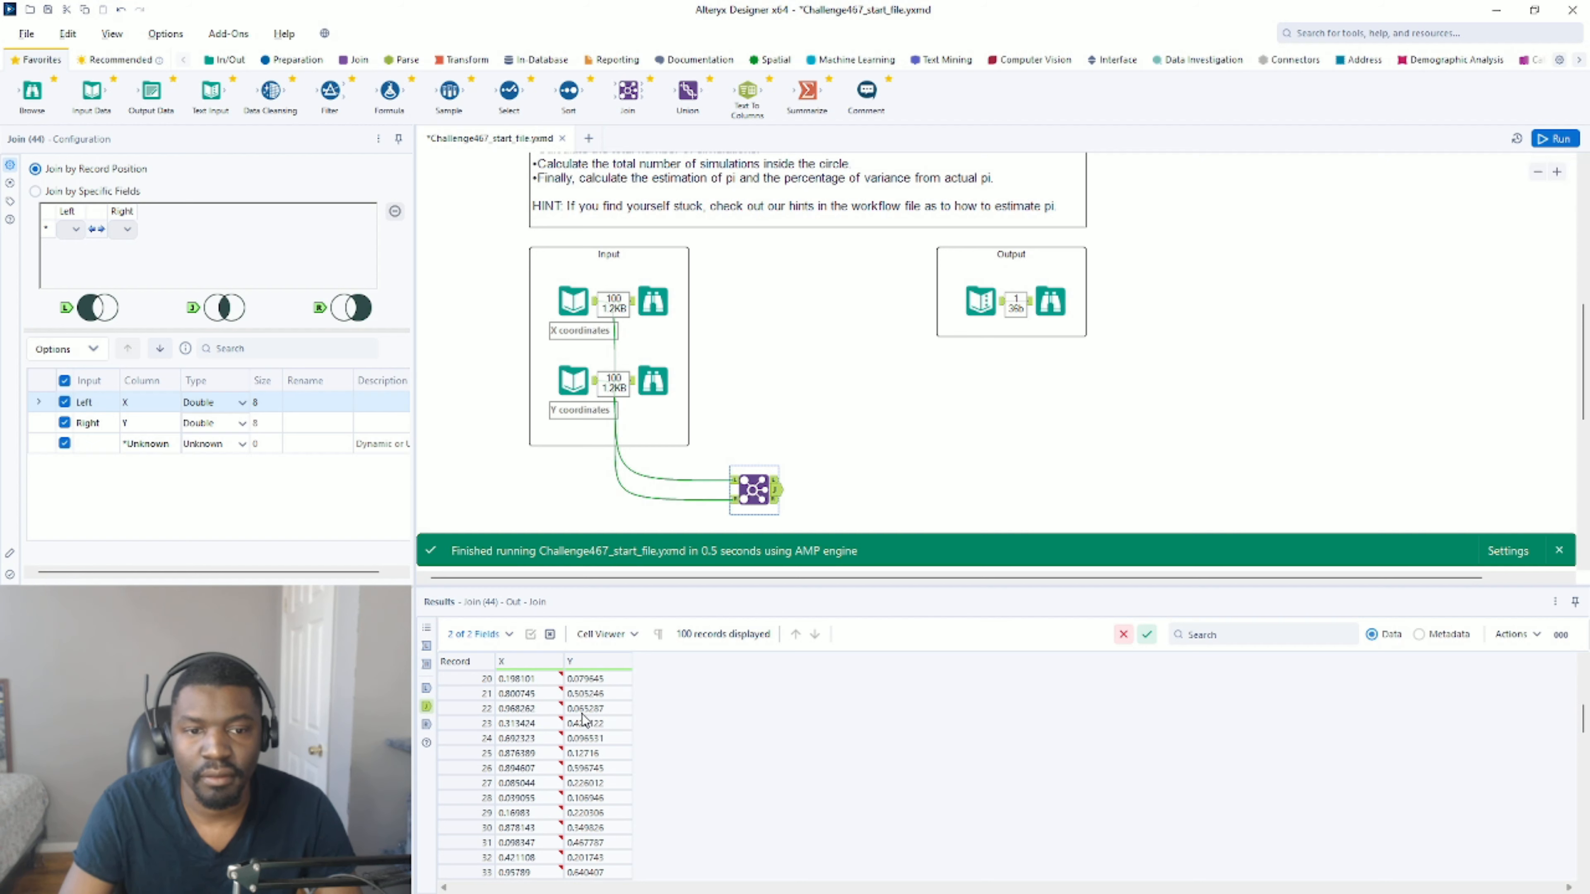
scroll(582, 726, "up", 20)
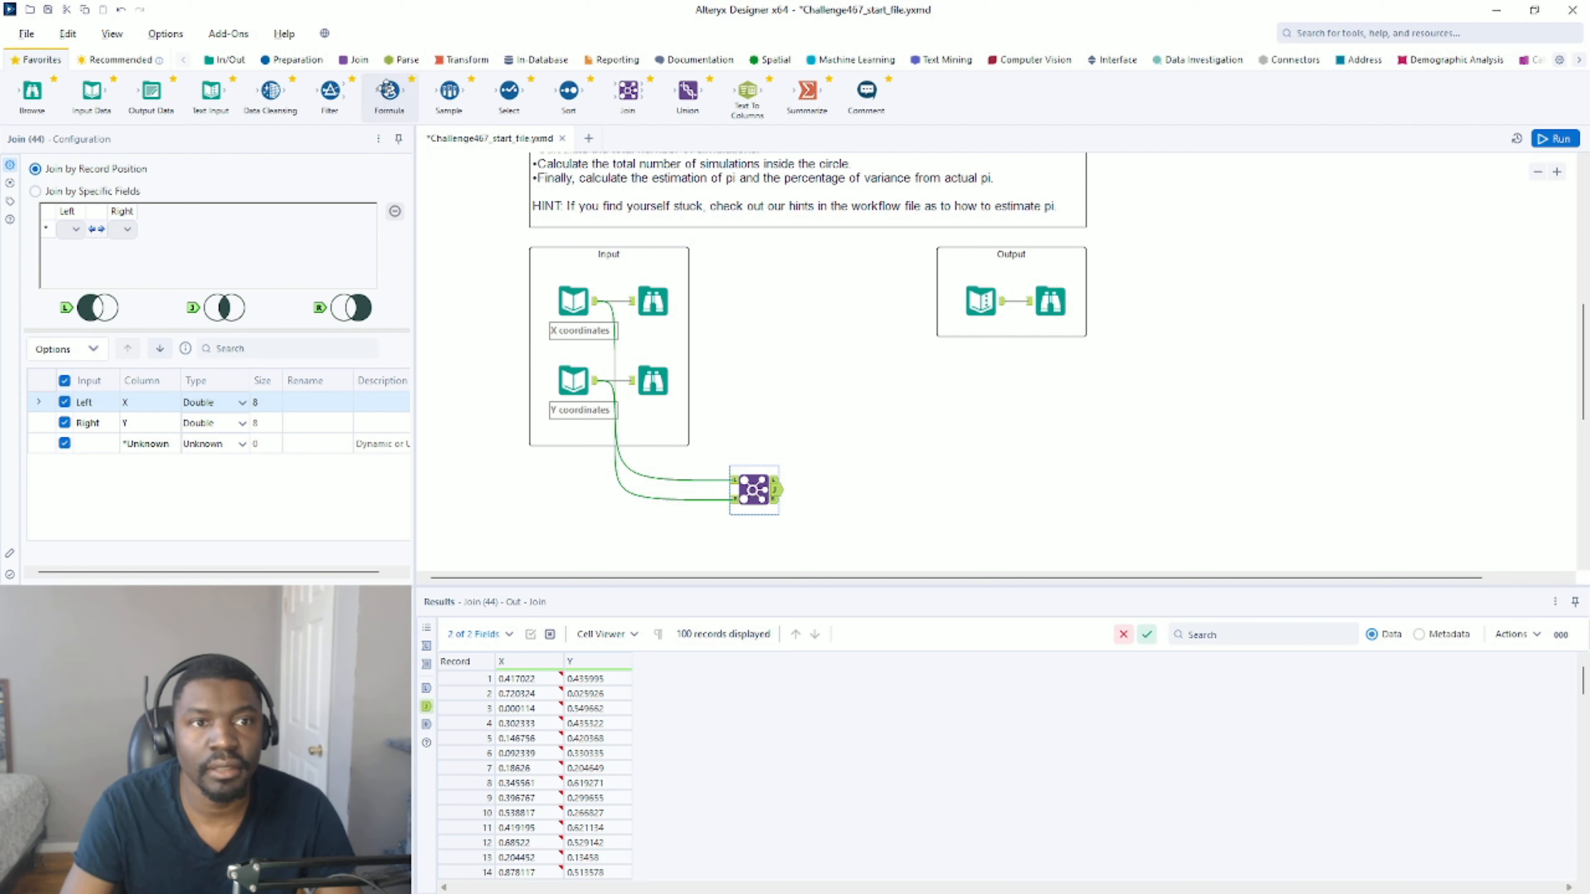
Move the HINTS container down beside the Output container.
scroll(1217, 338, "up", 6)
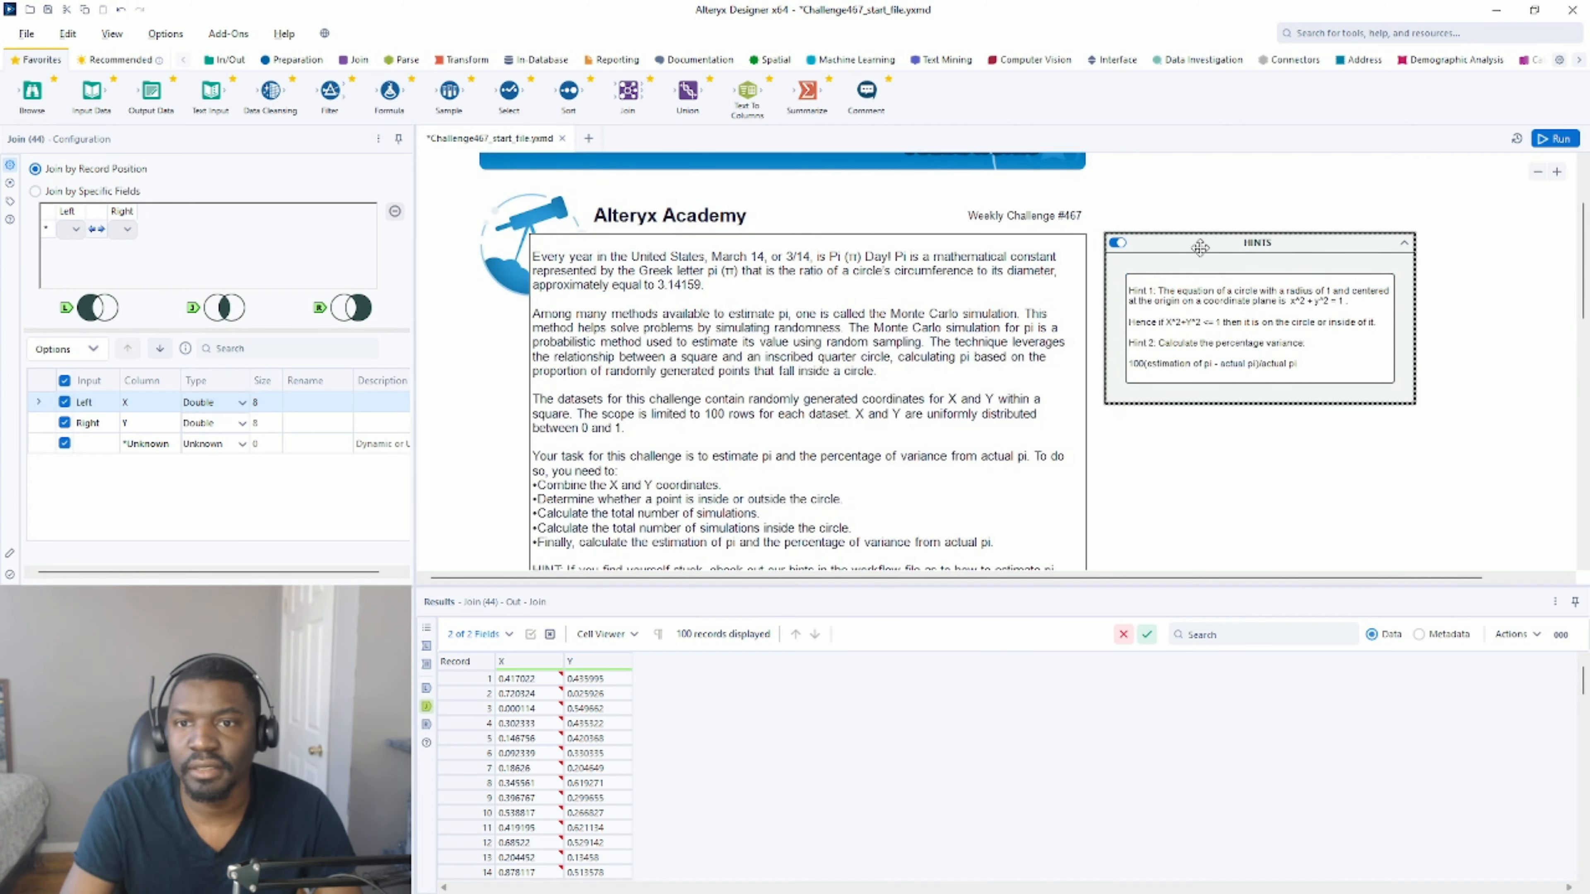
left_click_drag(1200, 249, 1206, 172)
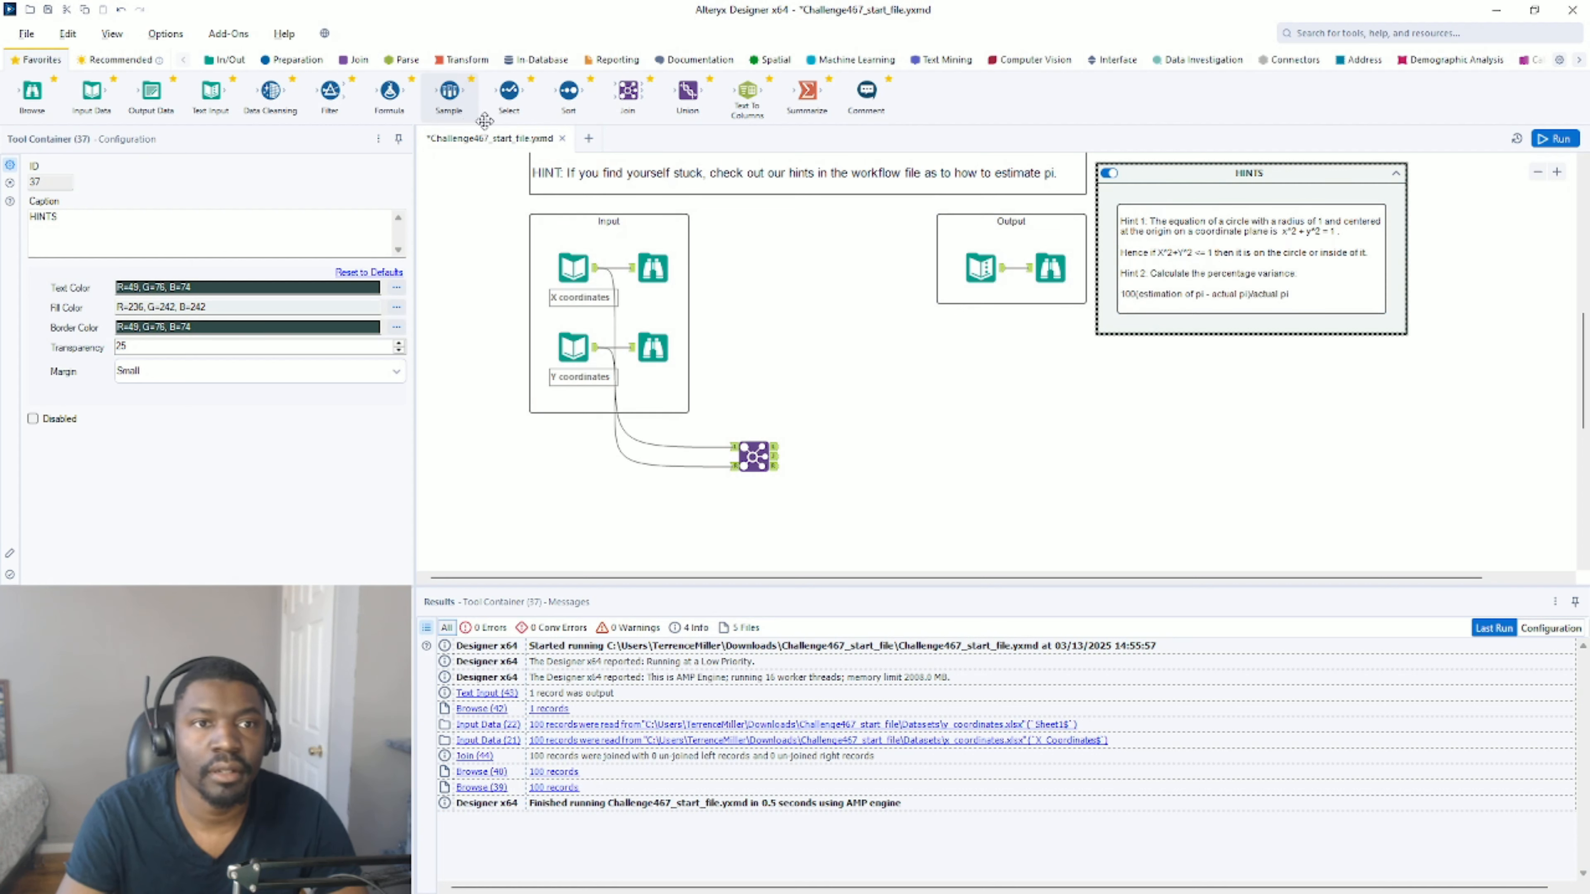
Attach a Formula tool to the Join's joined output and create a new output column named Circle.
left_click_drag(390, 89, 824, 460)
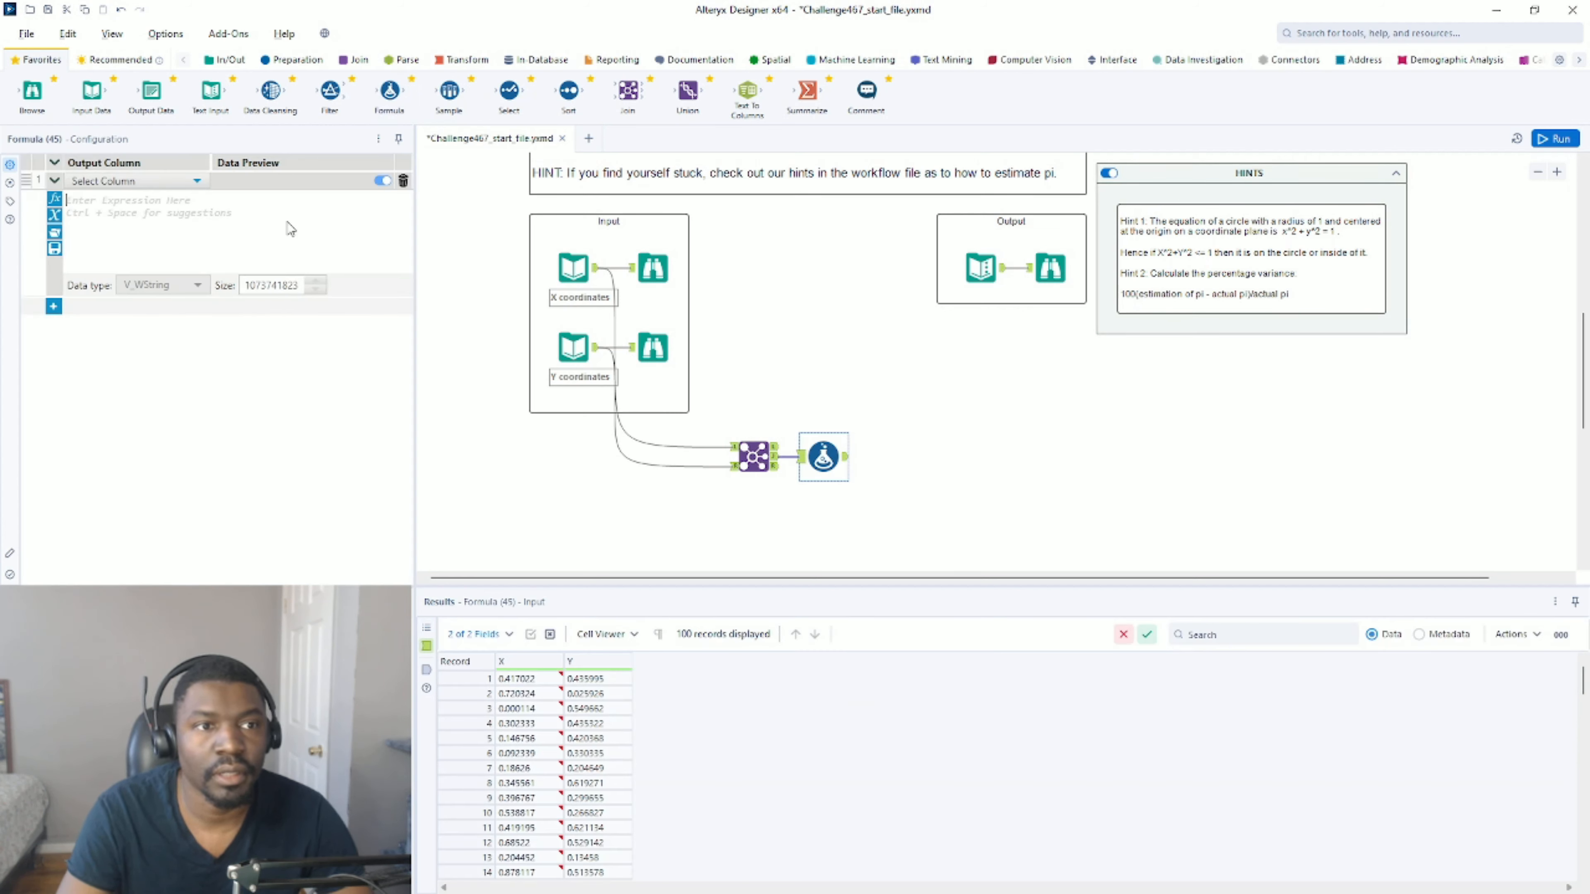
left_click(123, 180)
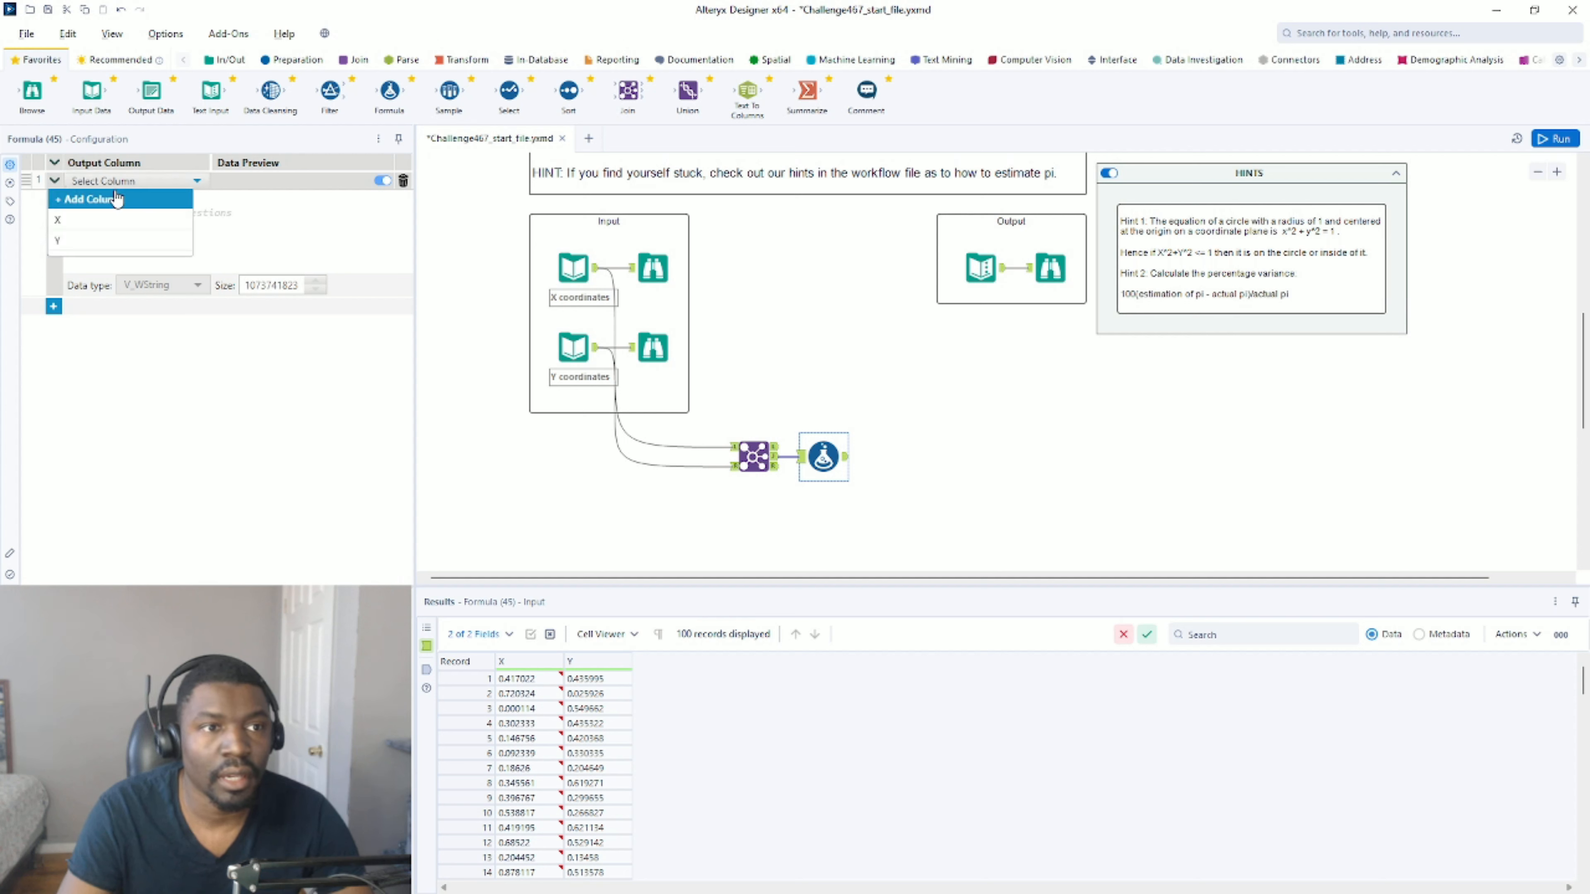
left_click(118, 197)
type("Circle")
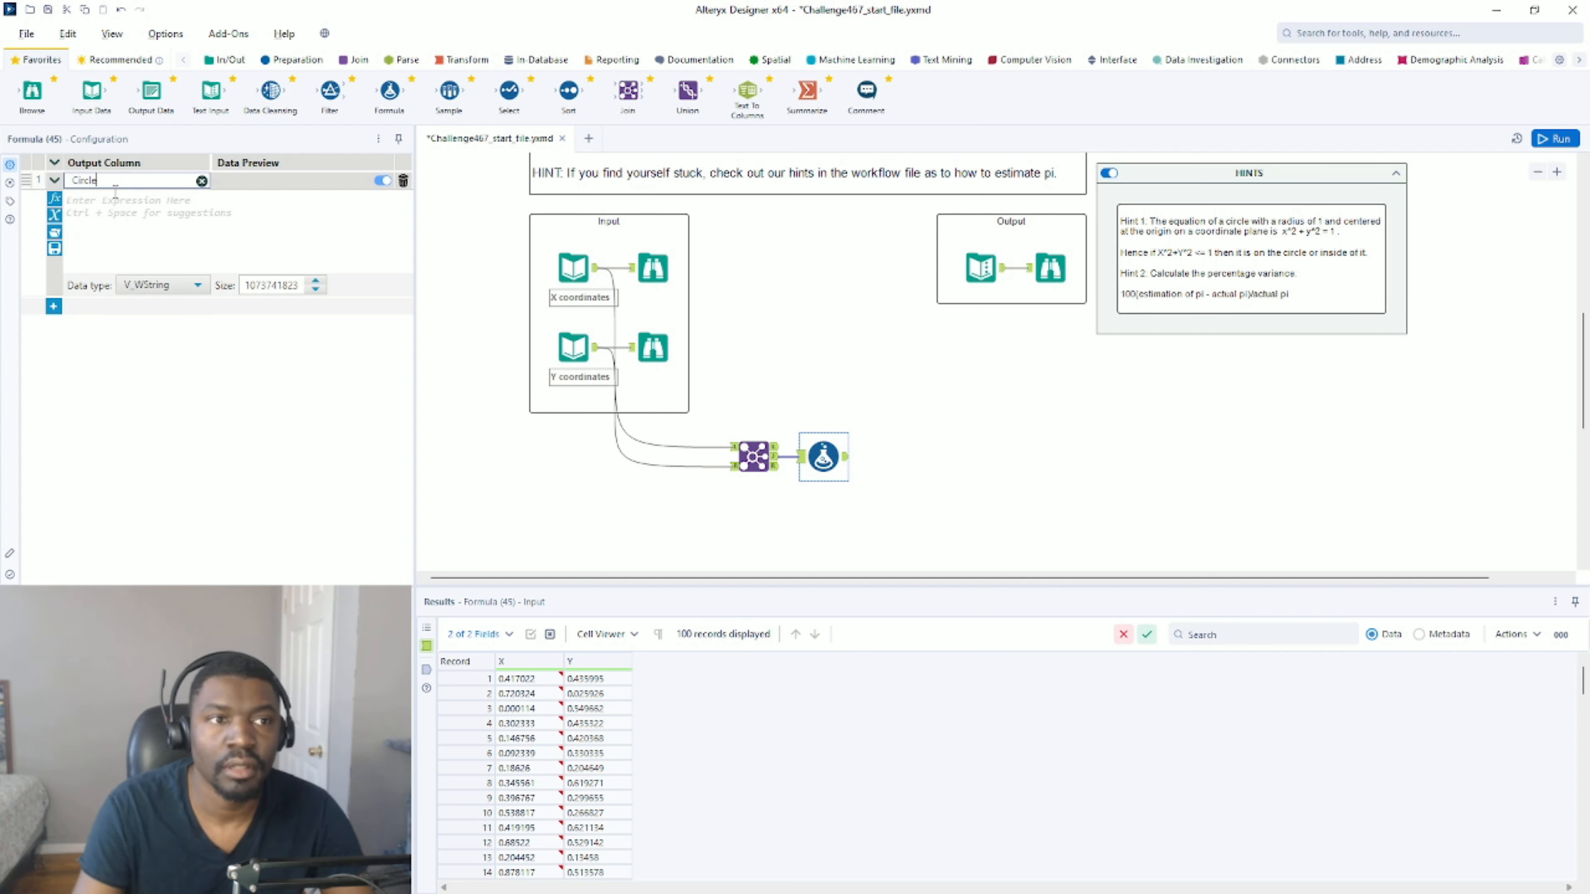
left_click(93, 197)
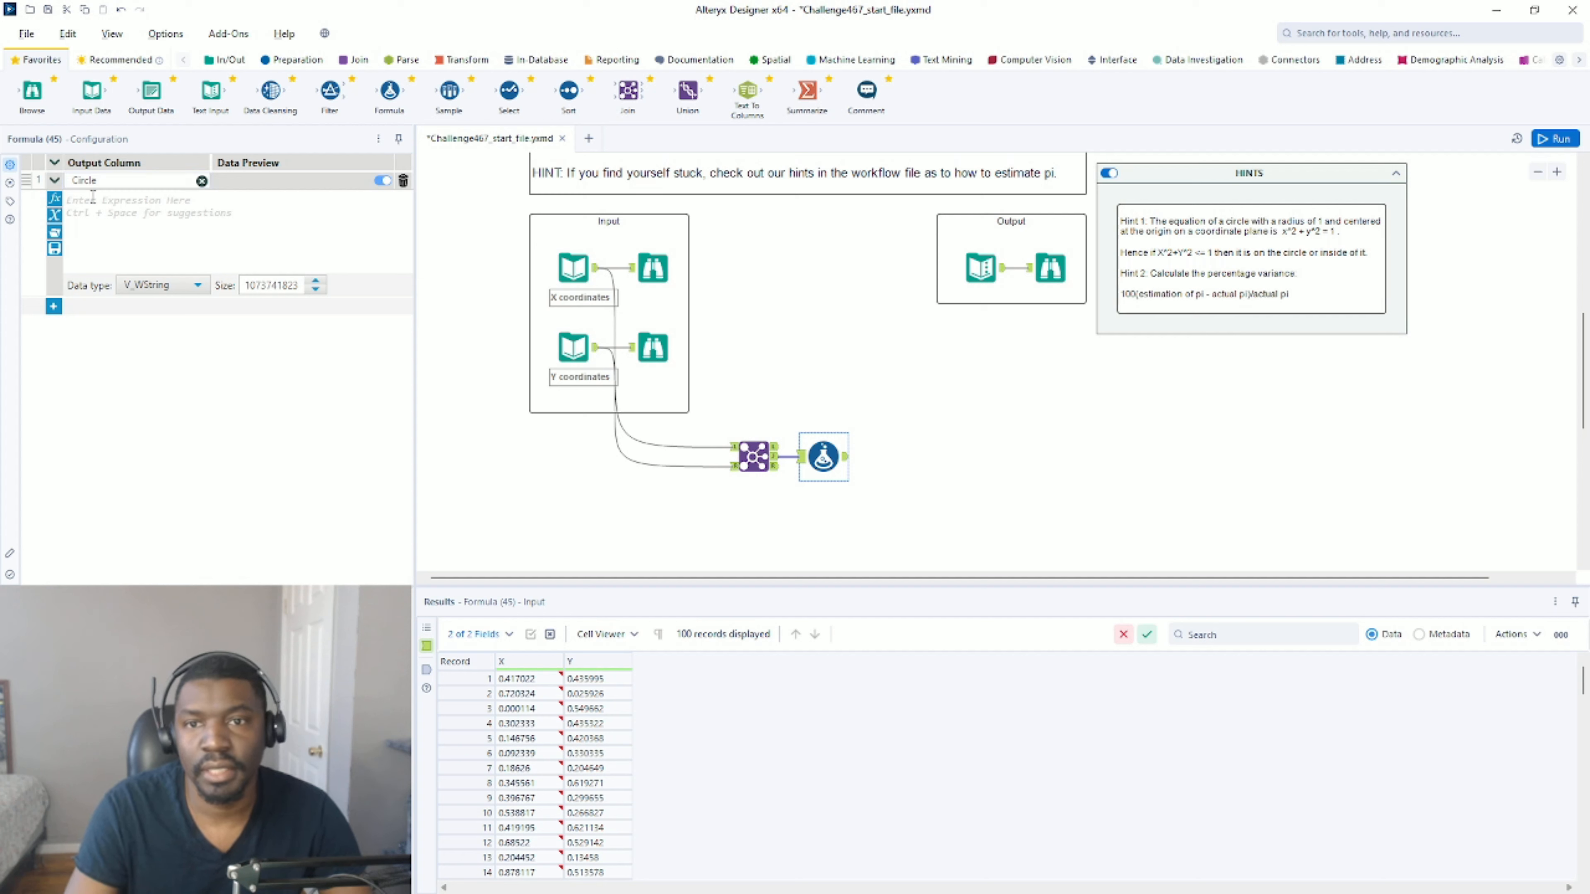
Begin the Circle expression with the square of X as POW([X], 2).
type("pow")
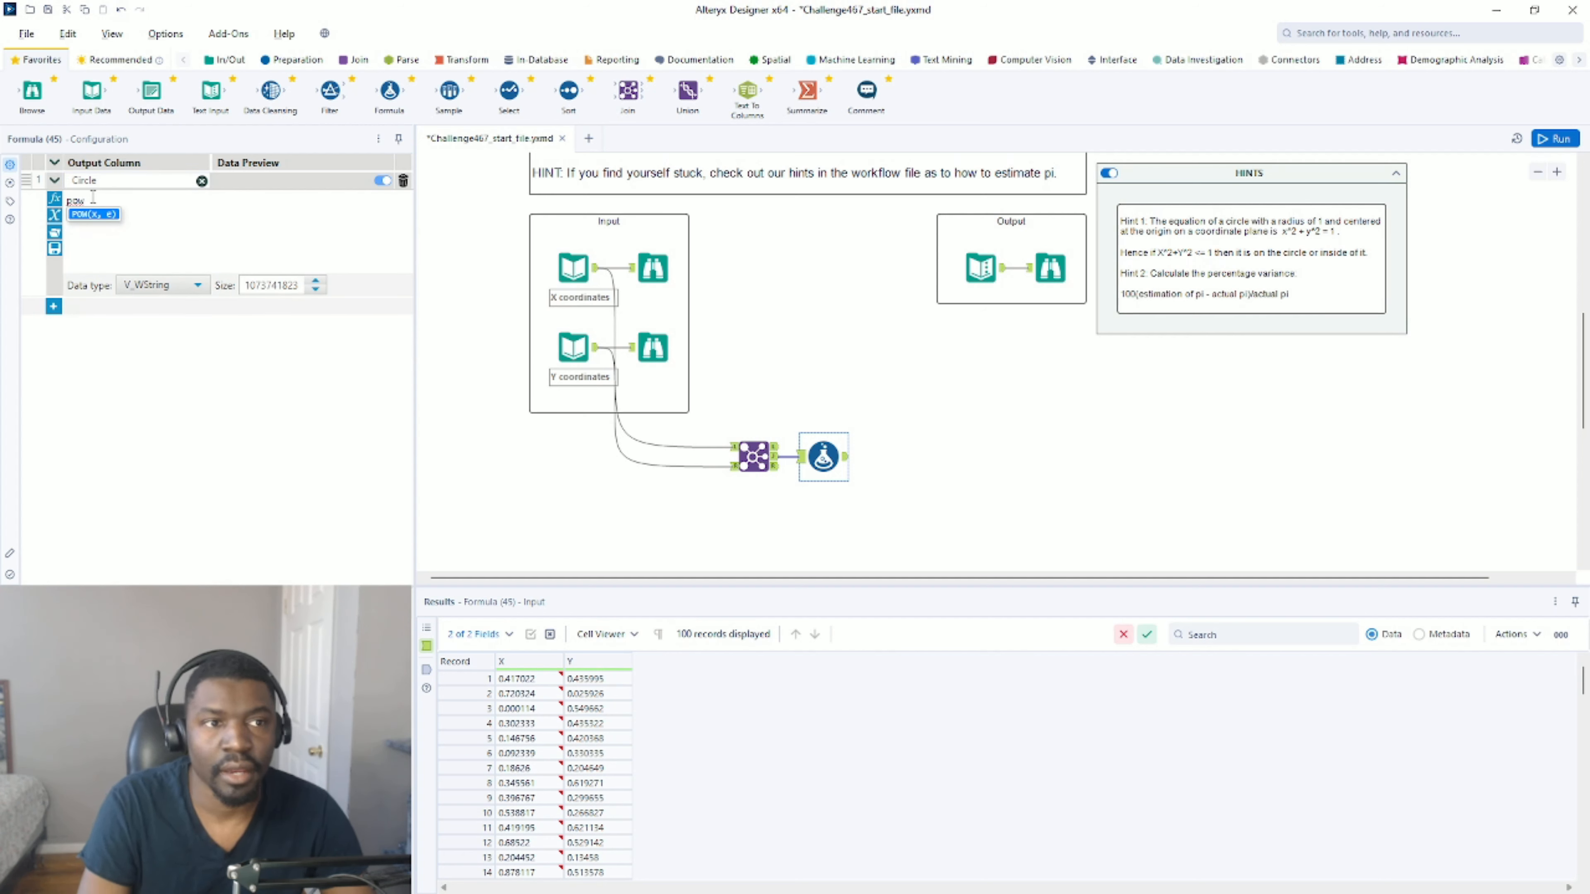
key("Return")
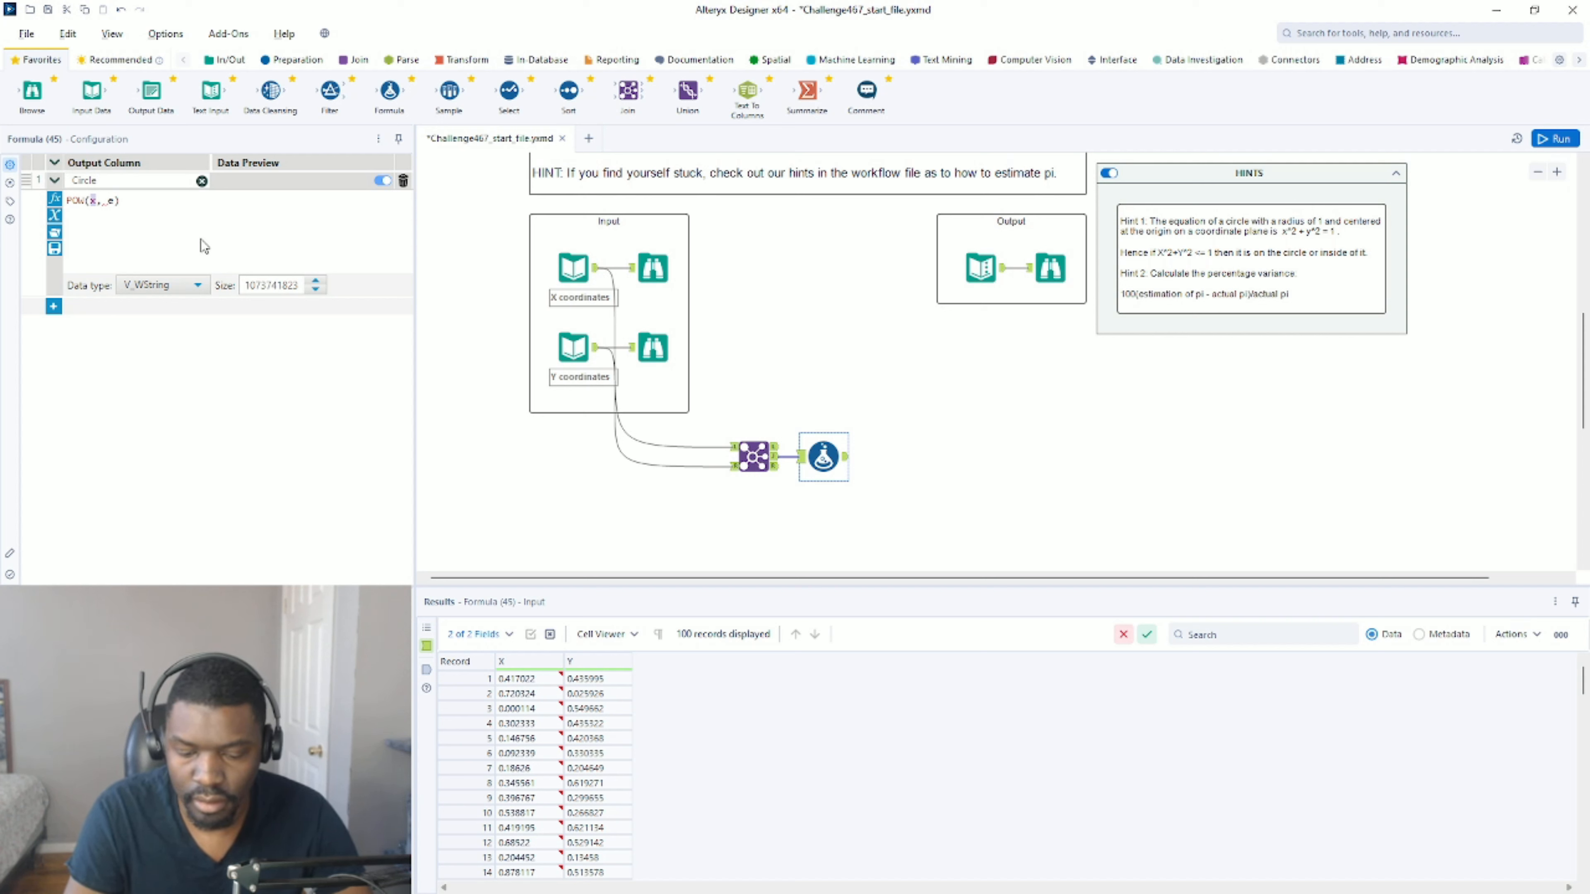
type("[")
key("Return")
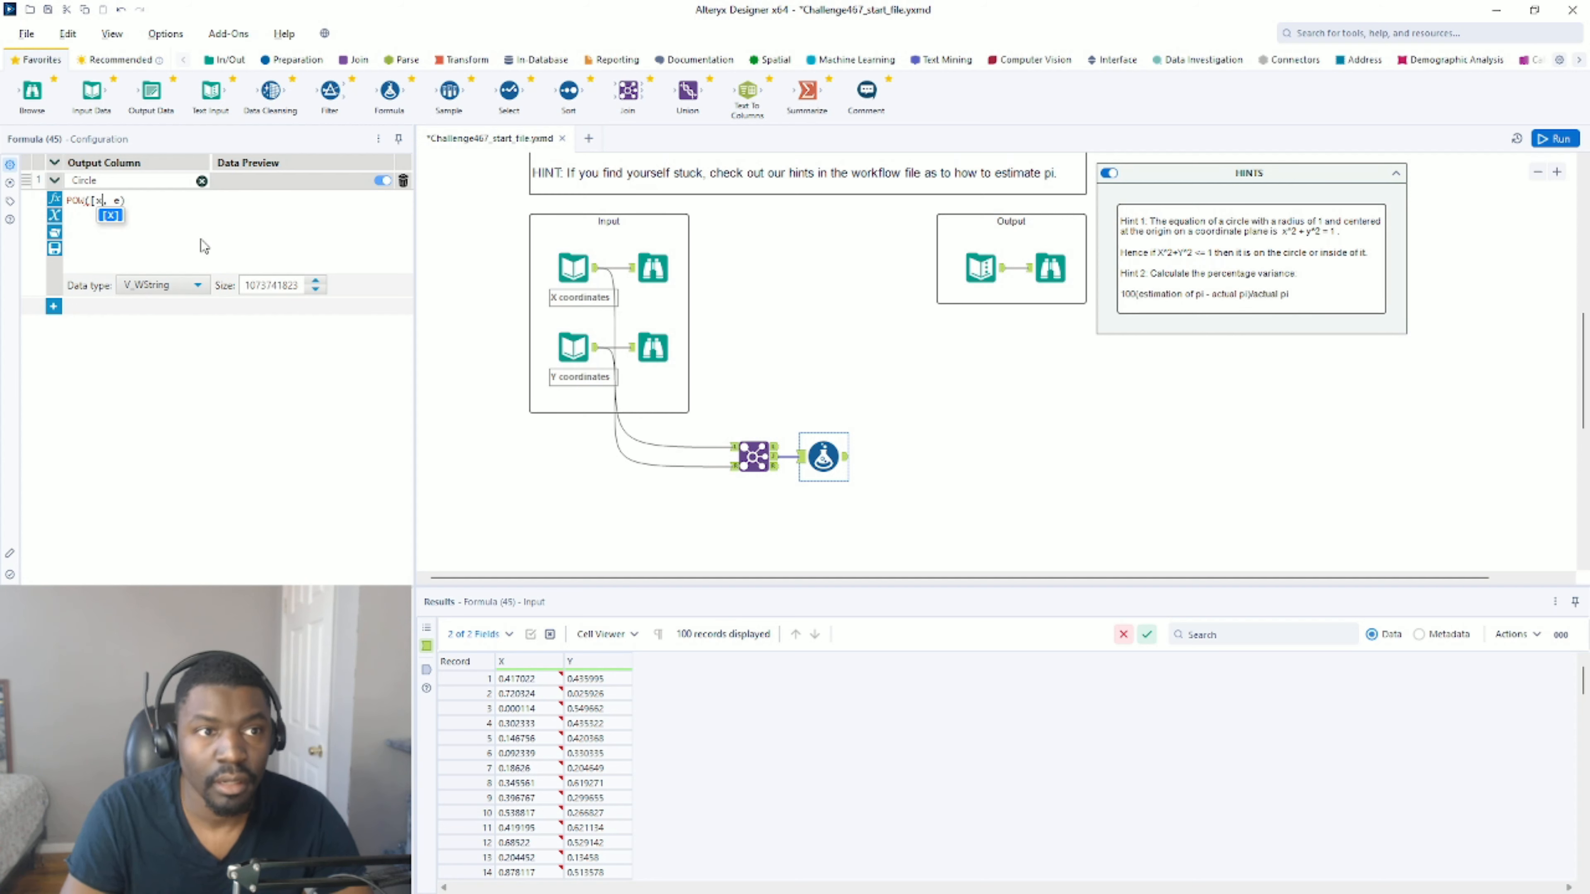
left_click(129, 201)
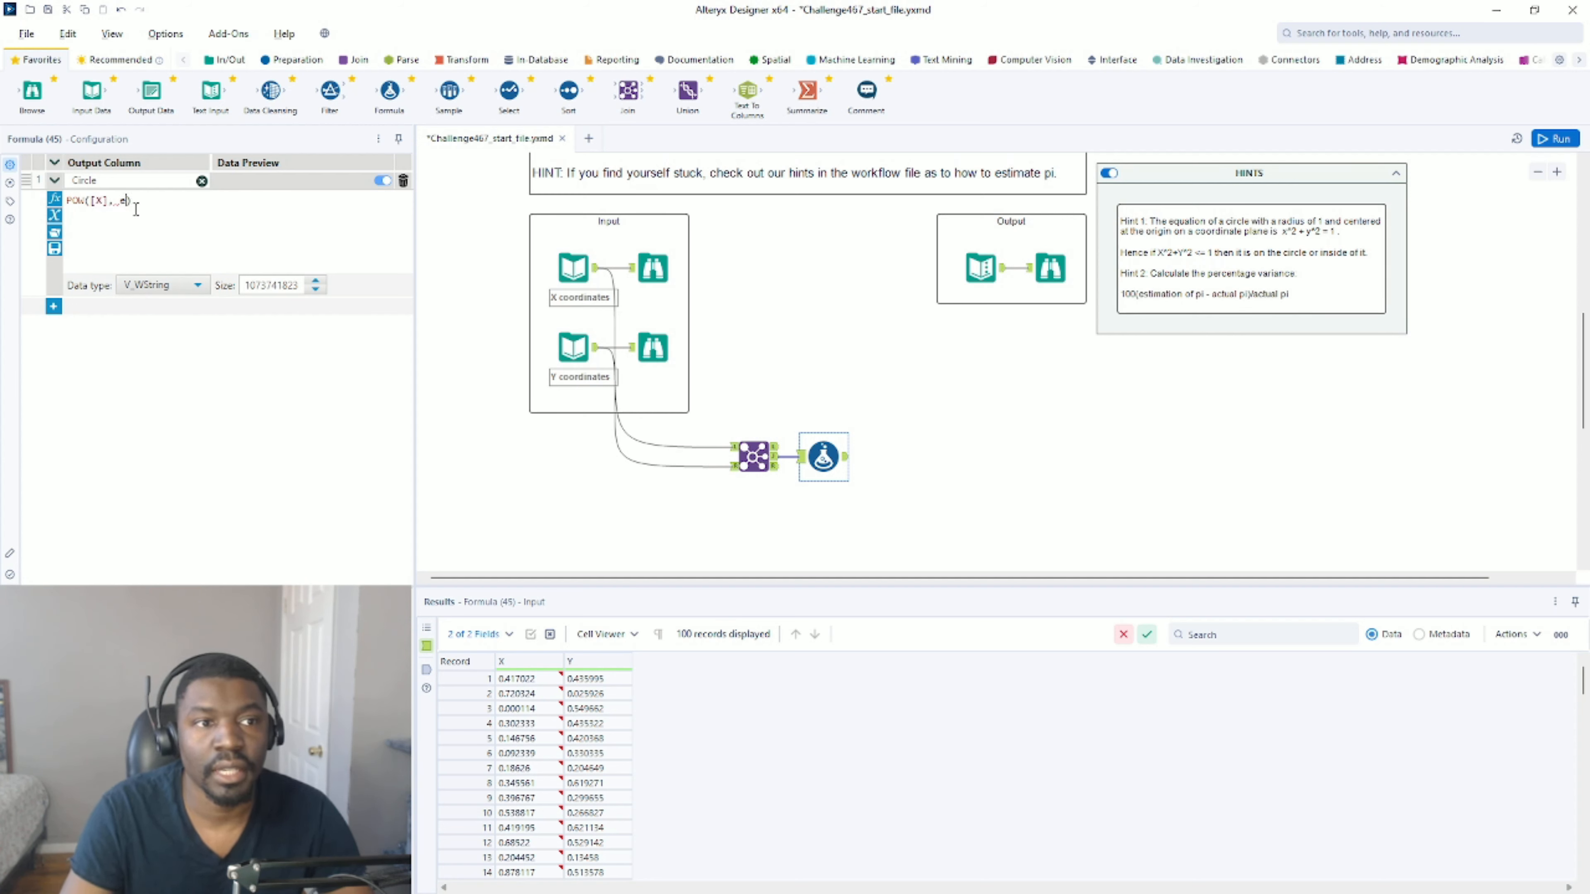
type("2")
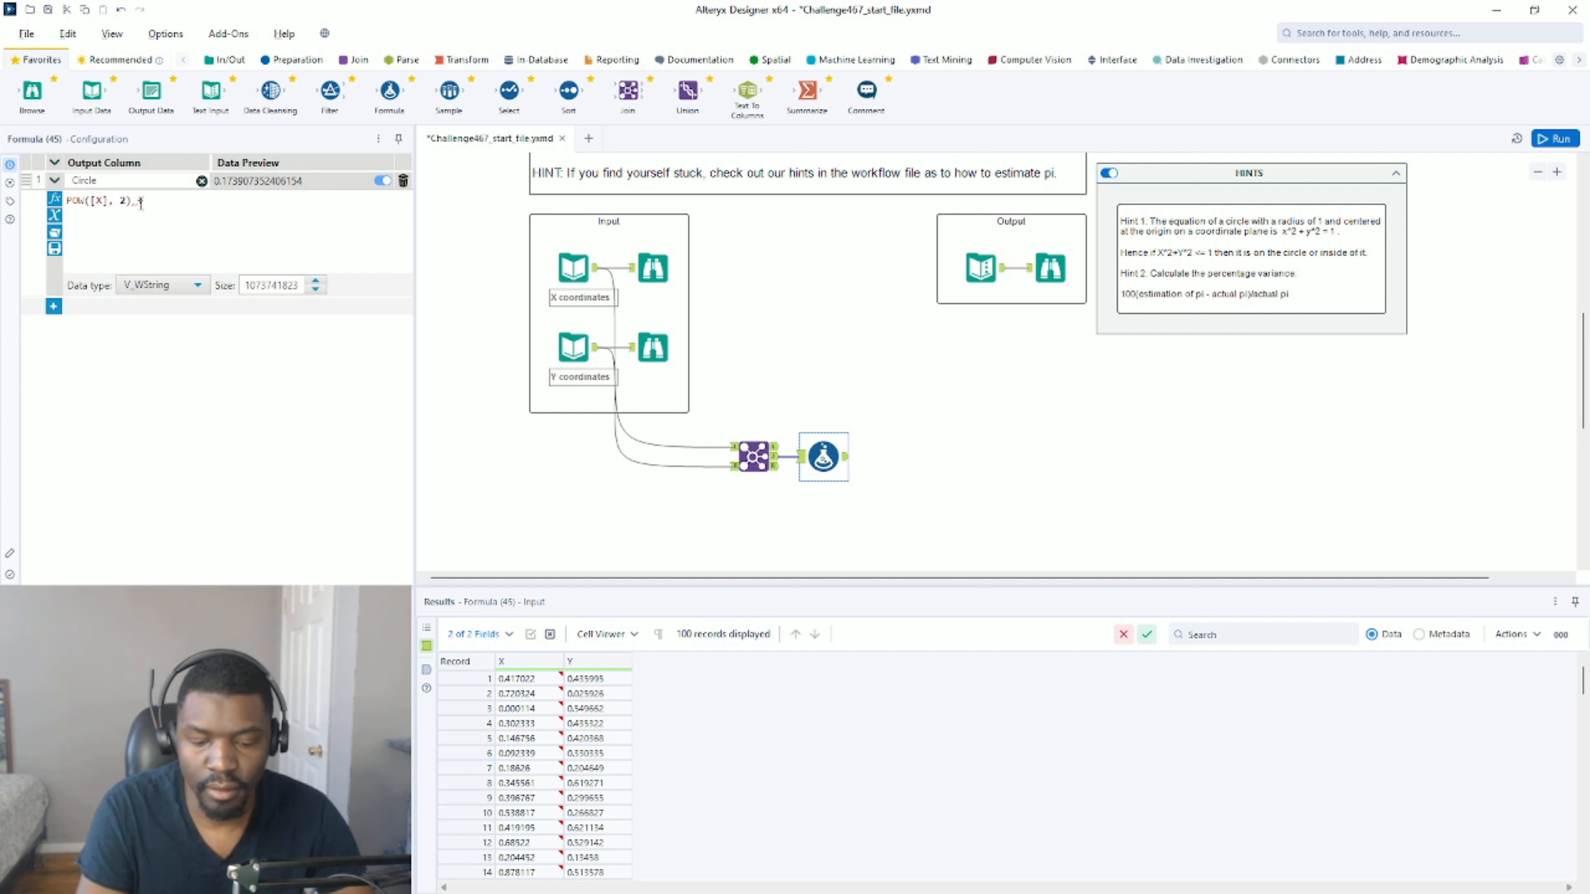
Extend the Circle expression with + POW([Y], 2) and set the column's data type to Double.
type("+  pwo")
key("BackSpace")
key("BackSpace")
type("ow")
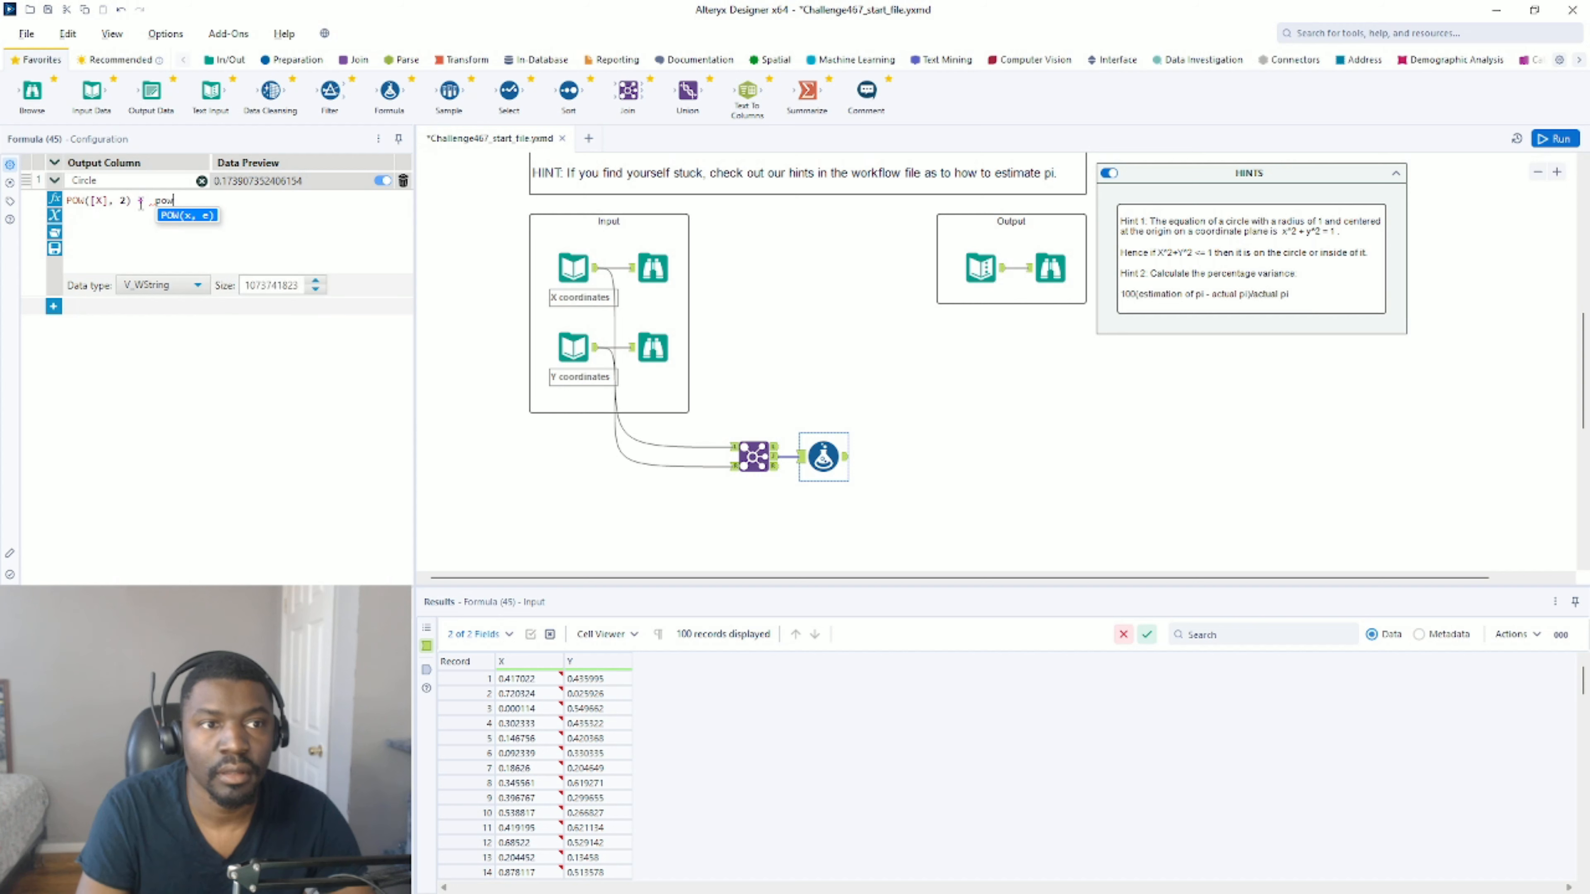
key("Return")
type("[y, e)")
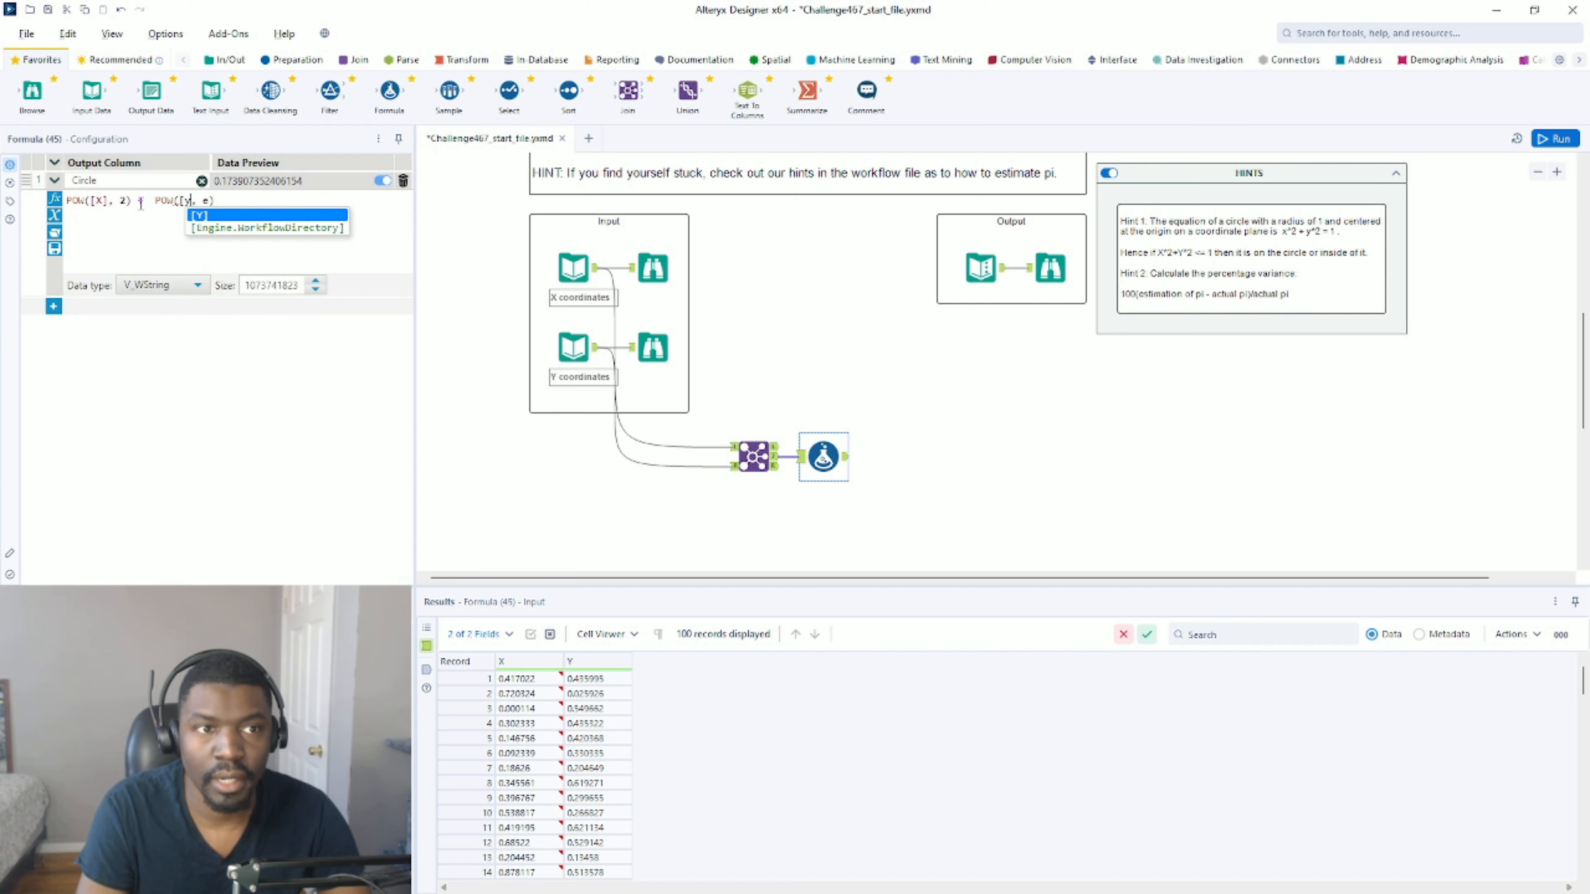
key("Return")
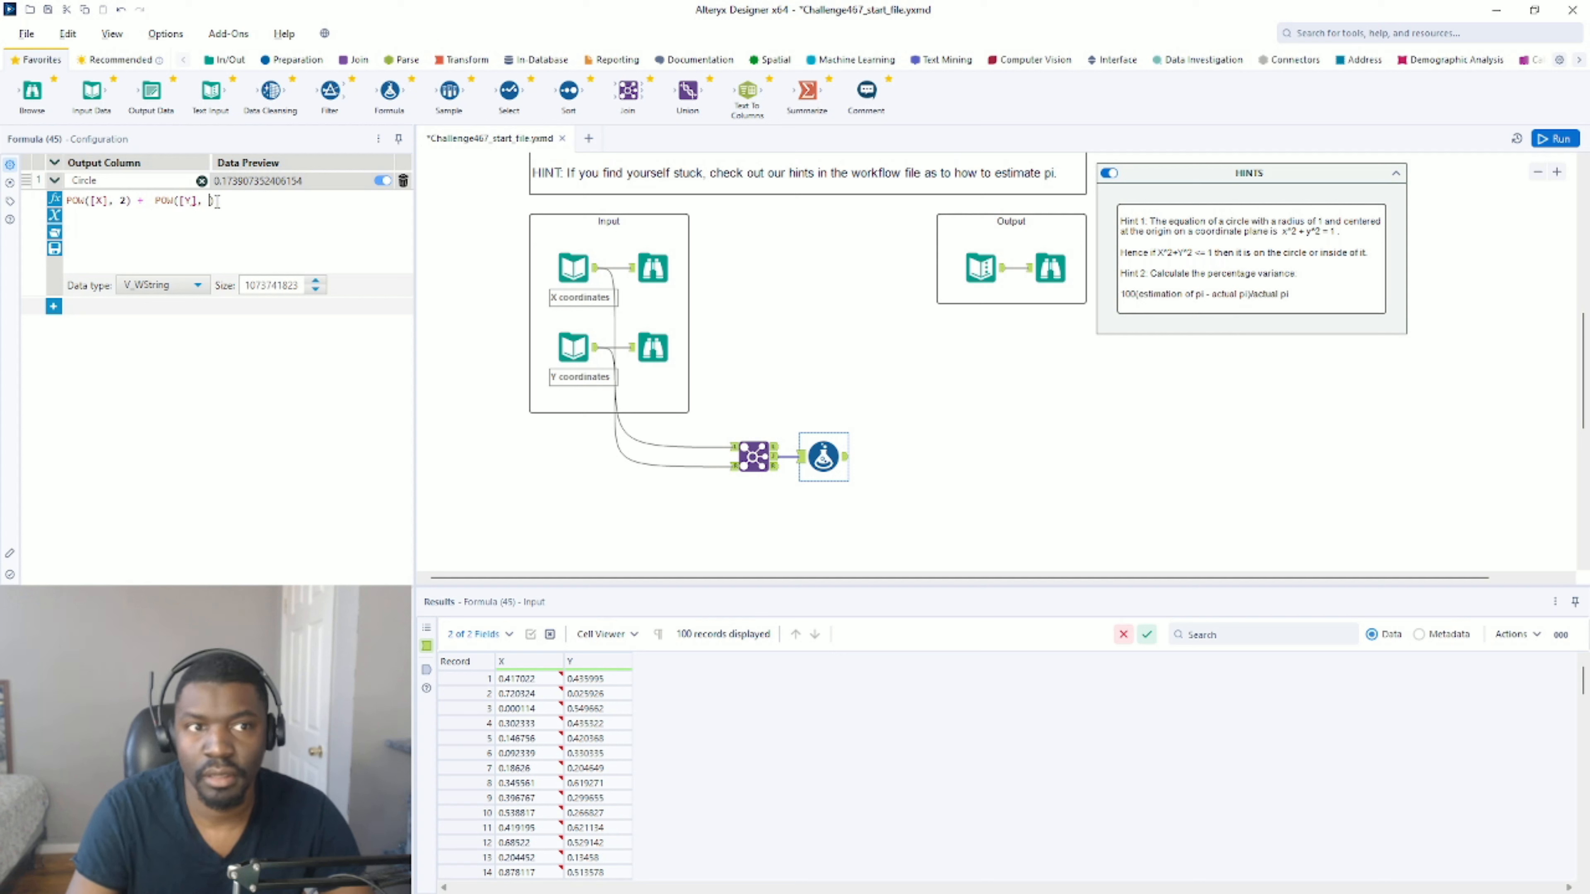
type("2")
left_click(164, 284)
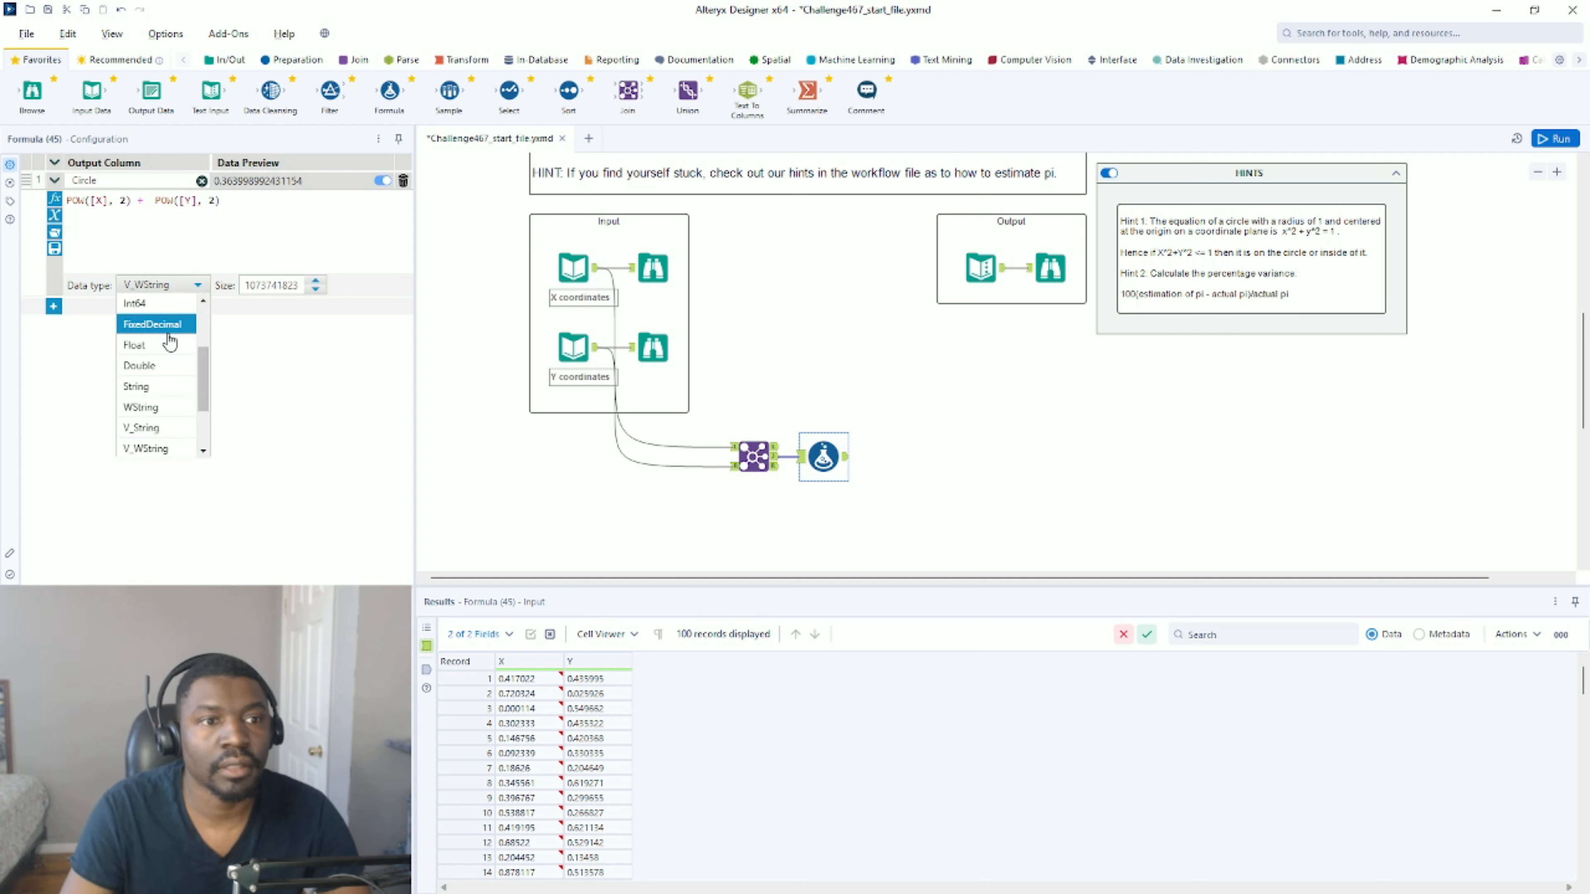
left_click(150, 366)
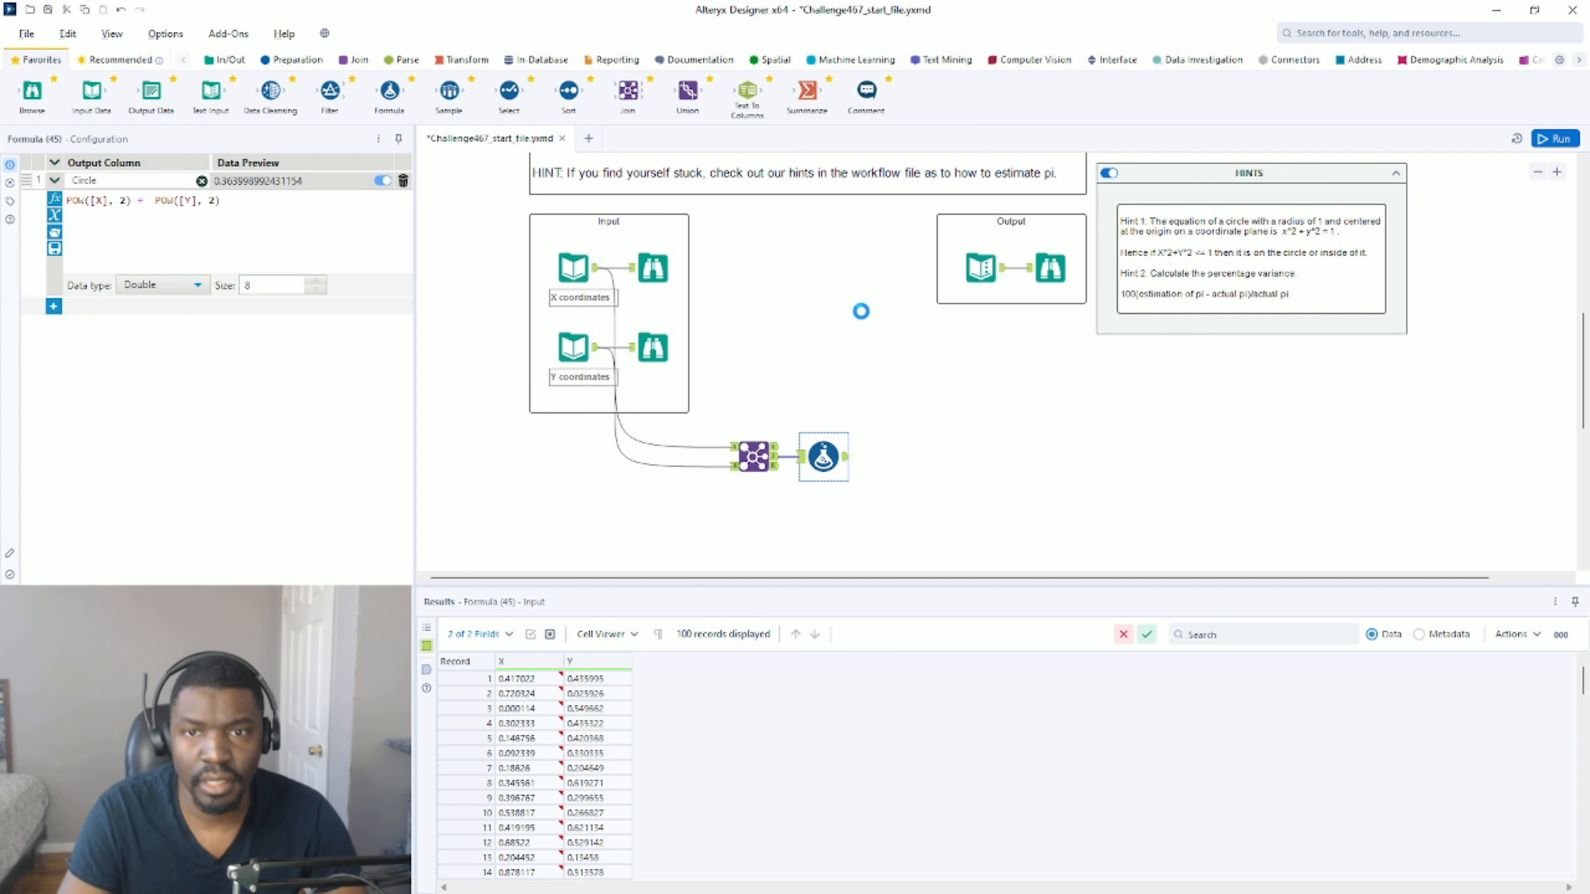
Run the workflow and examine the Circle values in the Formula tool's output.
key("ctrl+r")
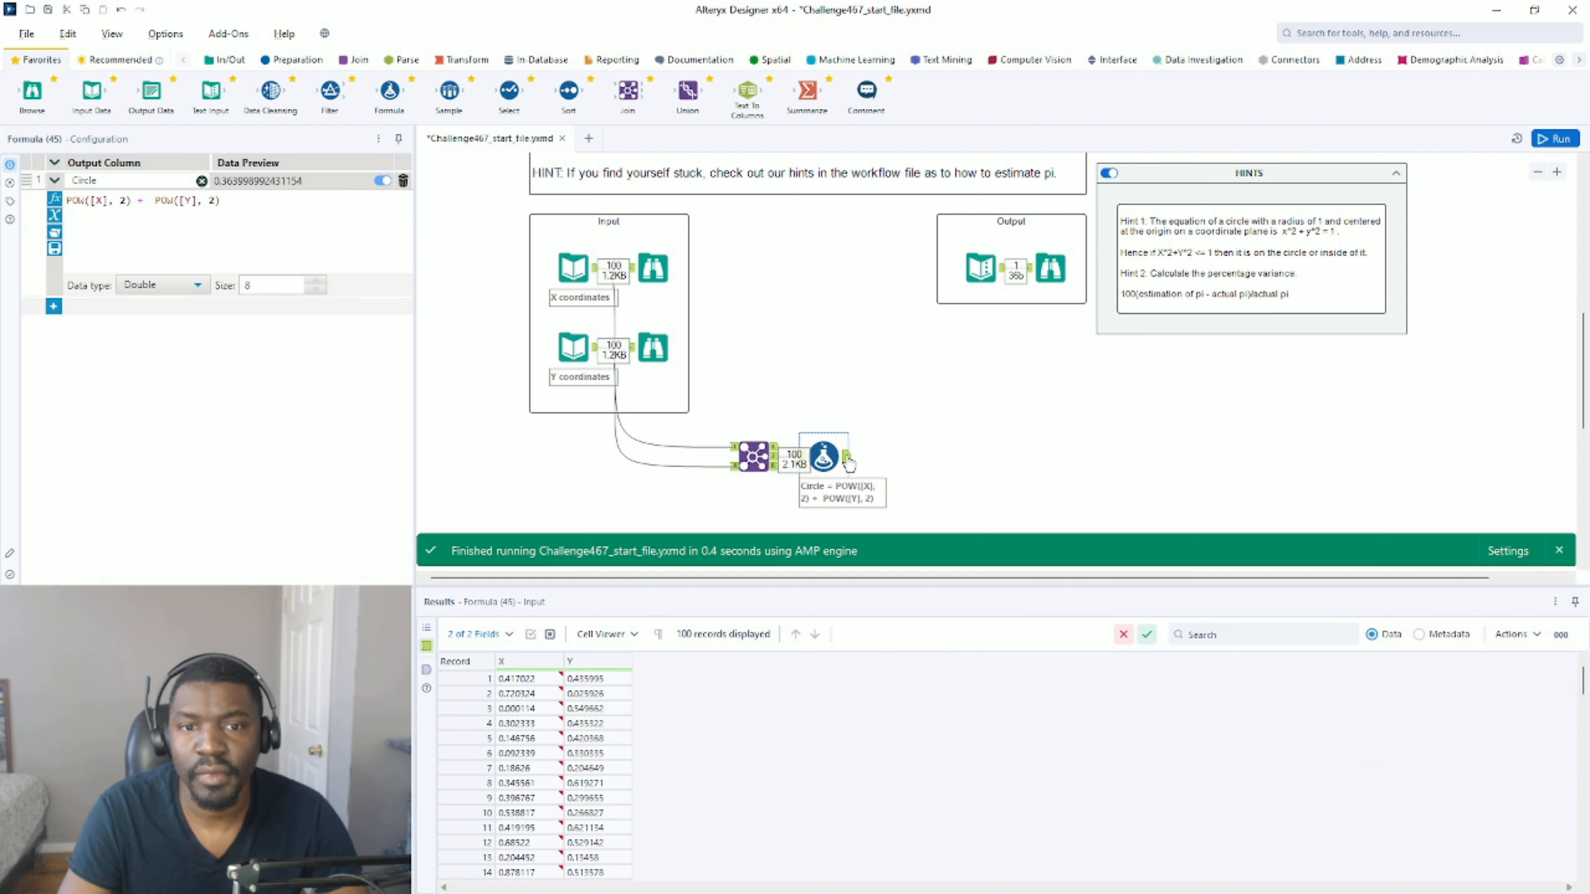
left_click(847, 457)
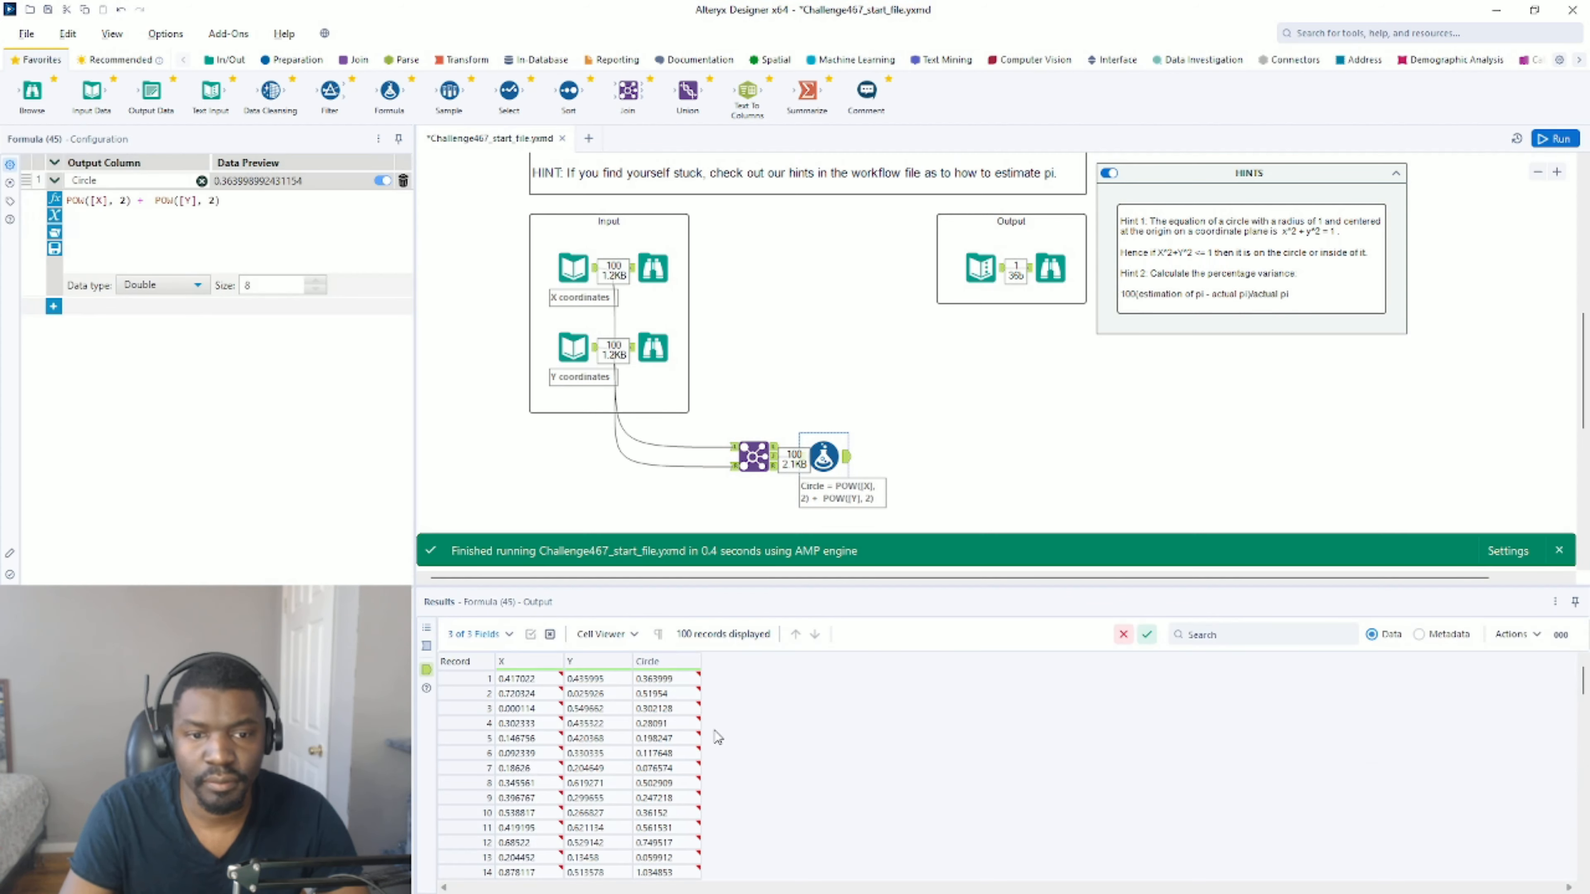
left_click(657, 679)
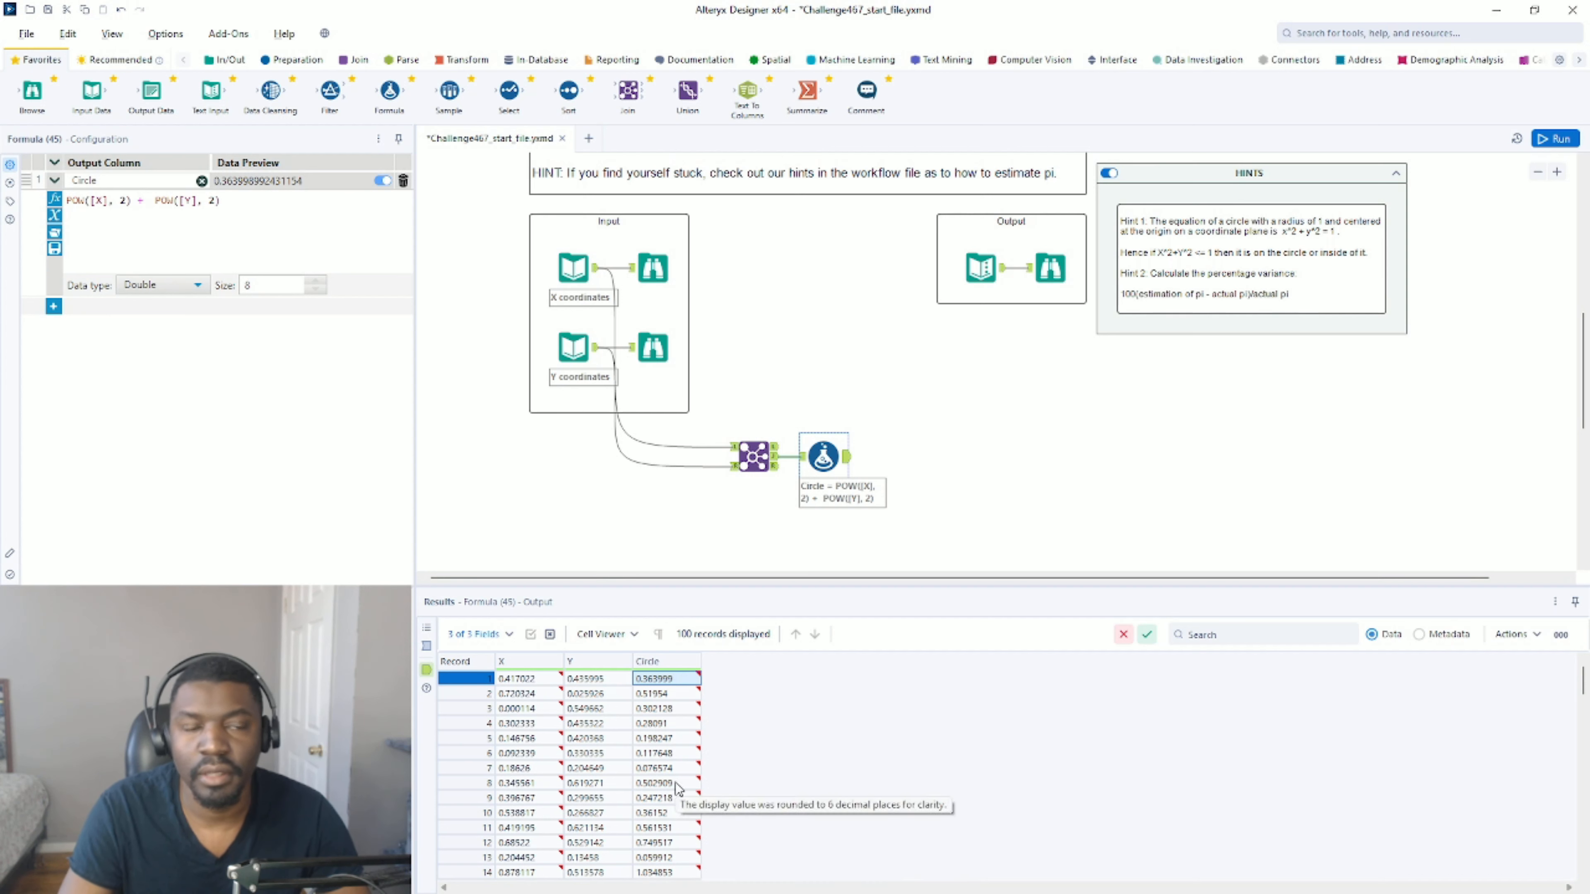
Add a second output column named Inside/Outside to the Formula tool.
left_click(53, 307)
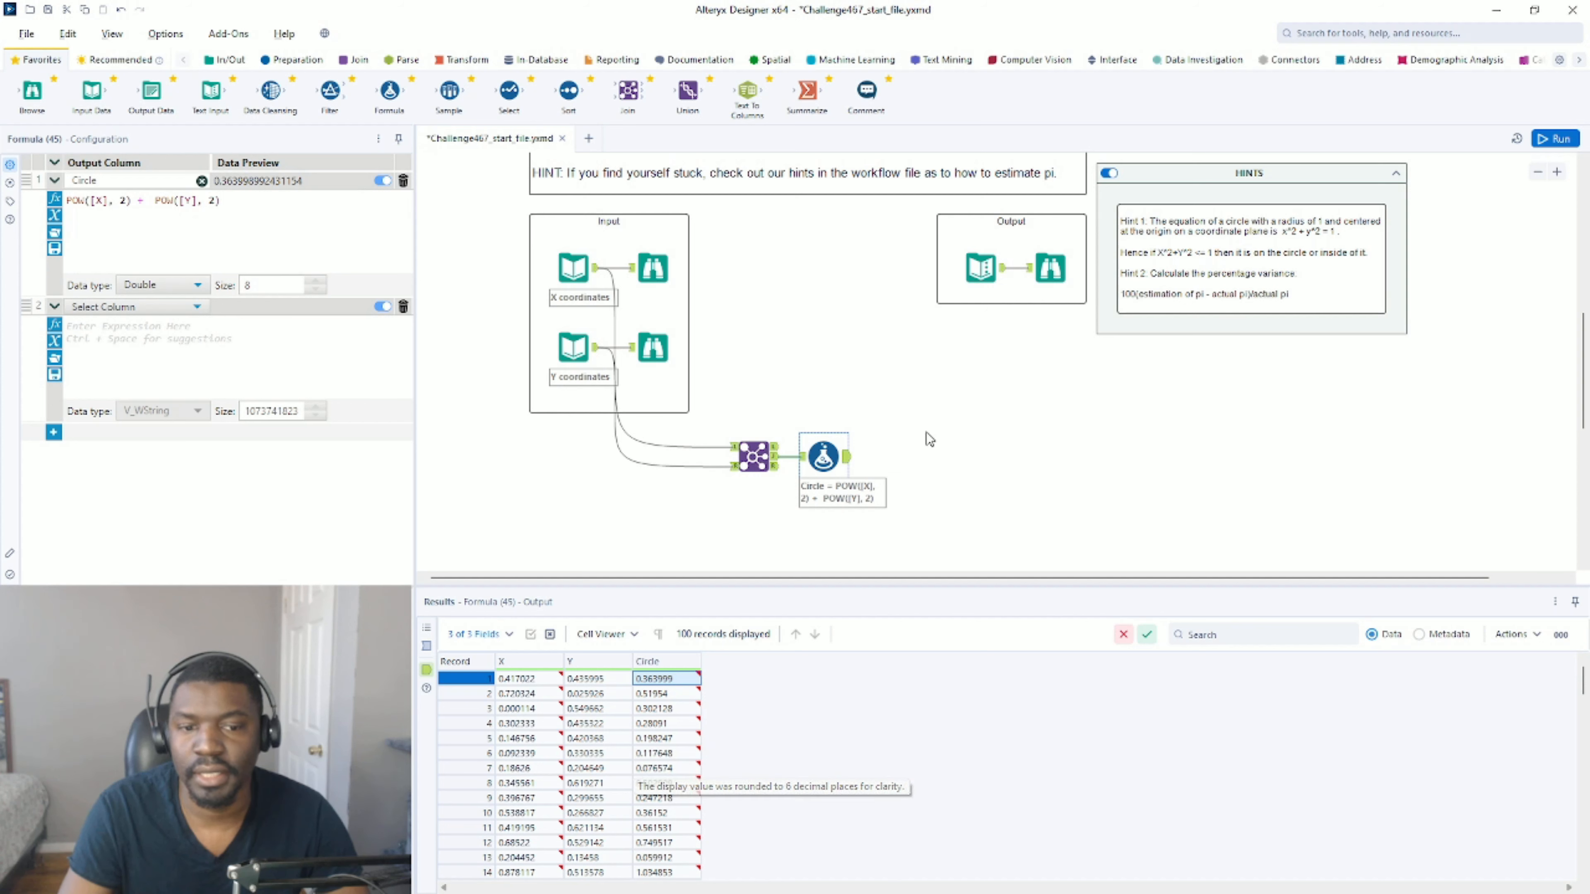
left_click(105, 307)
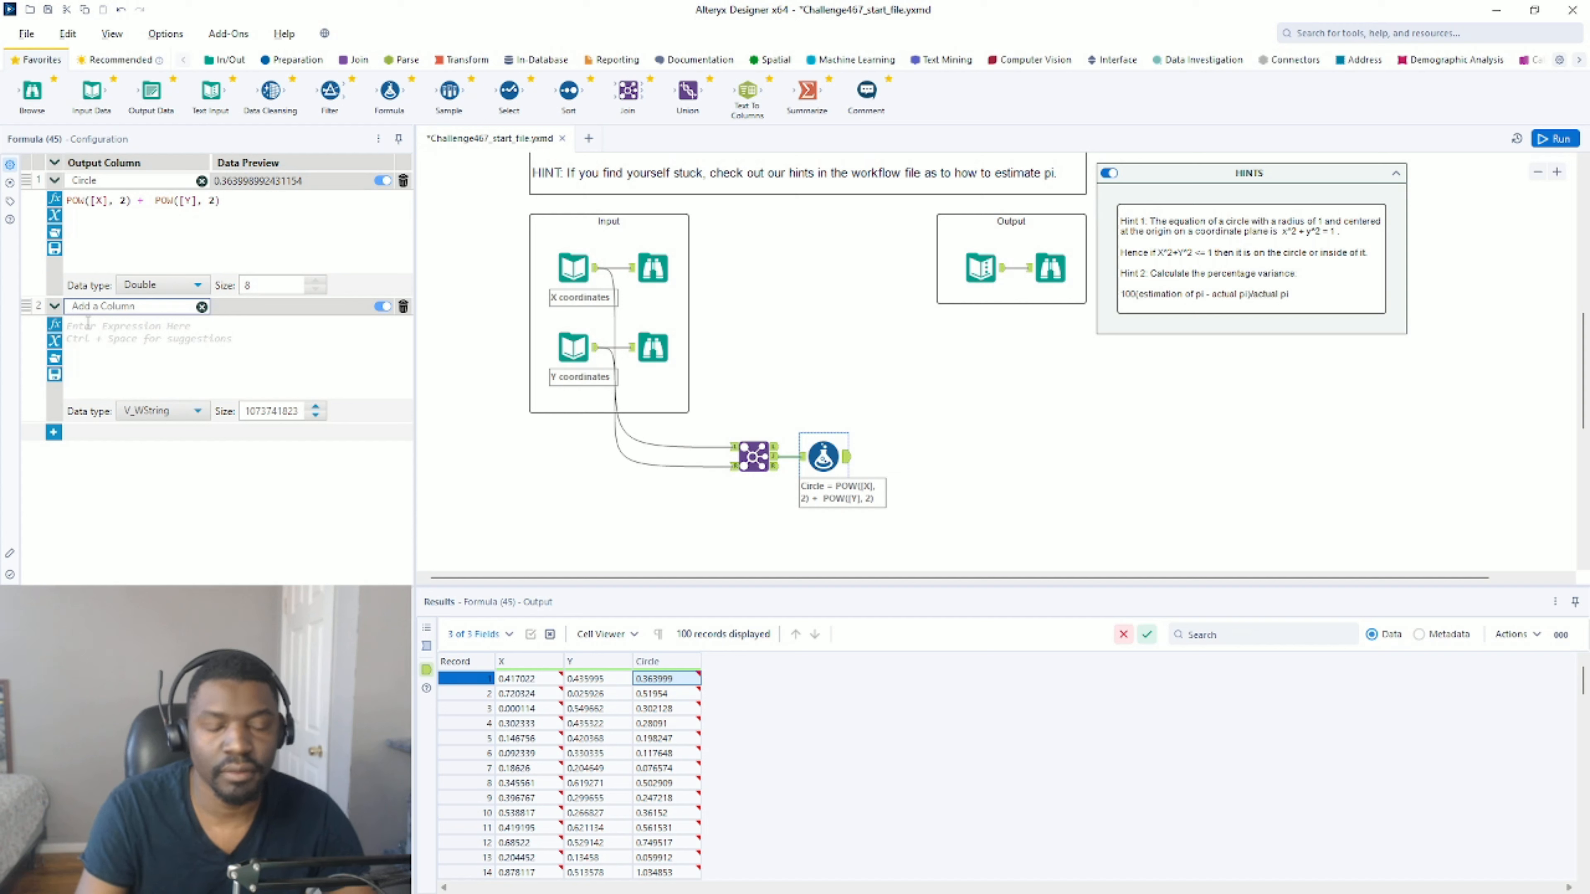
type("Inside/O")
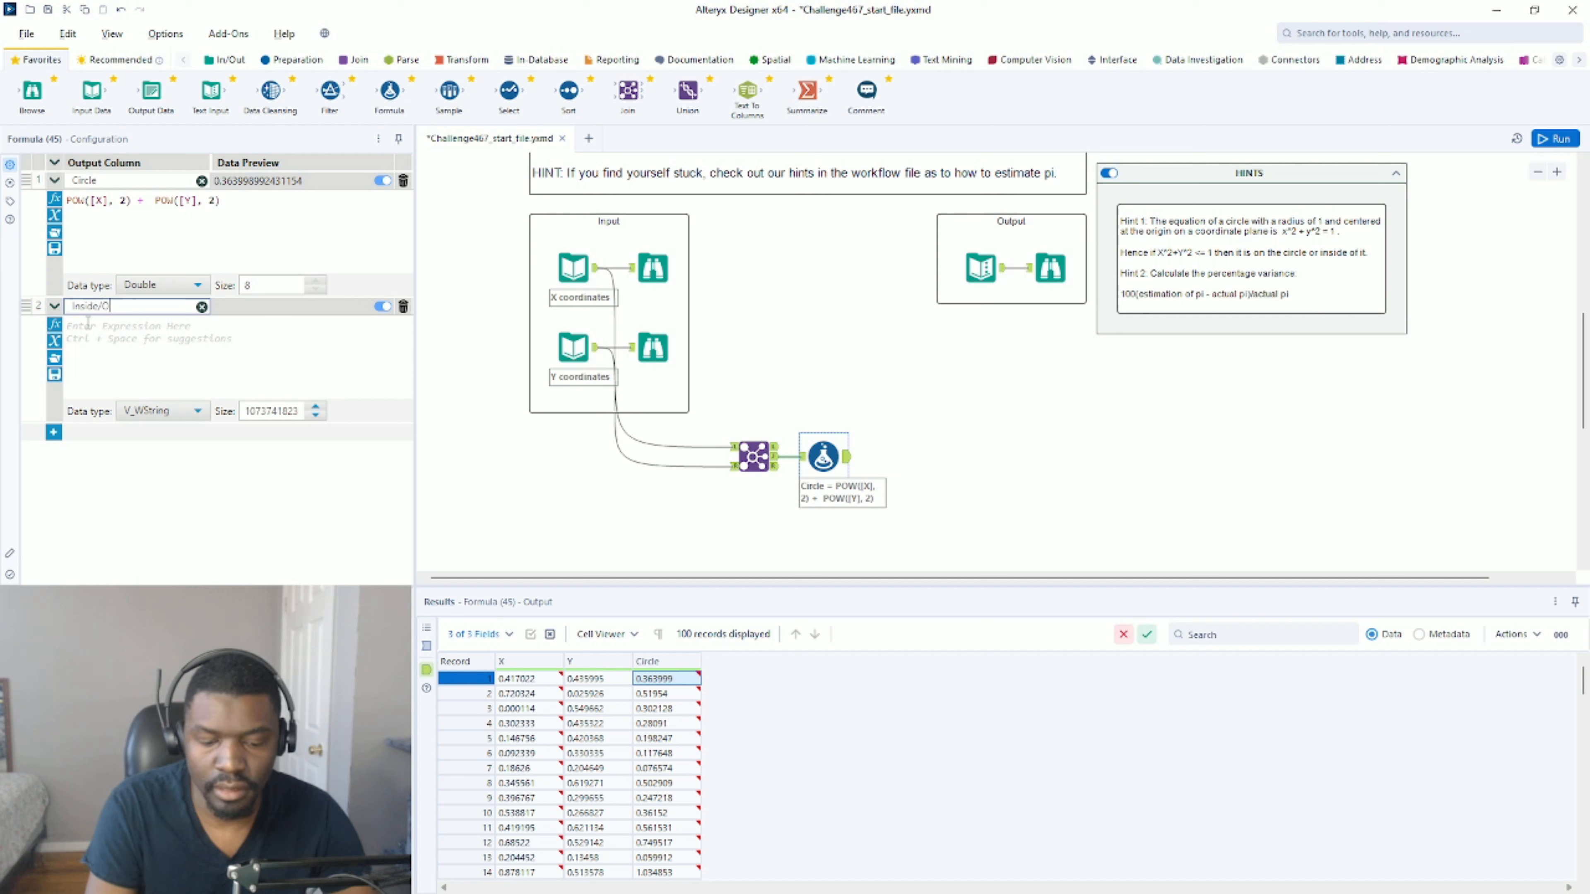
type("utside")
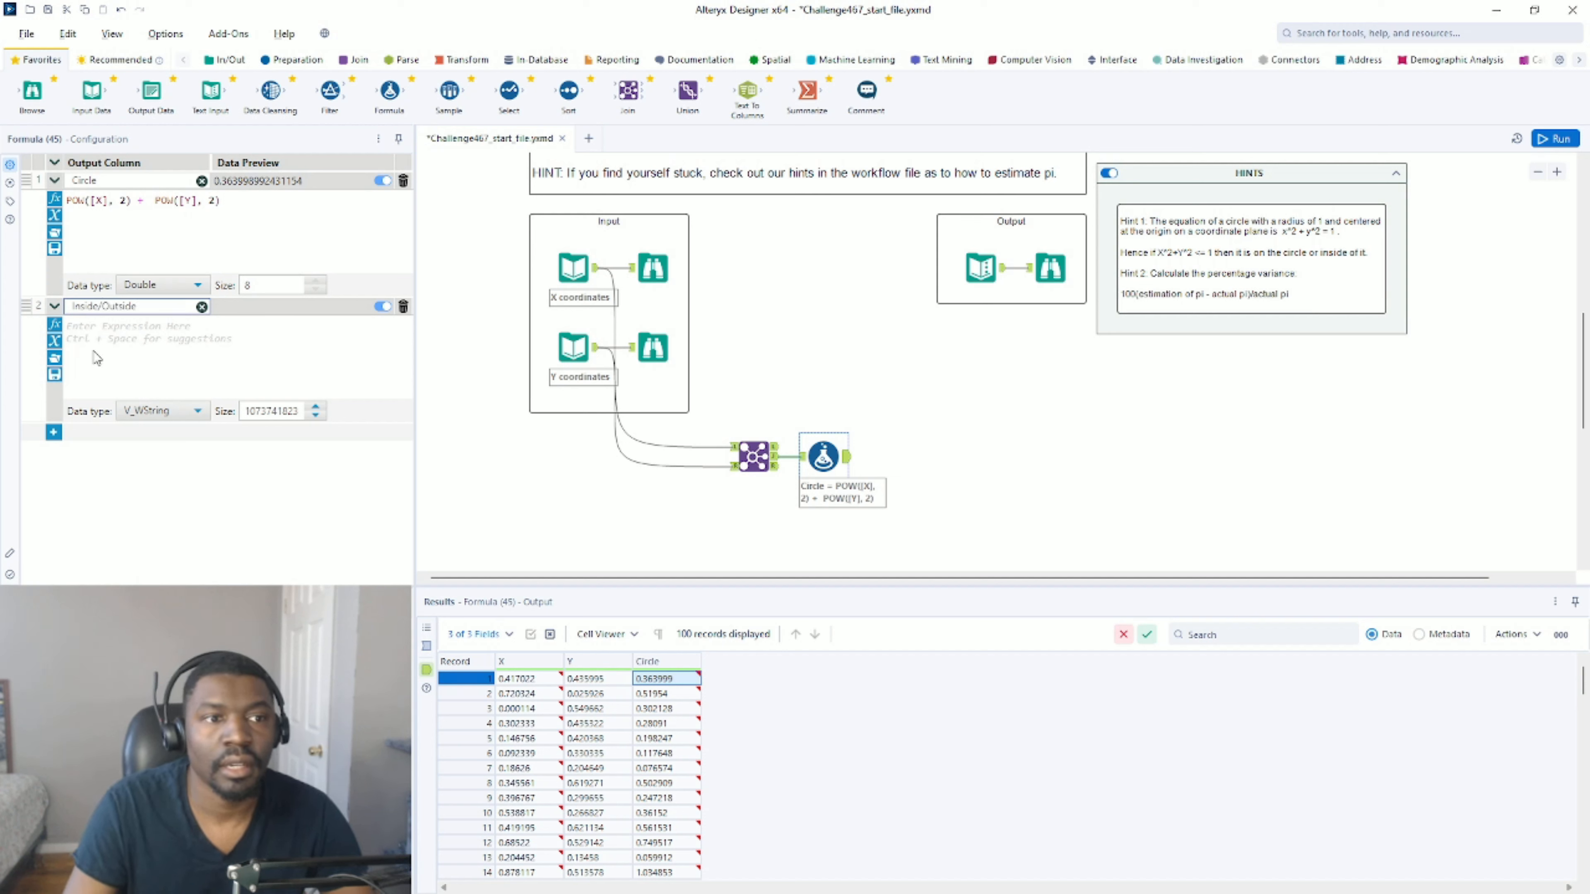
Set the Inside/Outside expression to if [Circle] <= 1 then 1 else 0 endif, with data type Int64.
left_click(97, 353)
type("if")
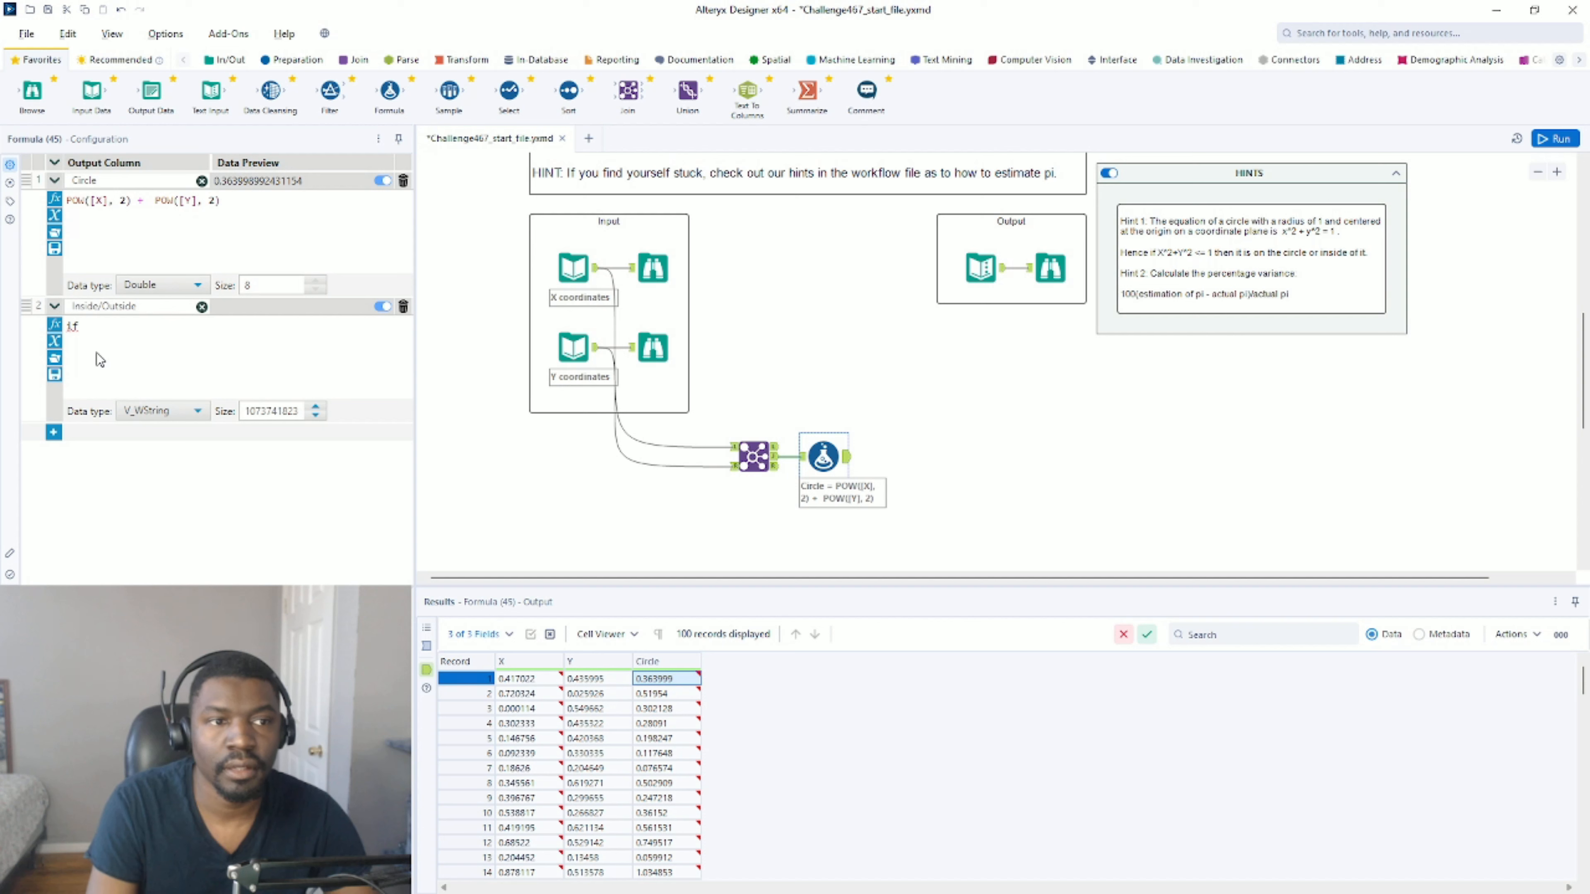
type(" [Circle]")
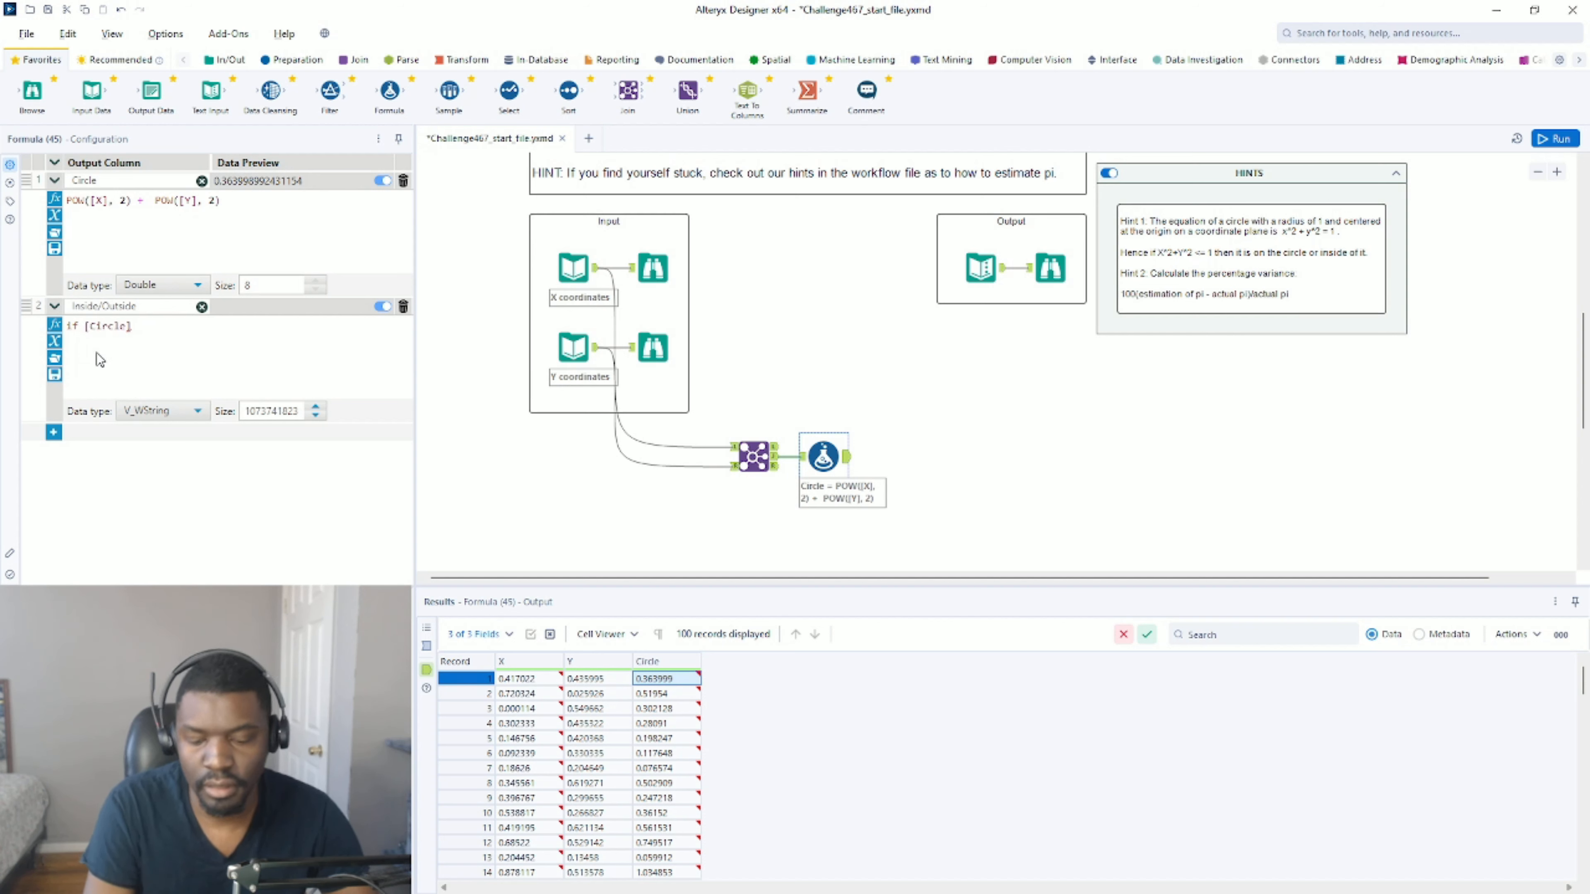
type(" <= 1 then")
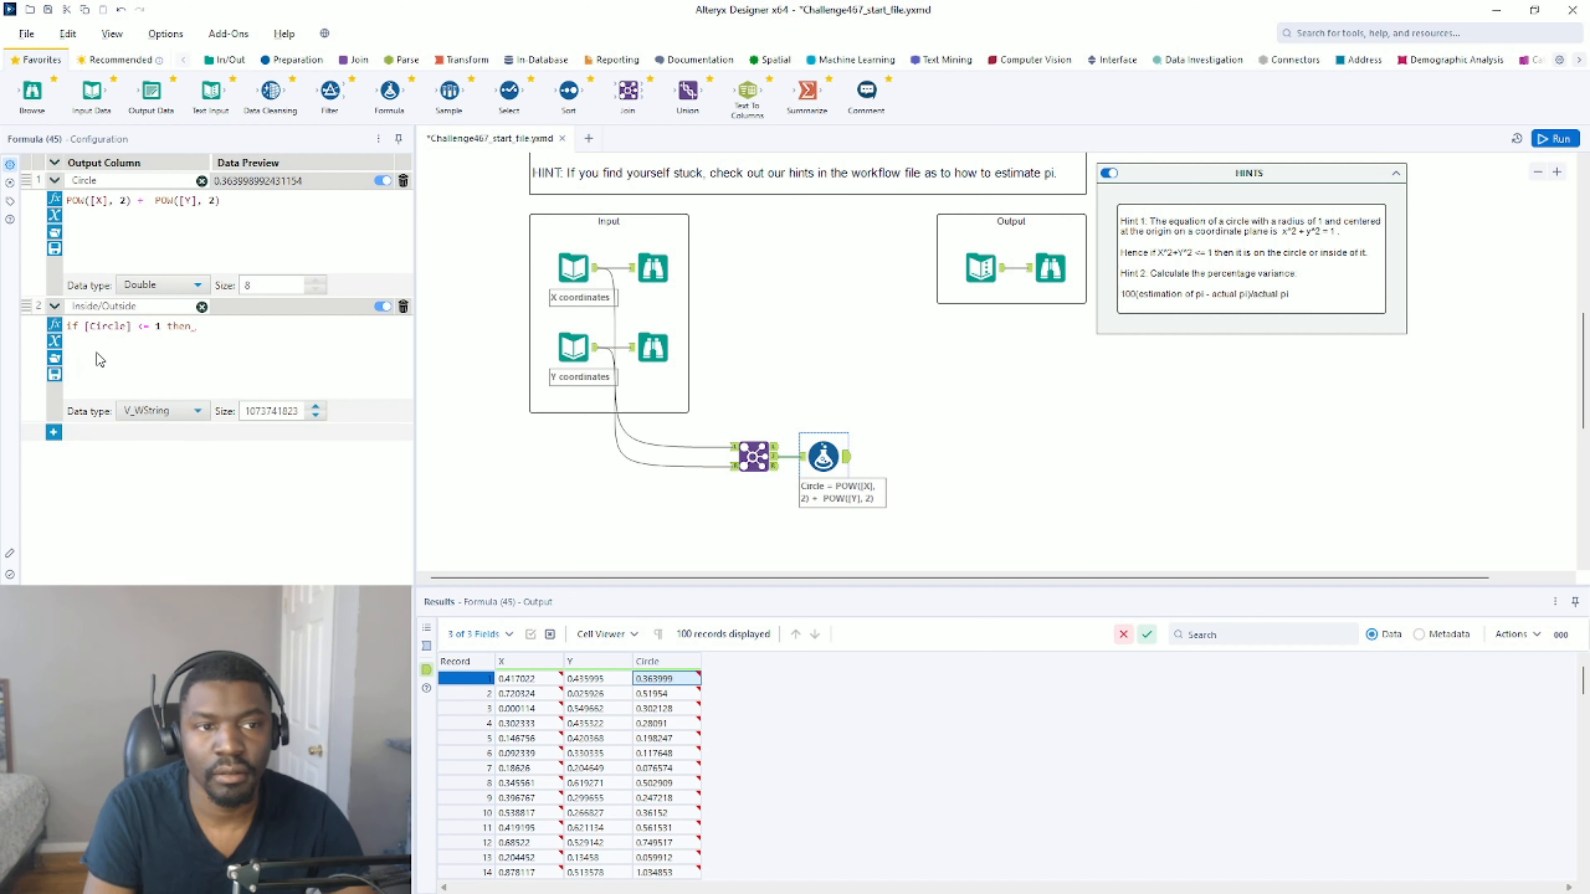
type(" 1 else")
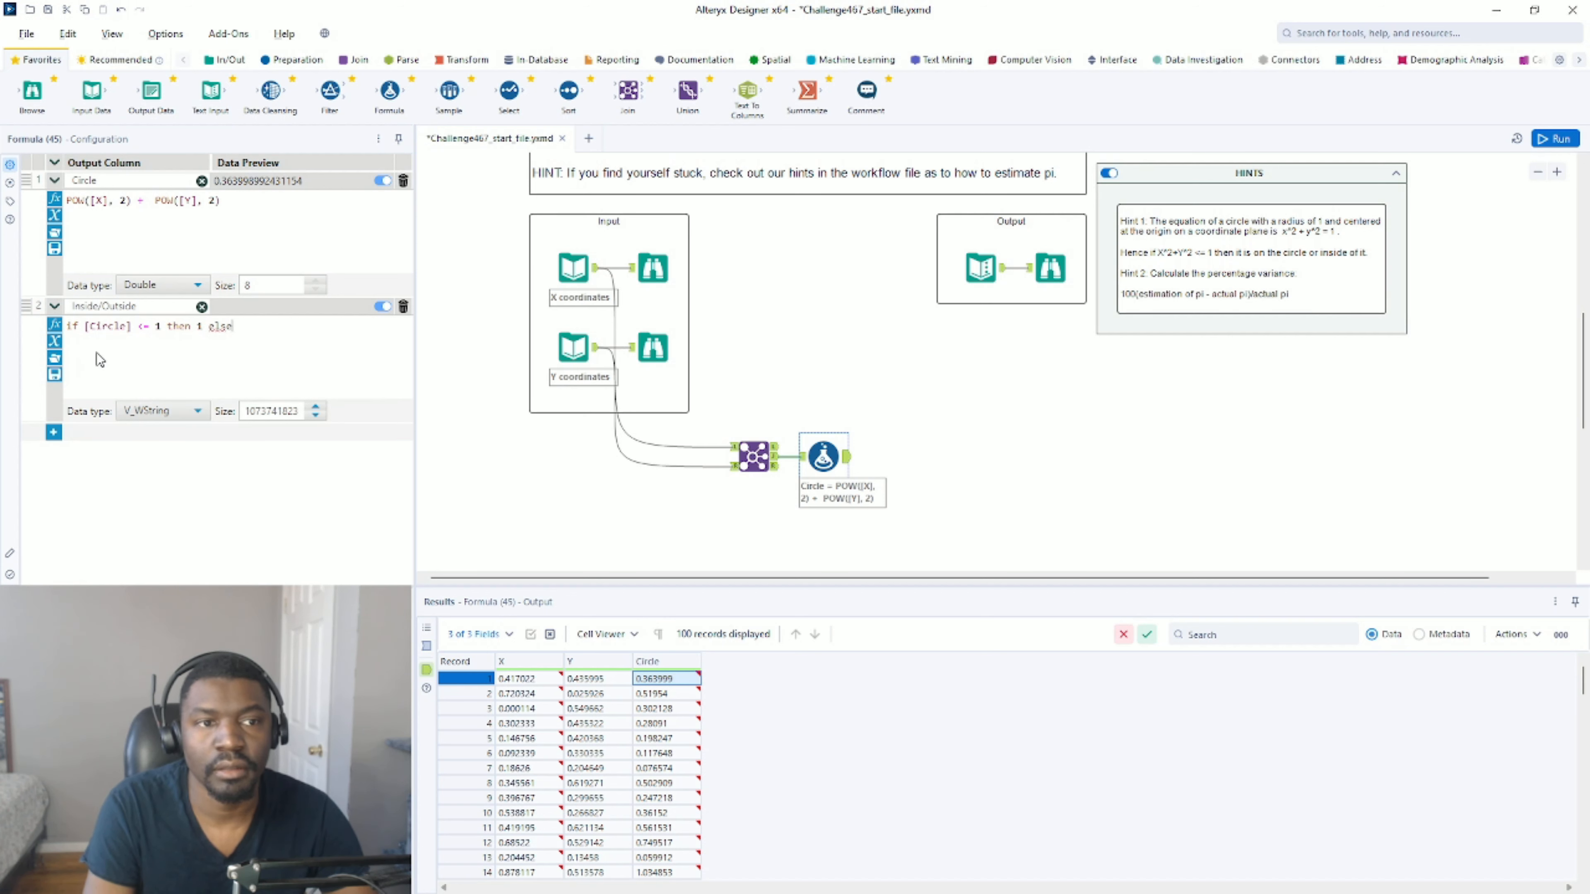
type(" 0")
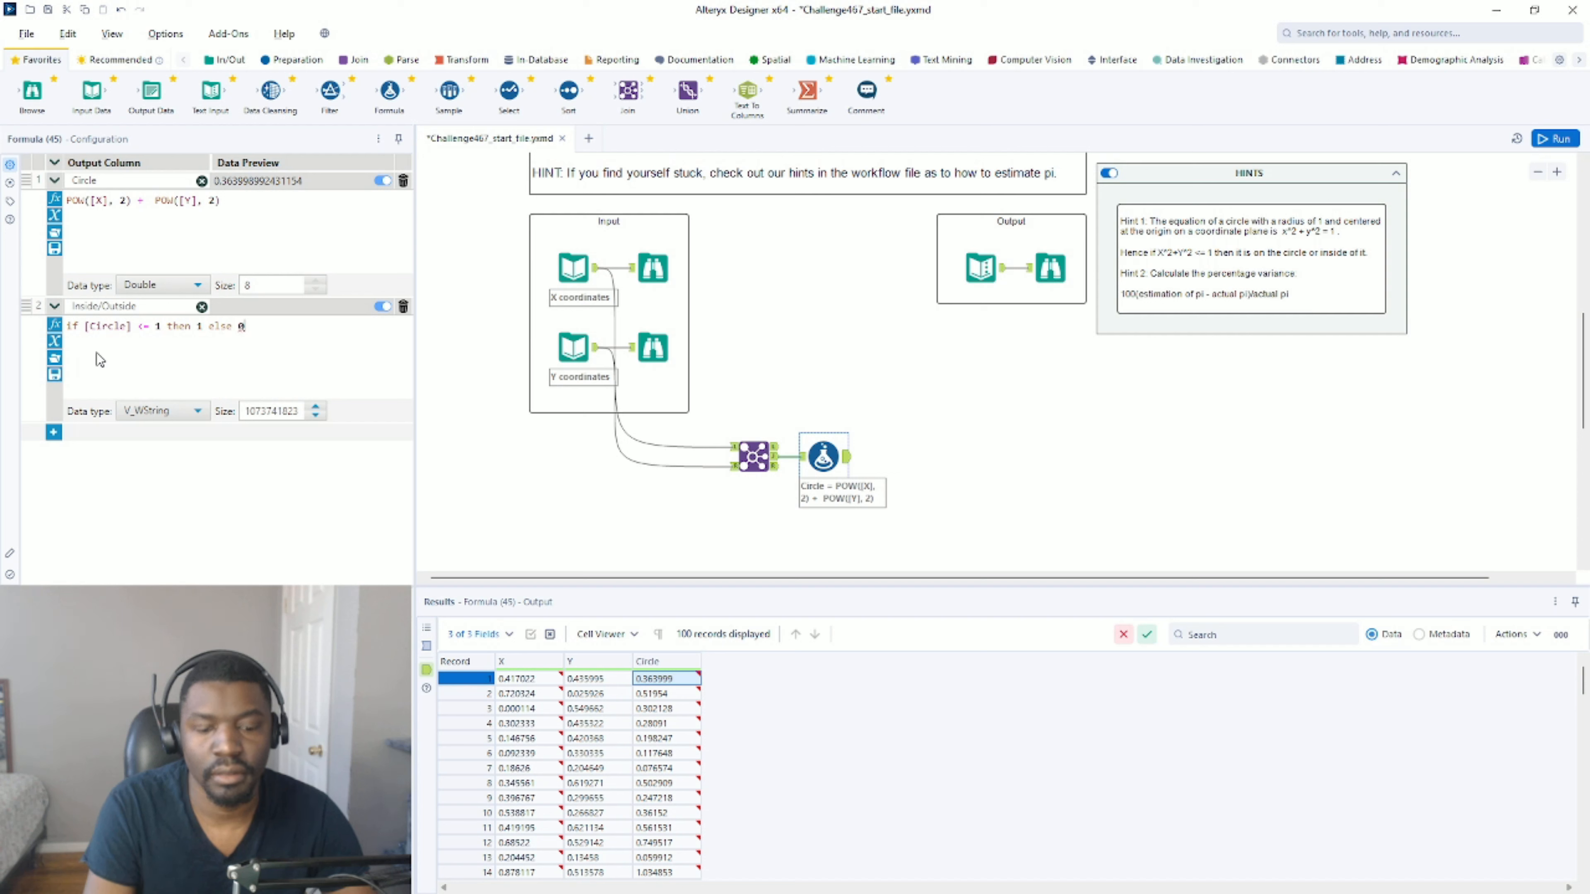
type(" endif")
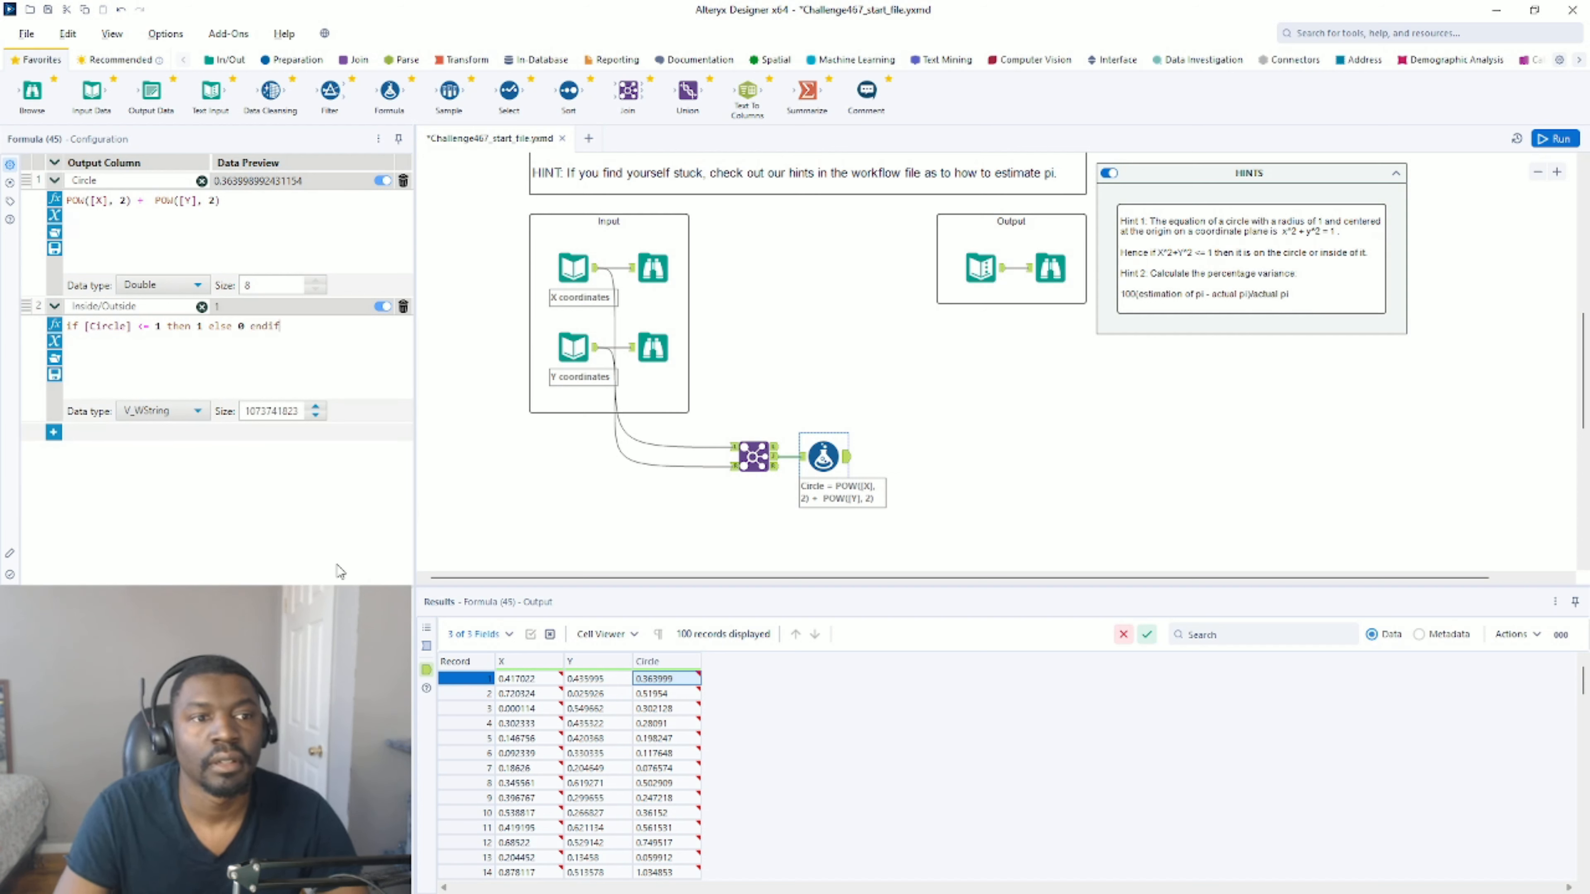
left_click(163, 411)
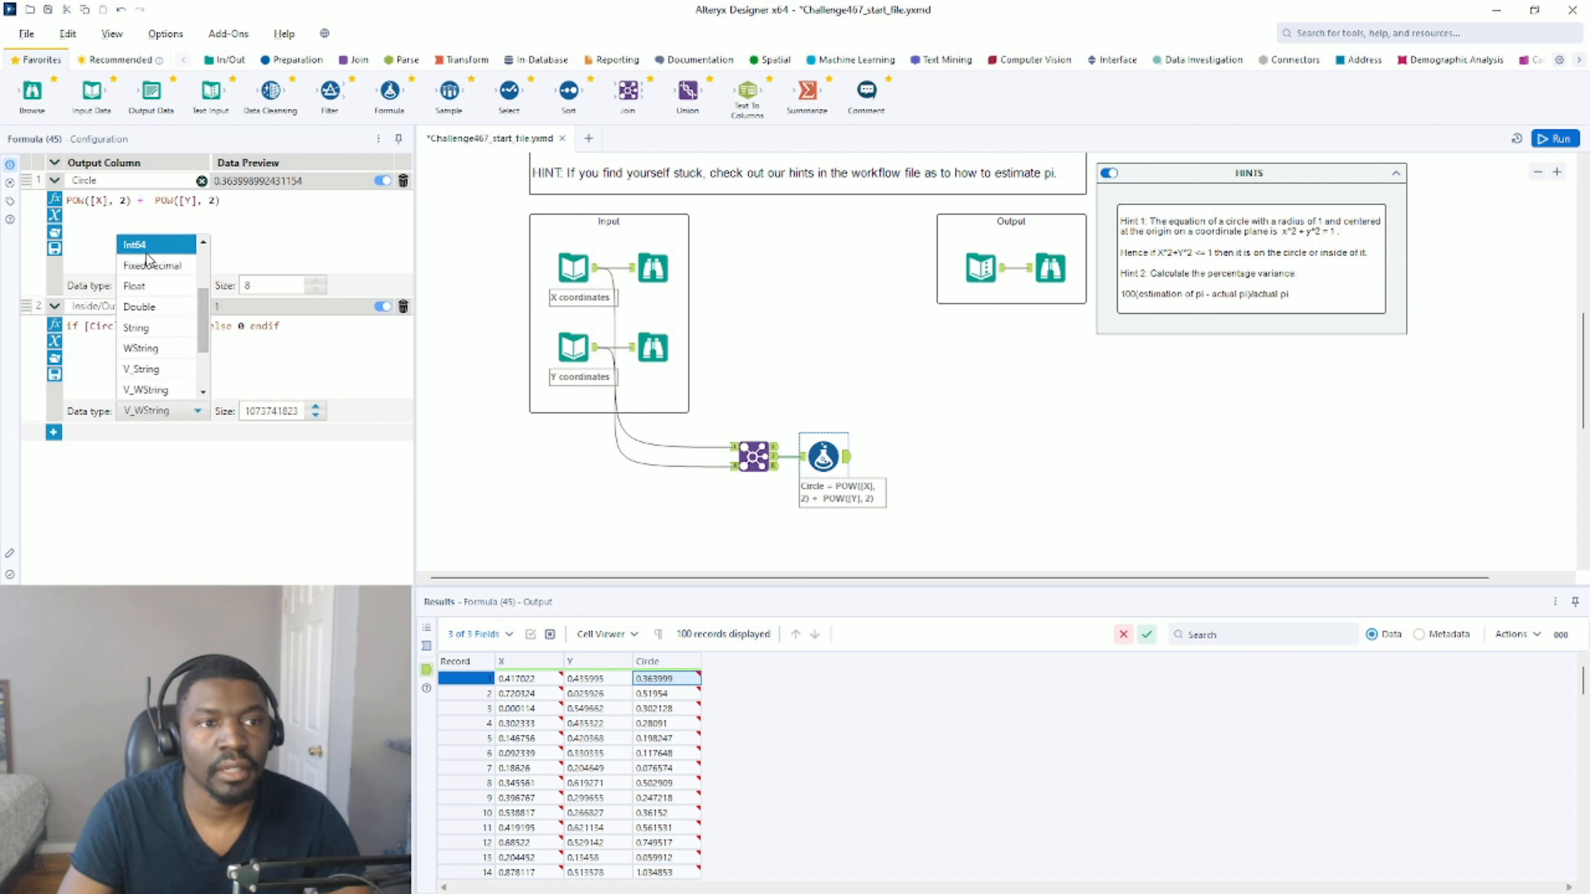
left_click(135, 244)
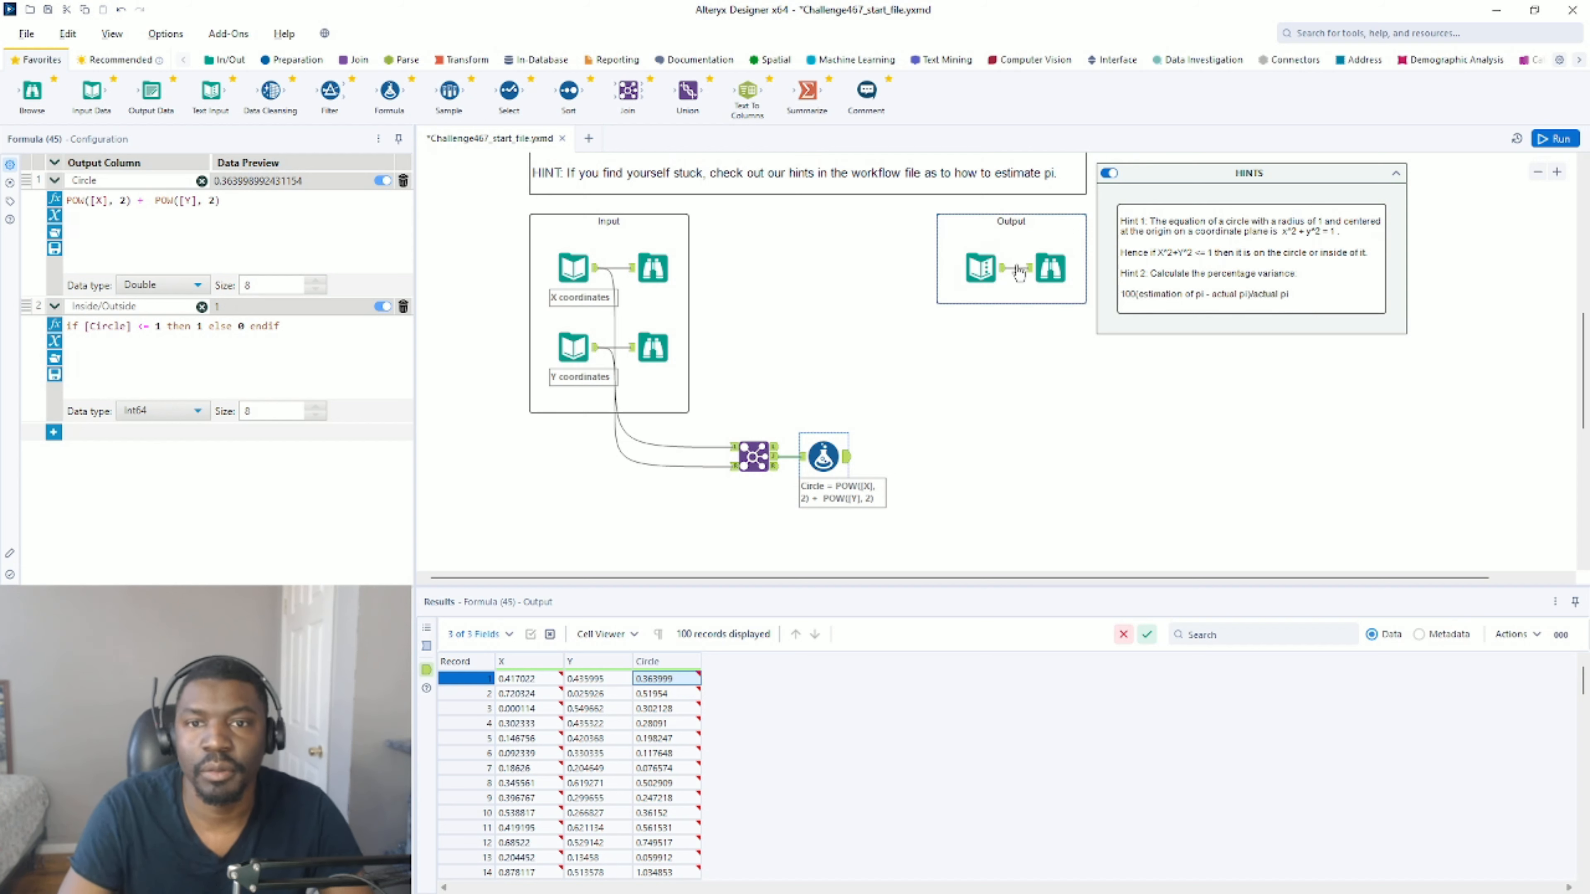
Check the expected output's fields and insert a Record ID tool between the Join and Formula tools, making room on the canvas.
left_click(1049, 265)
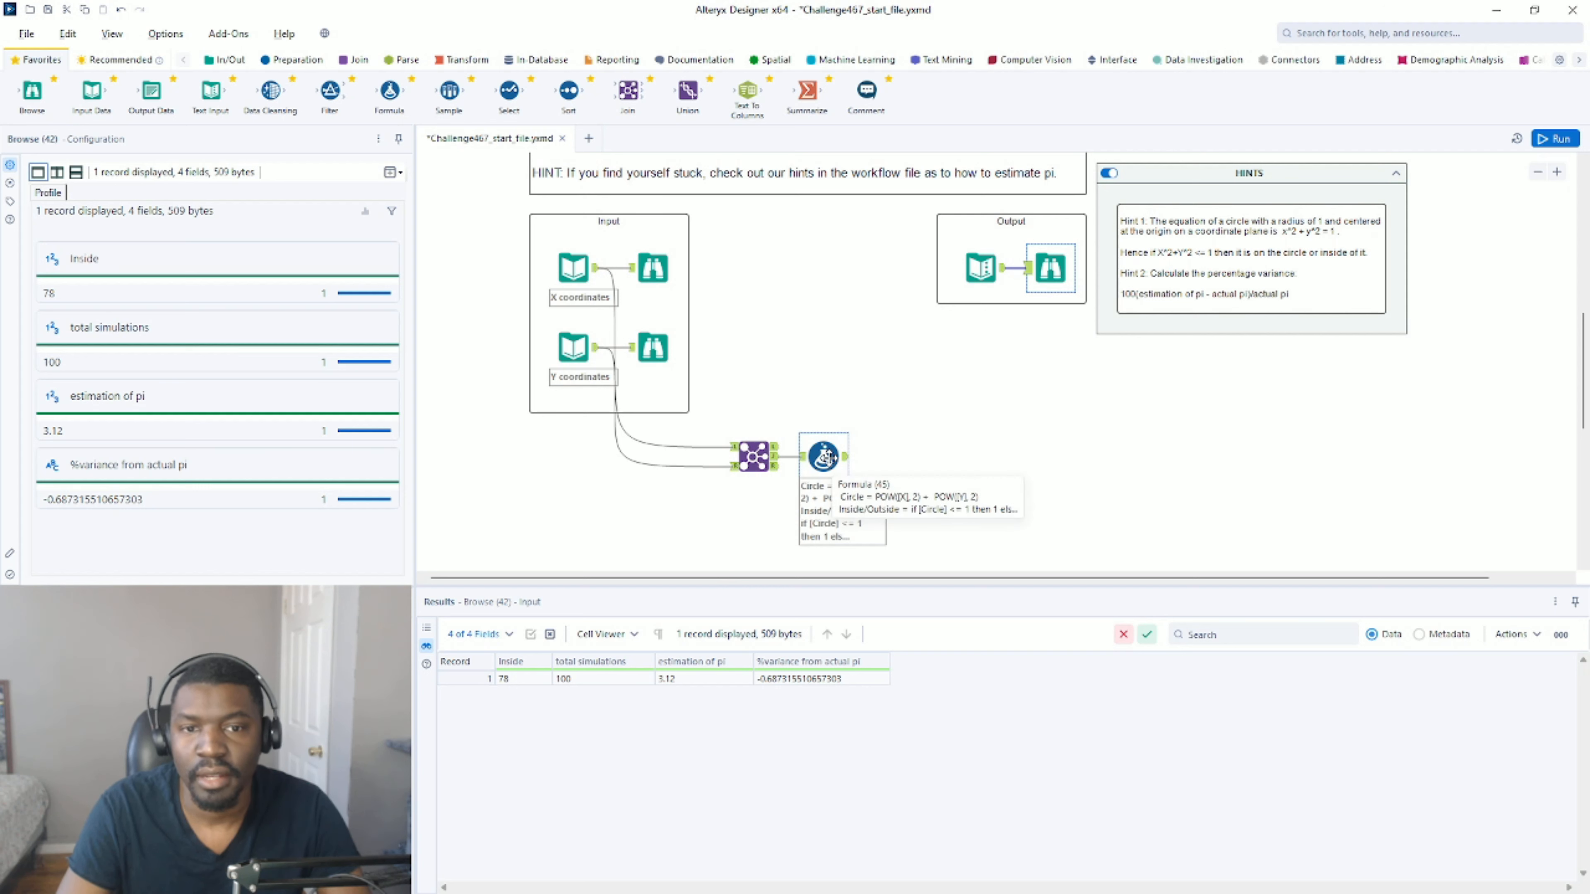
left_click_drag(823, 455, 862, 456)
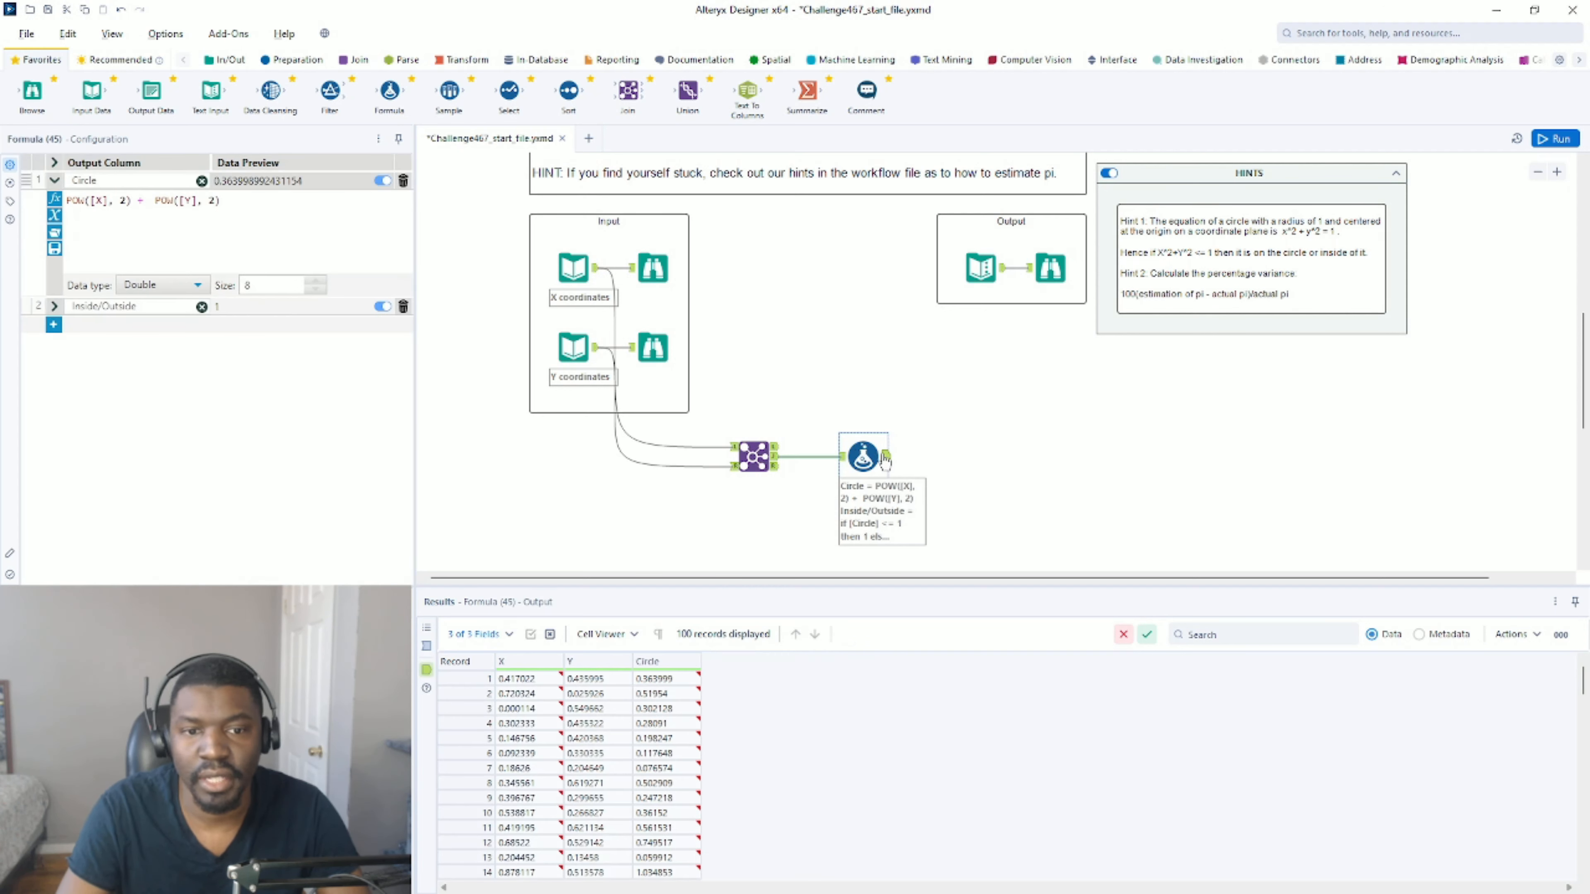
left_click(1034, 276)
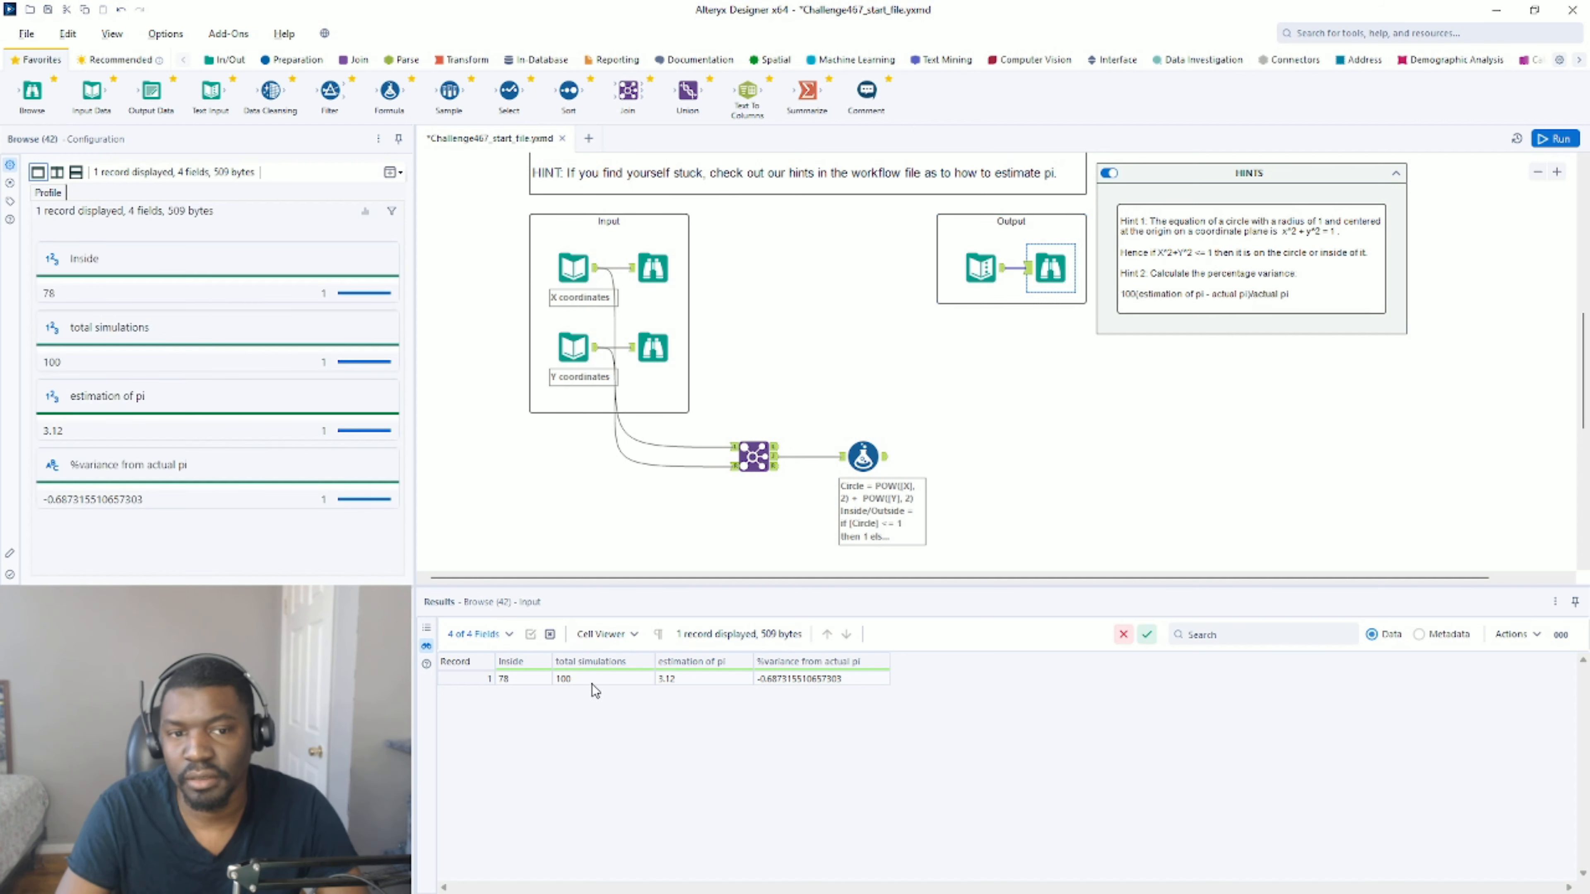
left_click(290, 61)
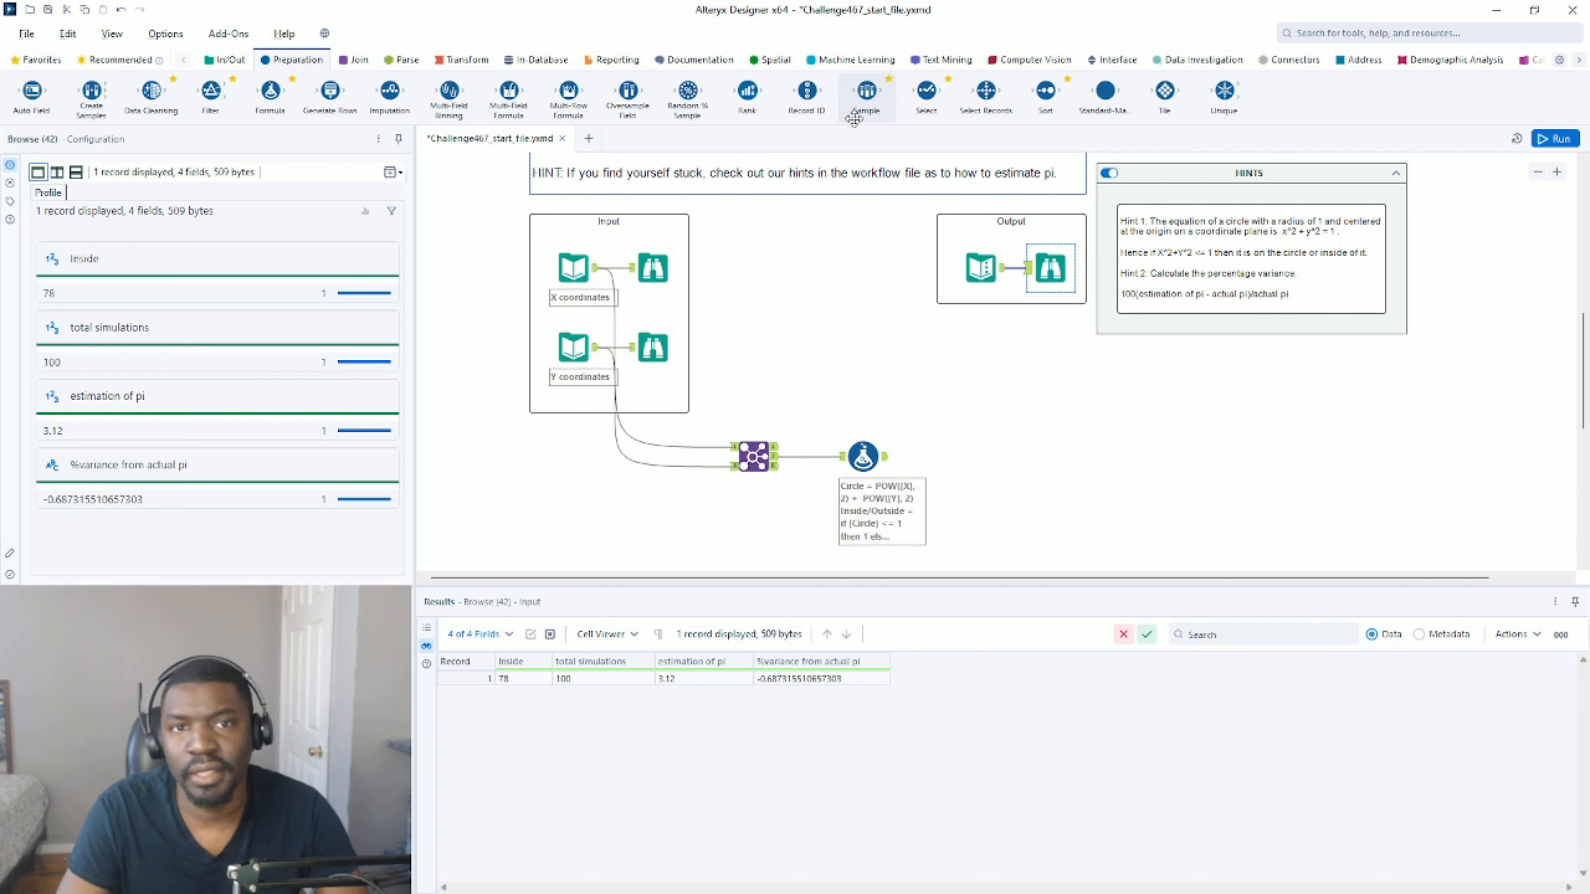
left_click_drag(807, 93, 832, 456)
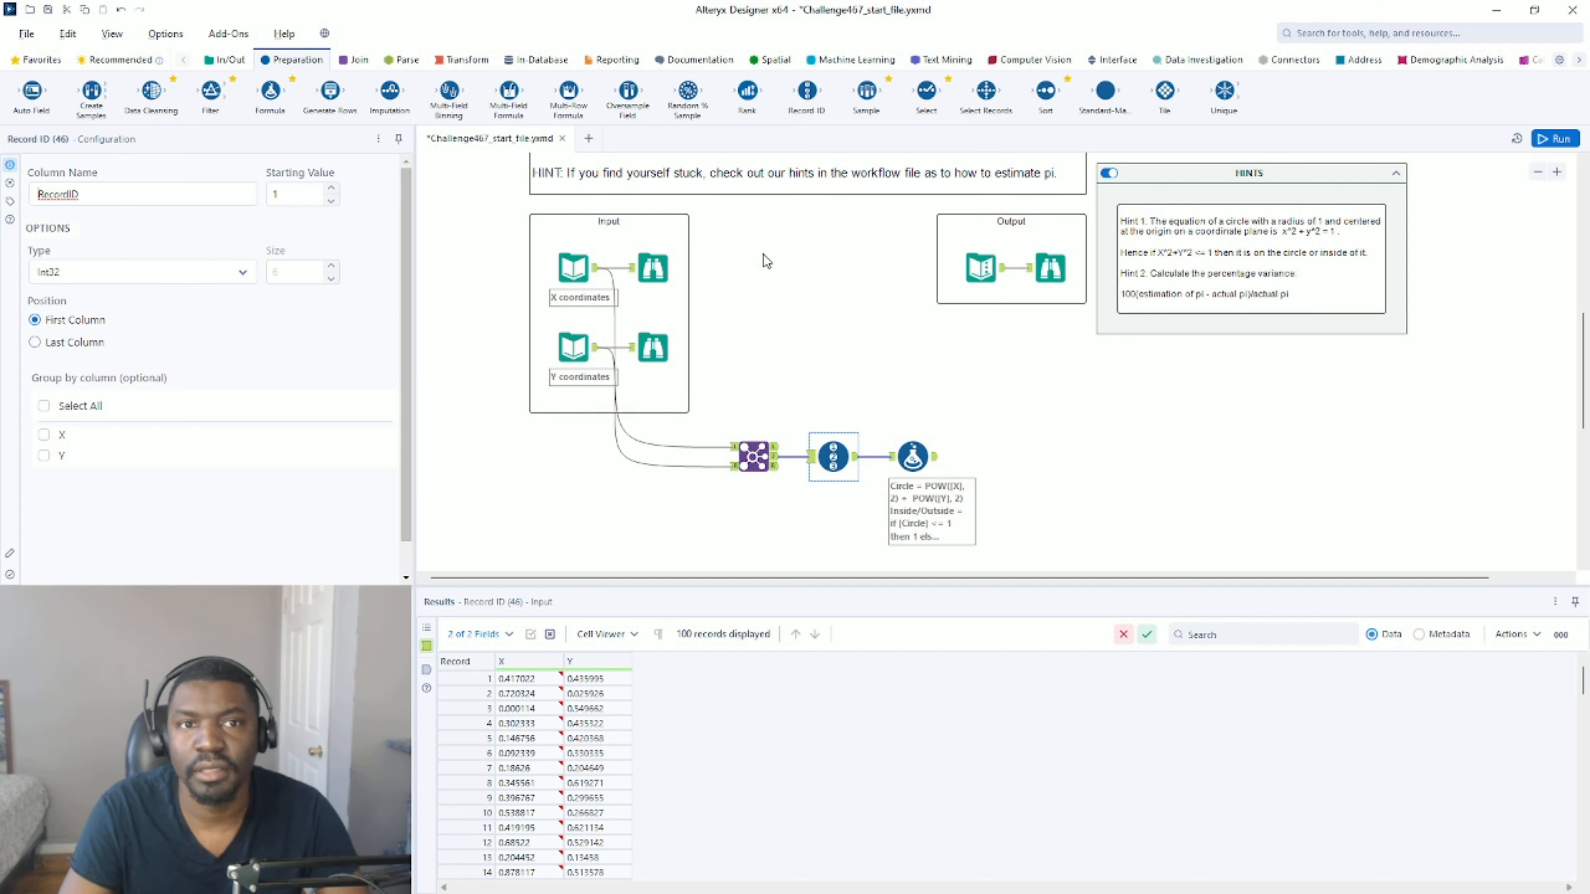
Attach a Summarize tool to the Formula tool and sum Inside/Outside into an output field named Inside.
left_click(462, 59)
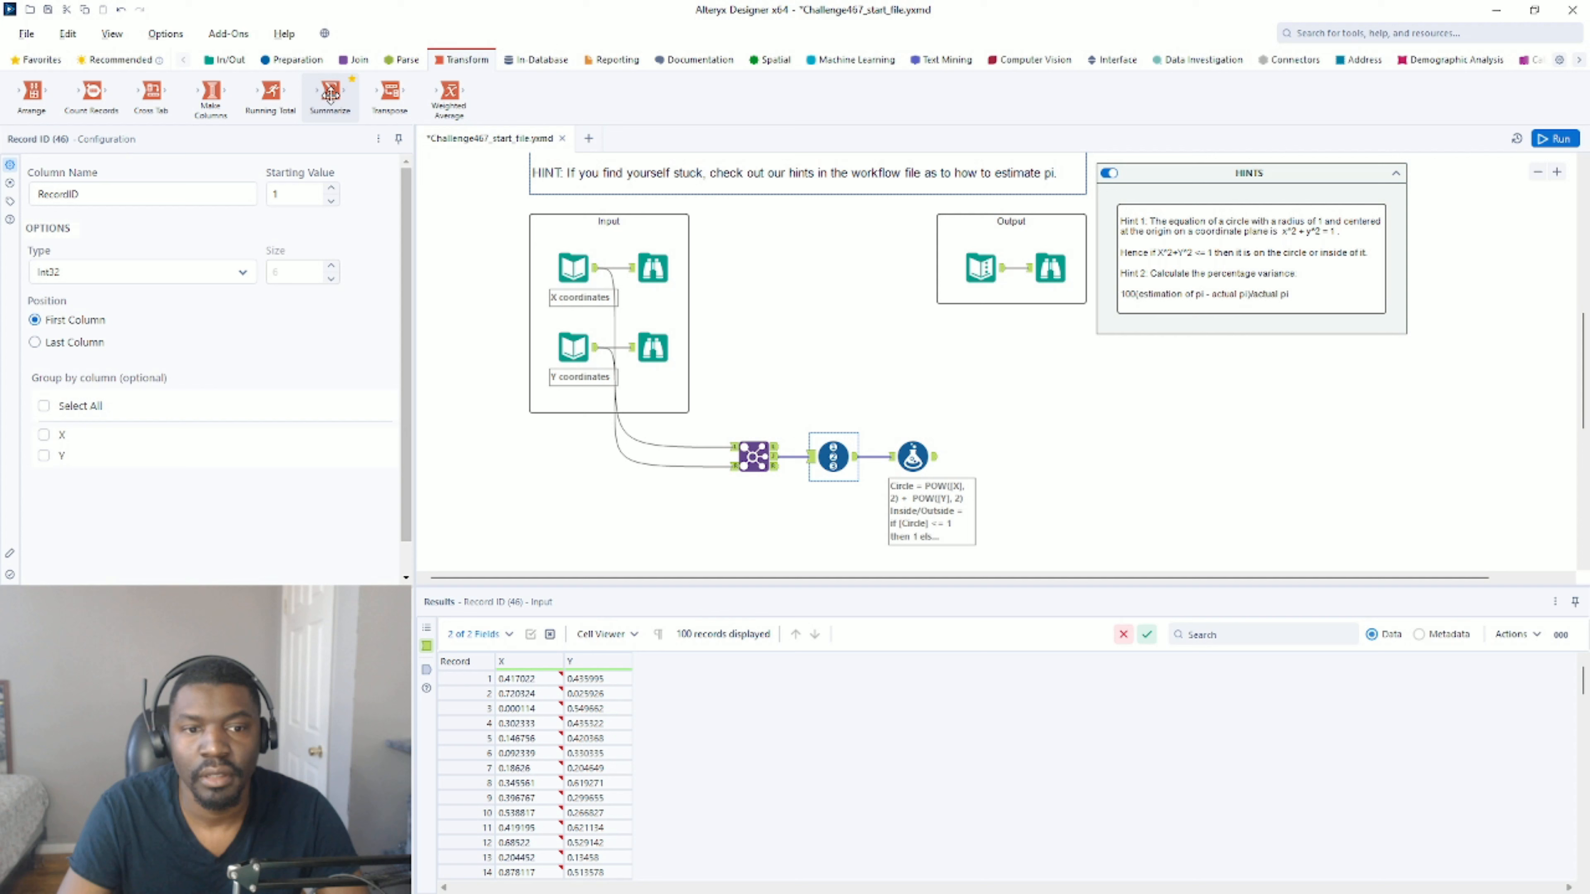
left_click_drag(330, 94, 1019, 460)
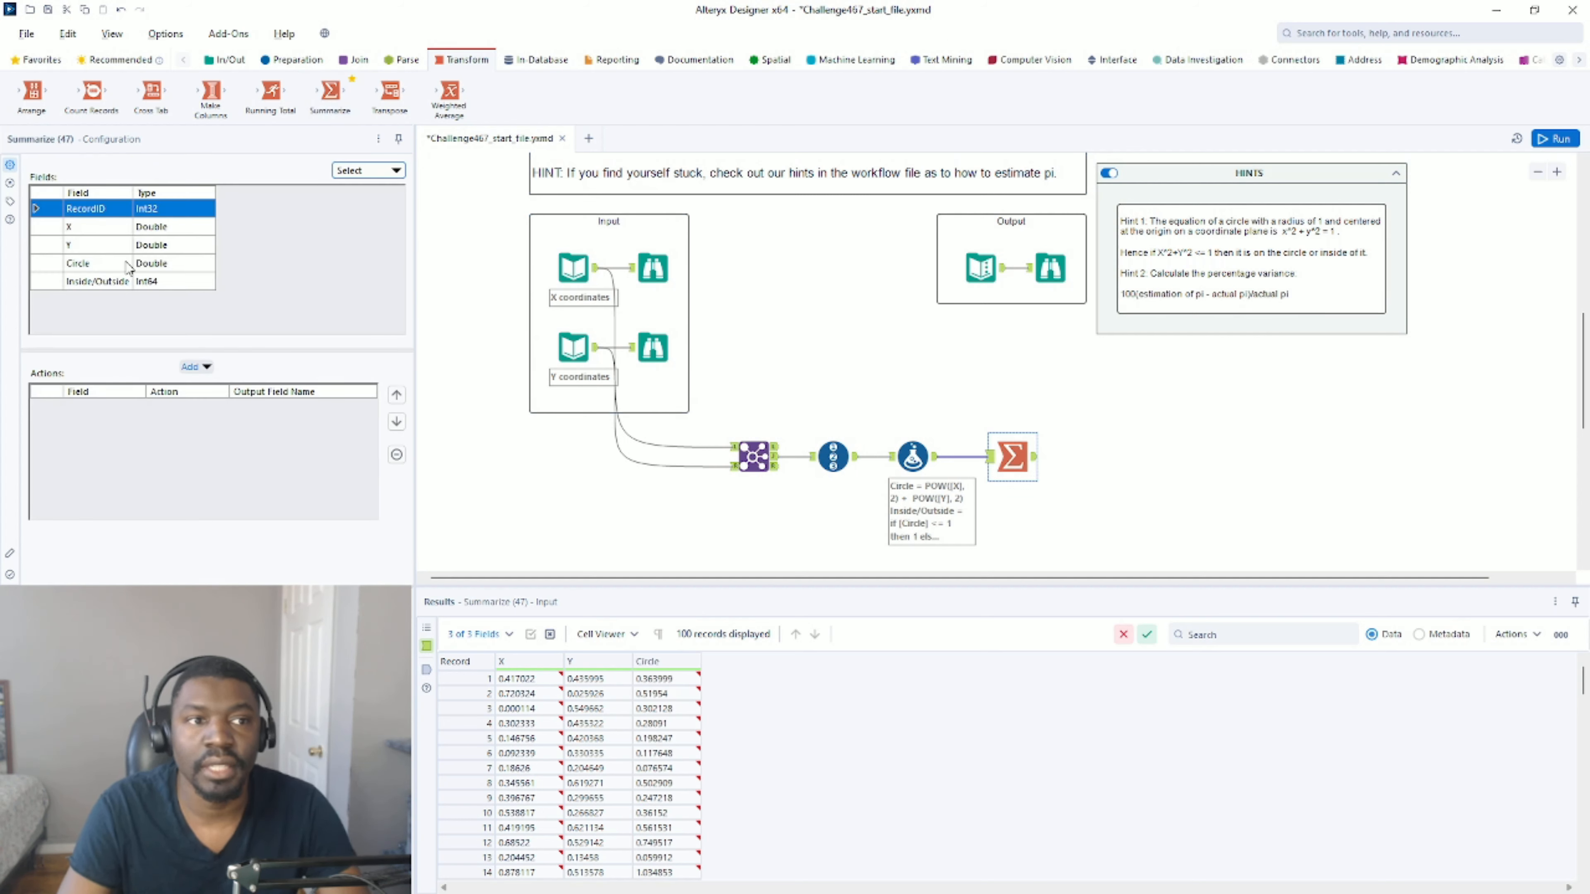
left_click(130, 284)
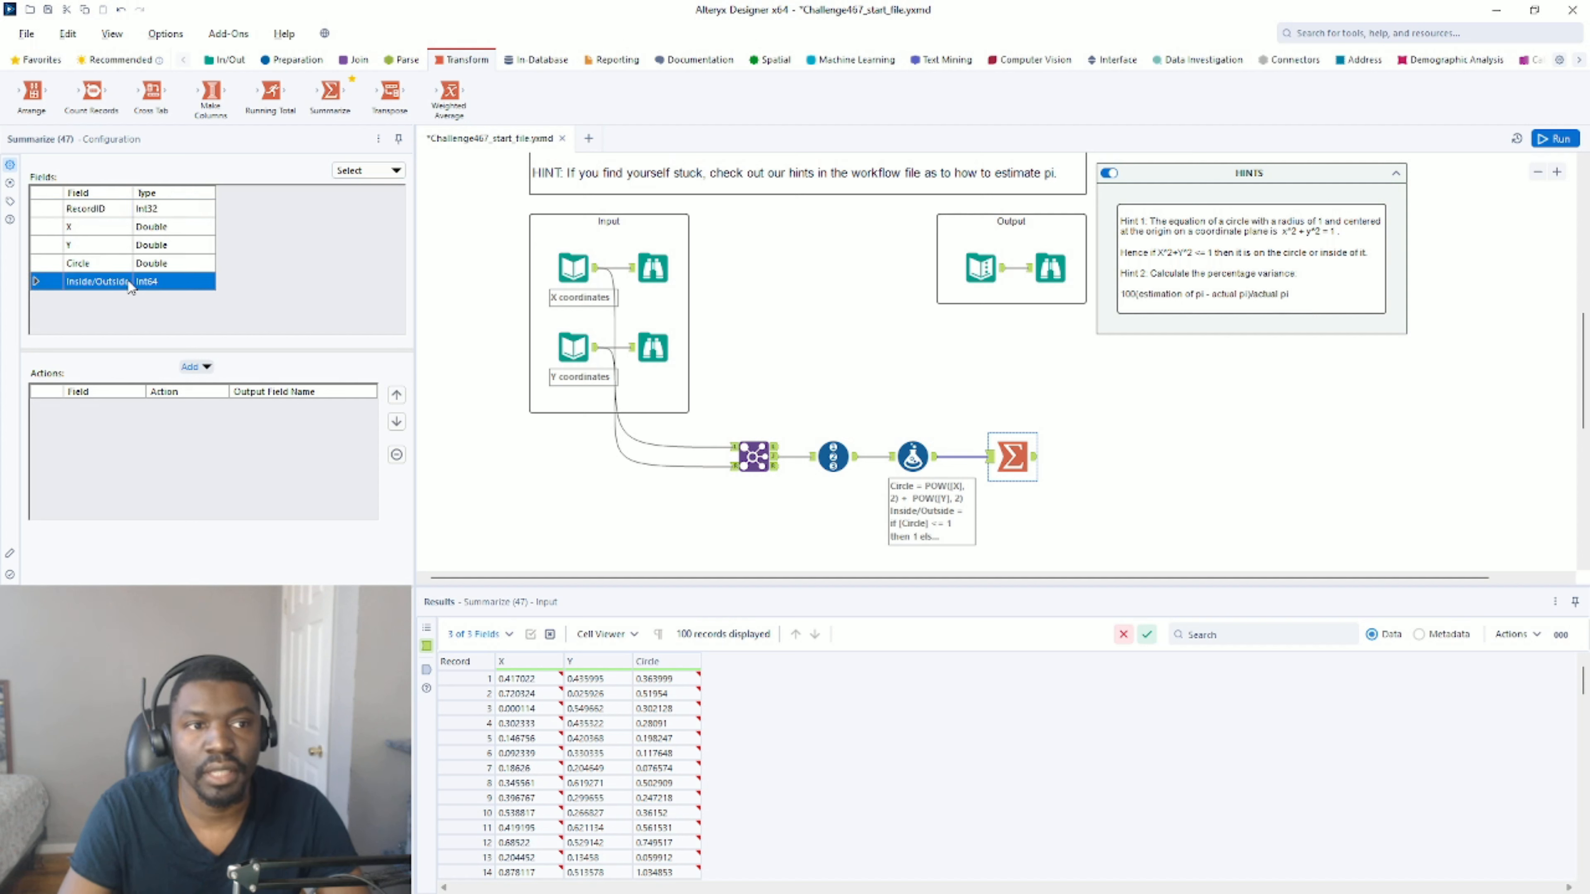
left_click(195, 366)
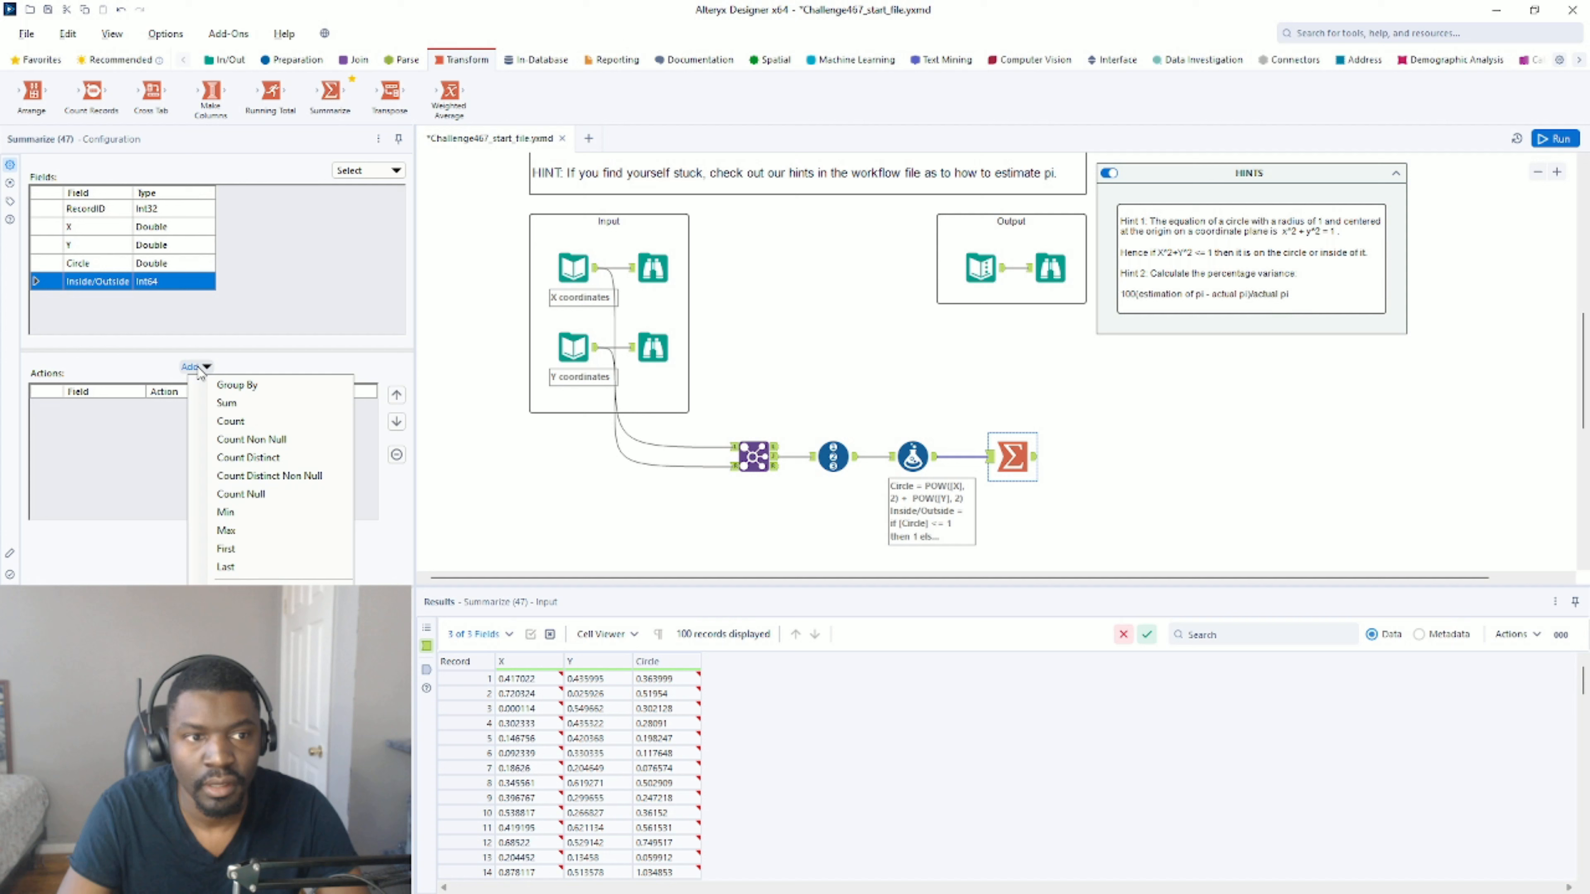
left_click(226, 402)
left_click(218, 407)
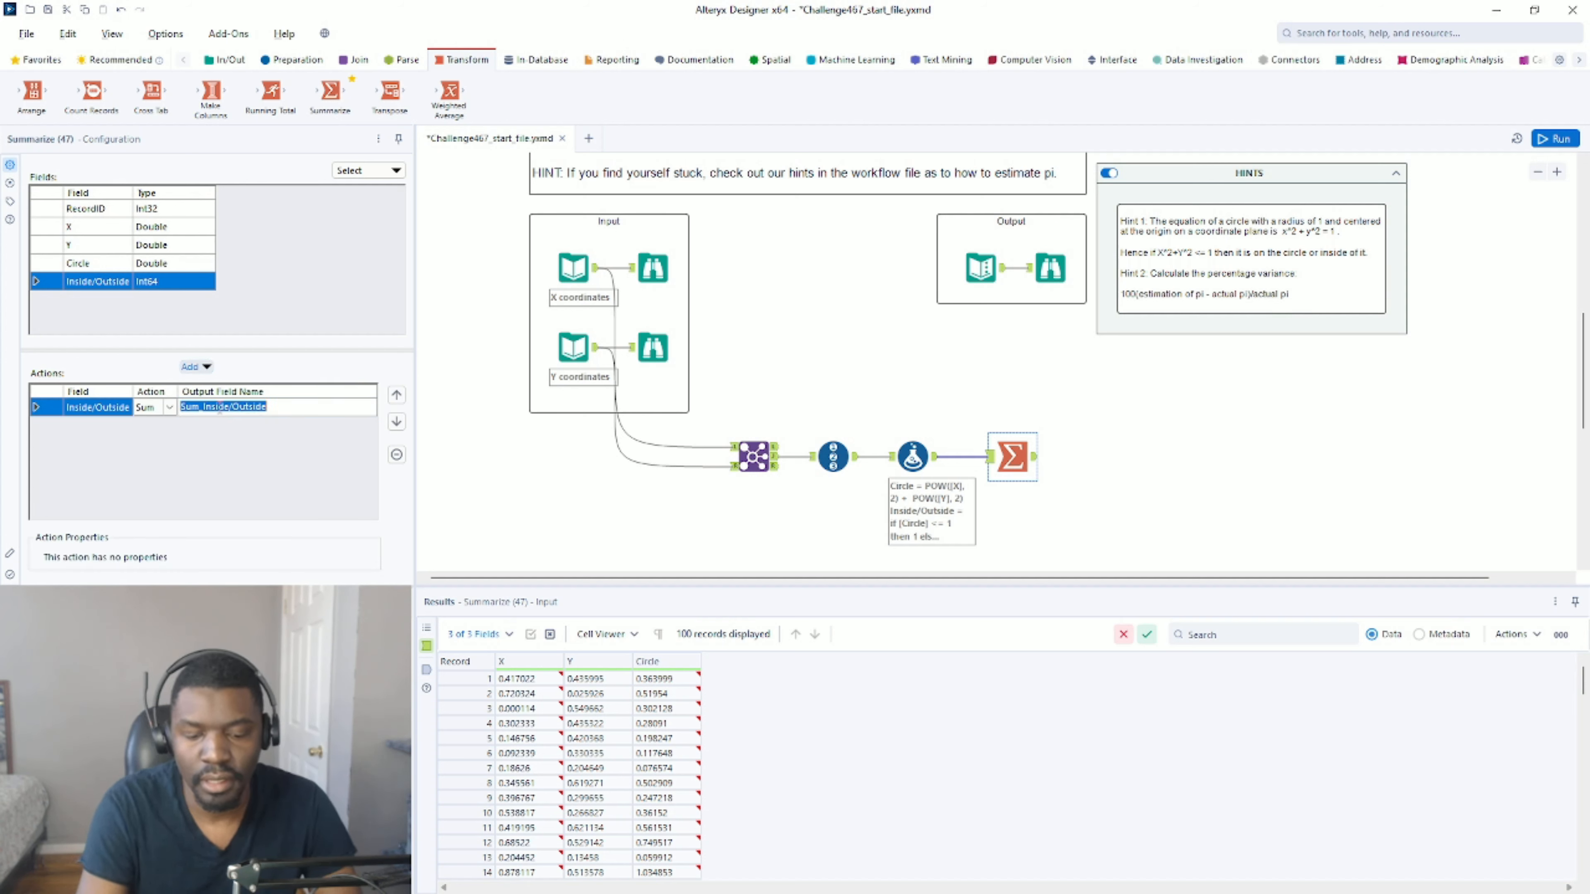
type("Inside")
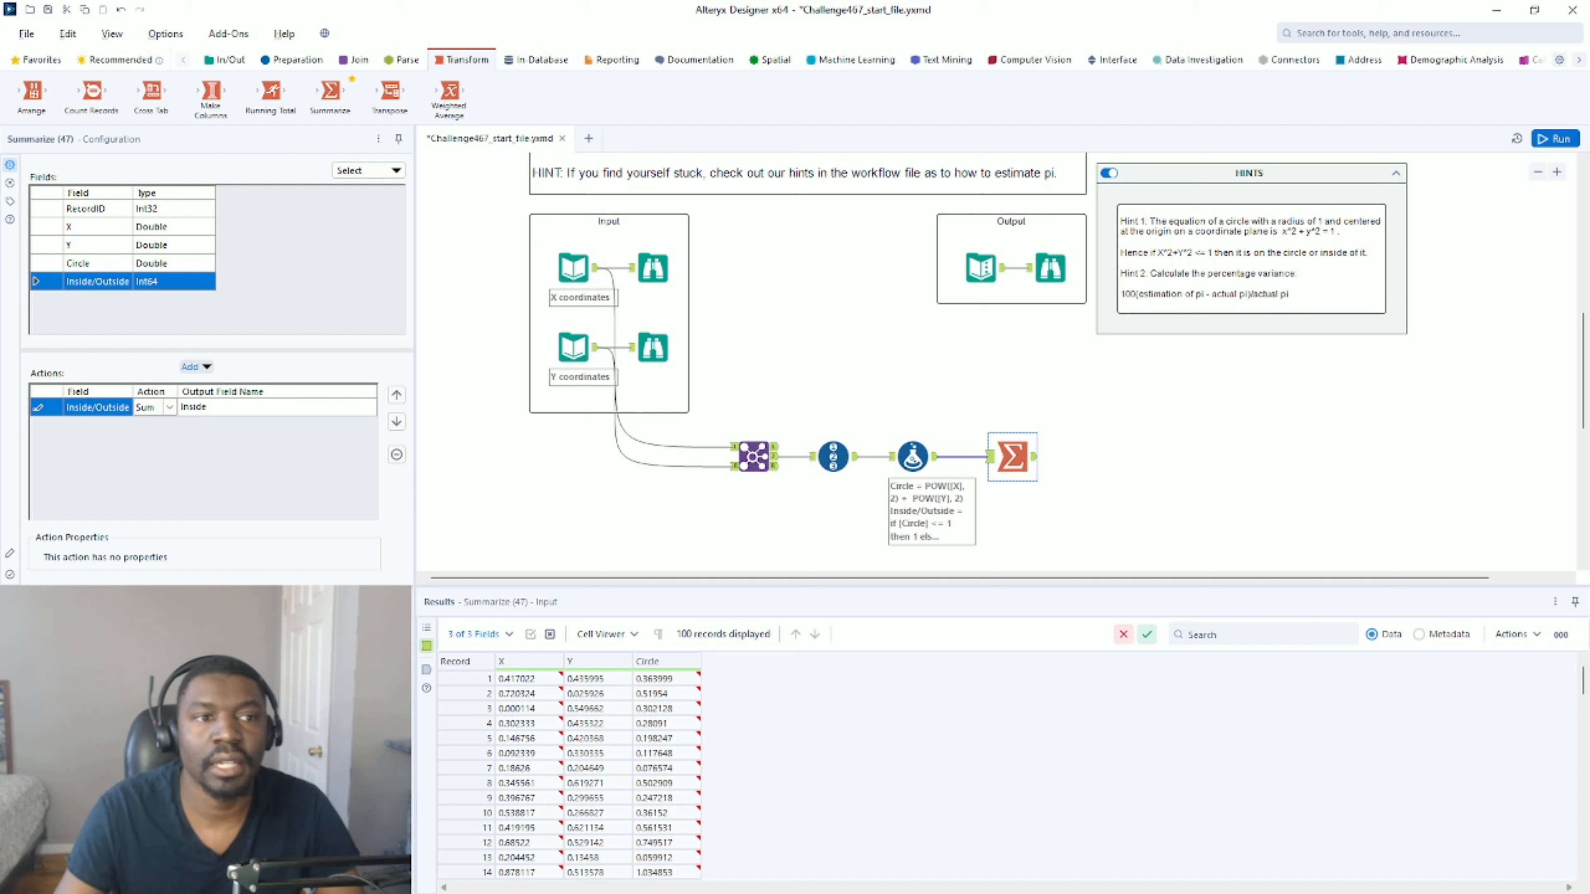
Add a Max action on RecordID to the Summarize tool and name its output field total simulations.
left_click(1046, 270)
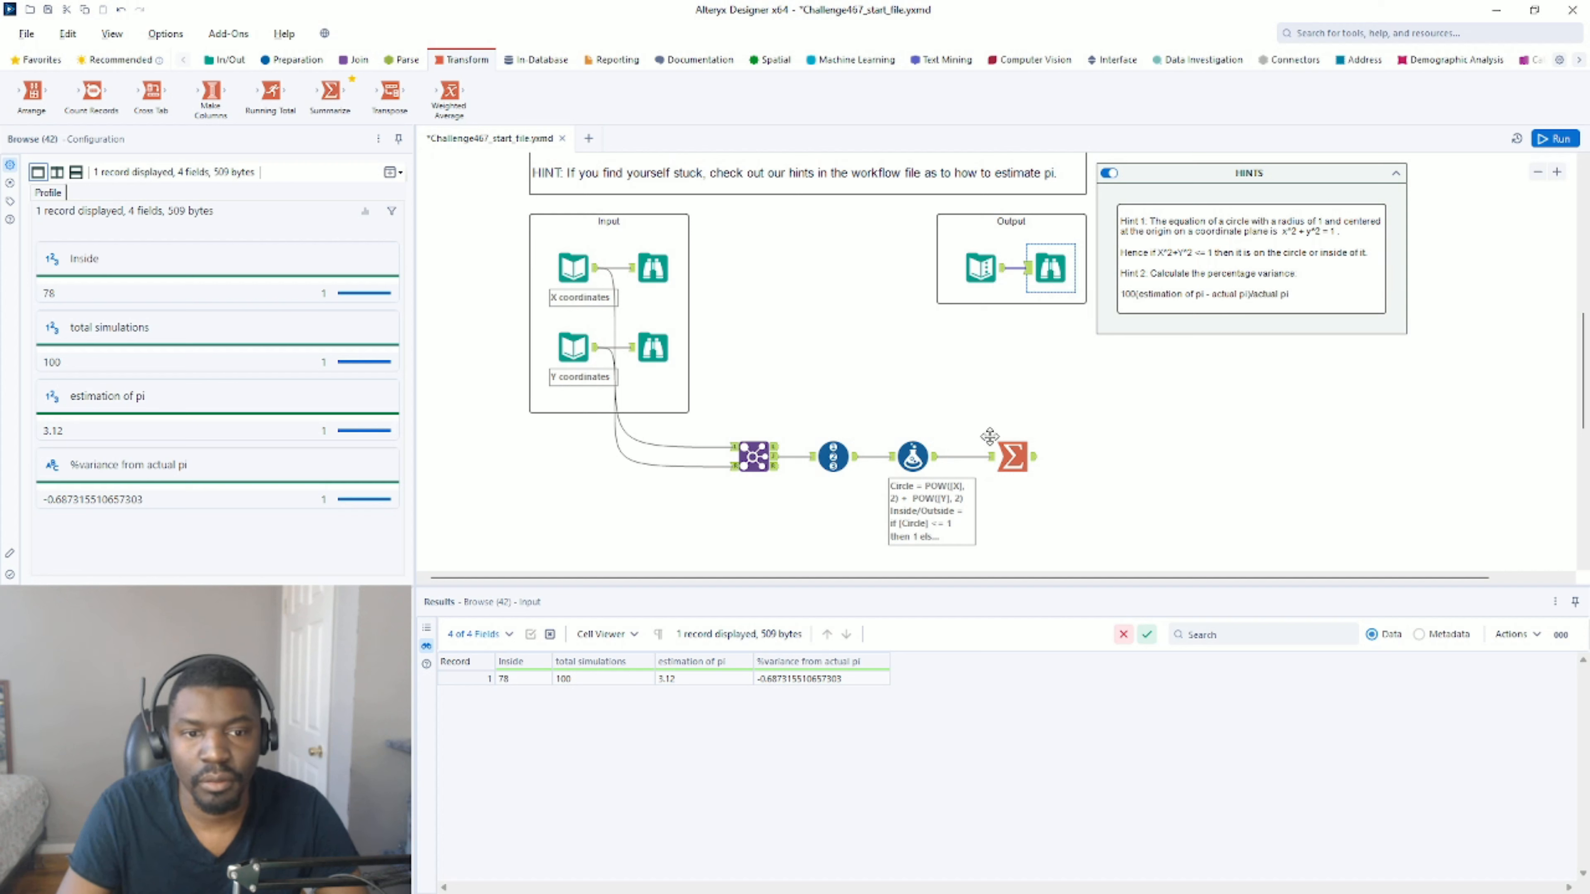
left_click(1020, 463)
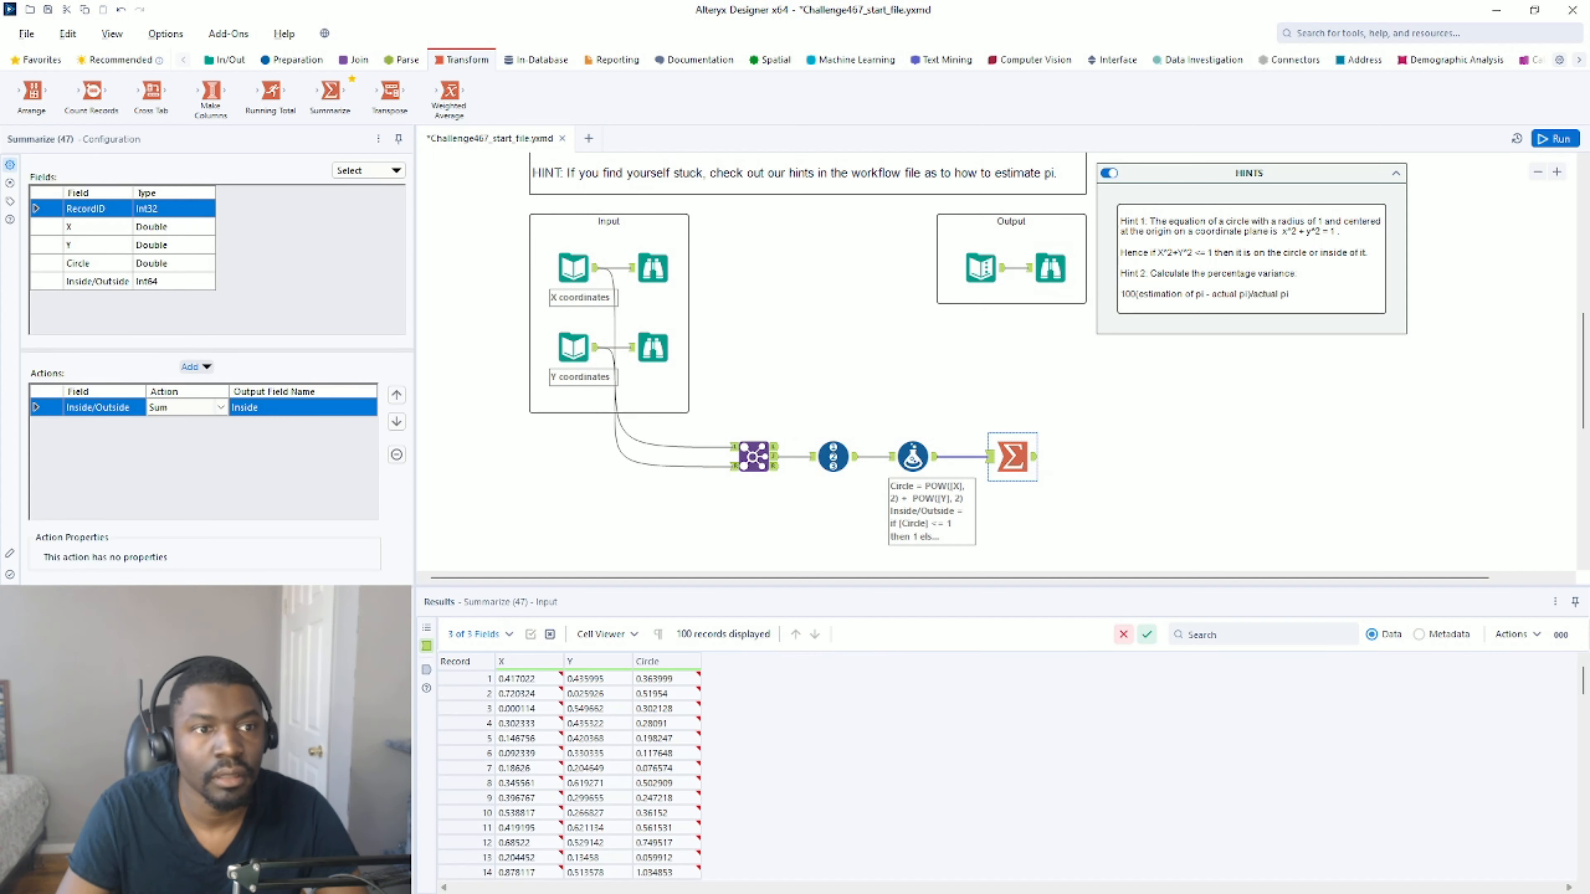
left_click(198, 369)
left_click(236, 530)
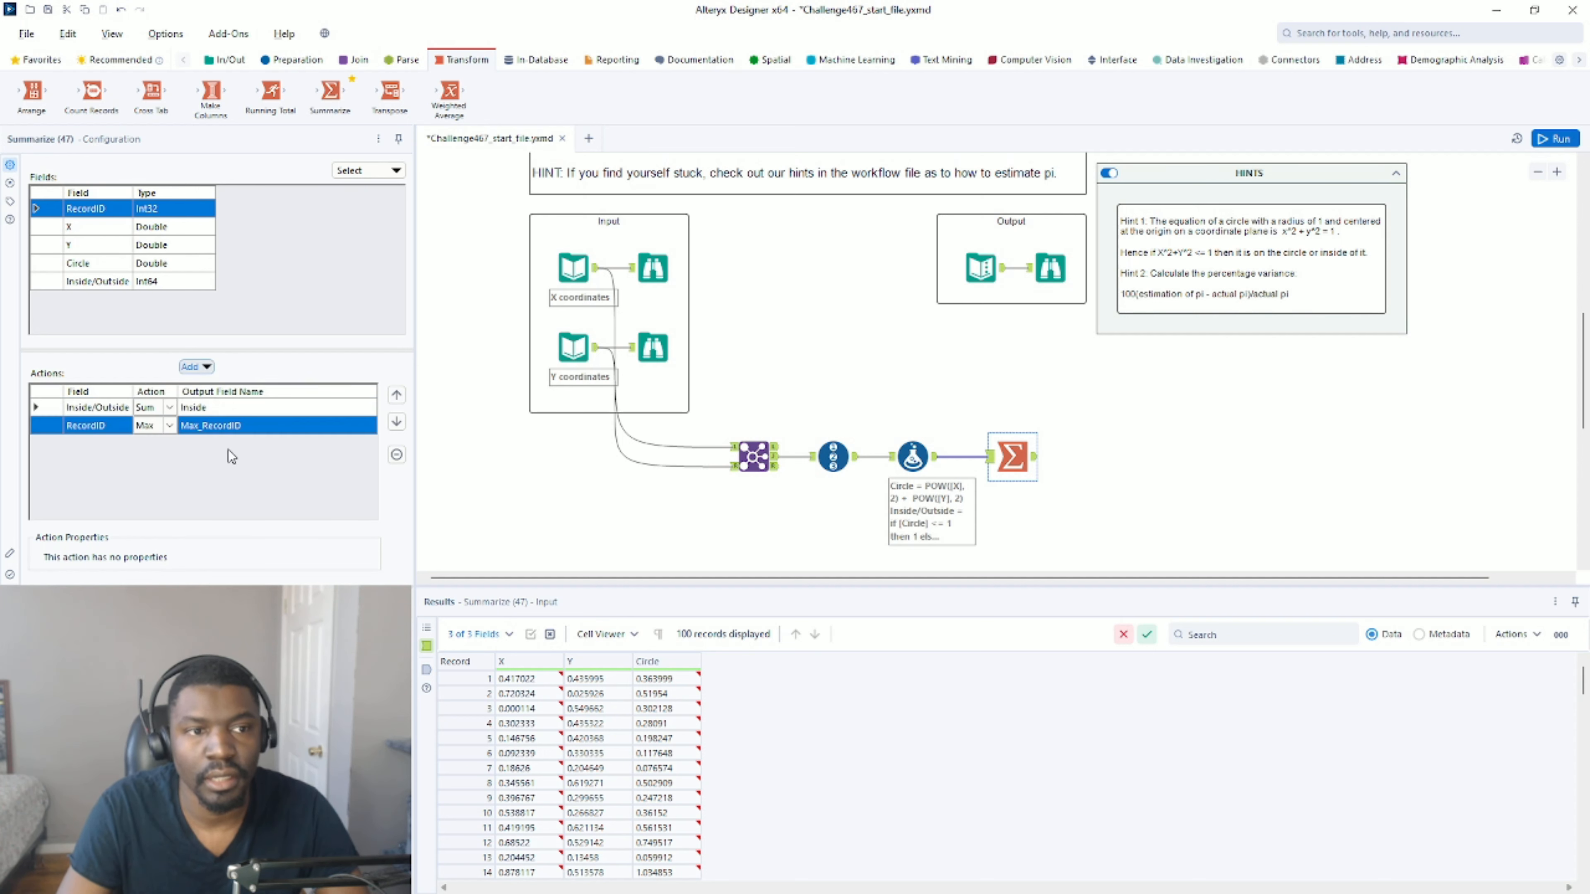
left_click(238, 426)
type("total simula")
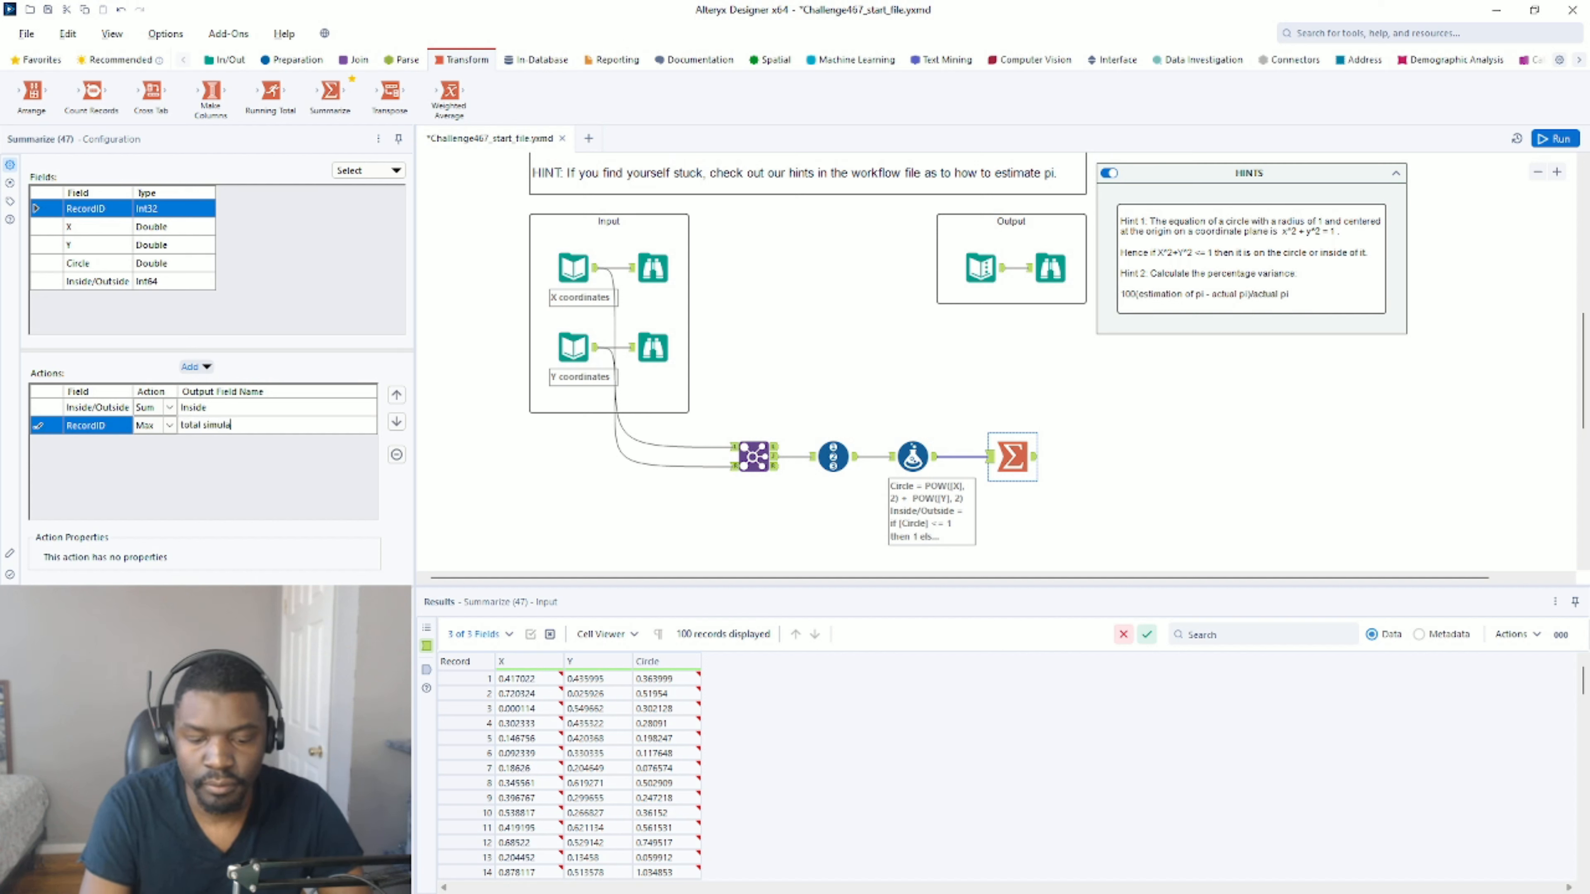
type("tions")
Run the workflow and compare the Summarize tool's output with the expected output data.
key("ctrl+r")
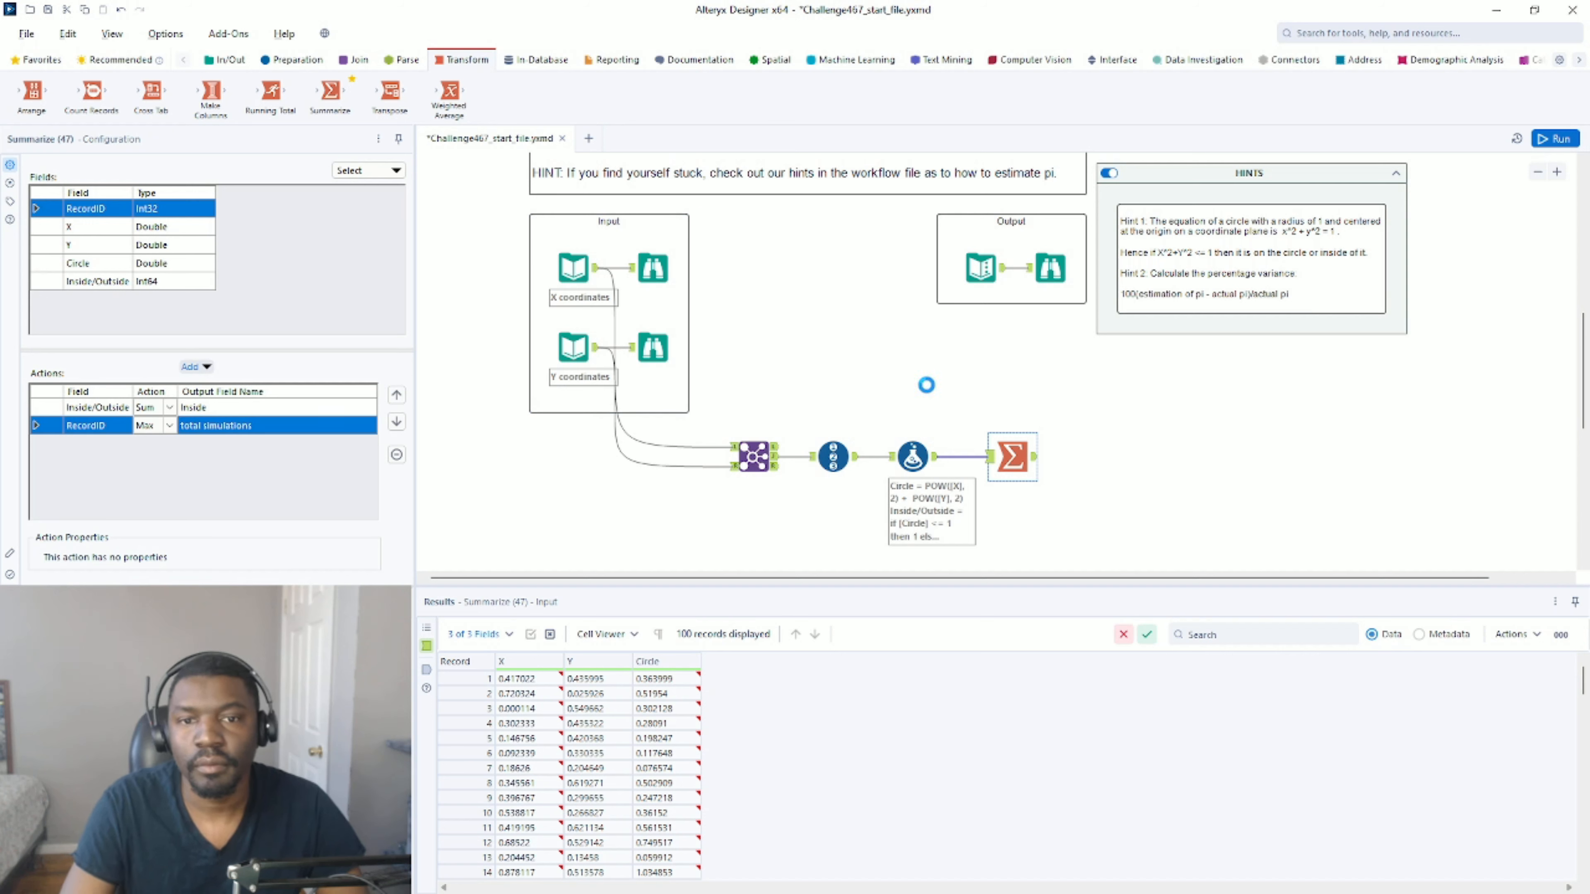
left_click(930, 393)
key("ctrl+r")
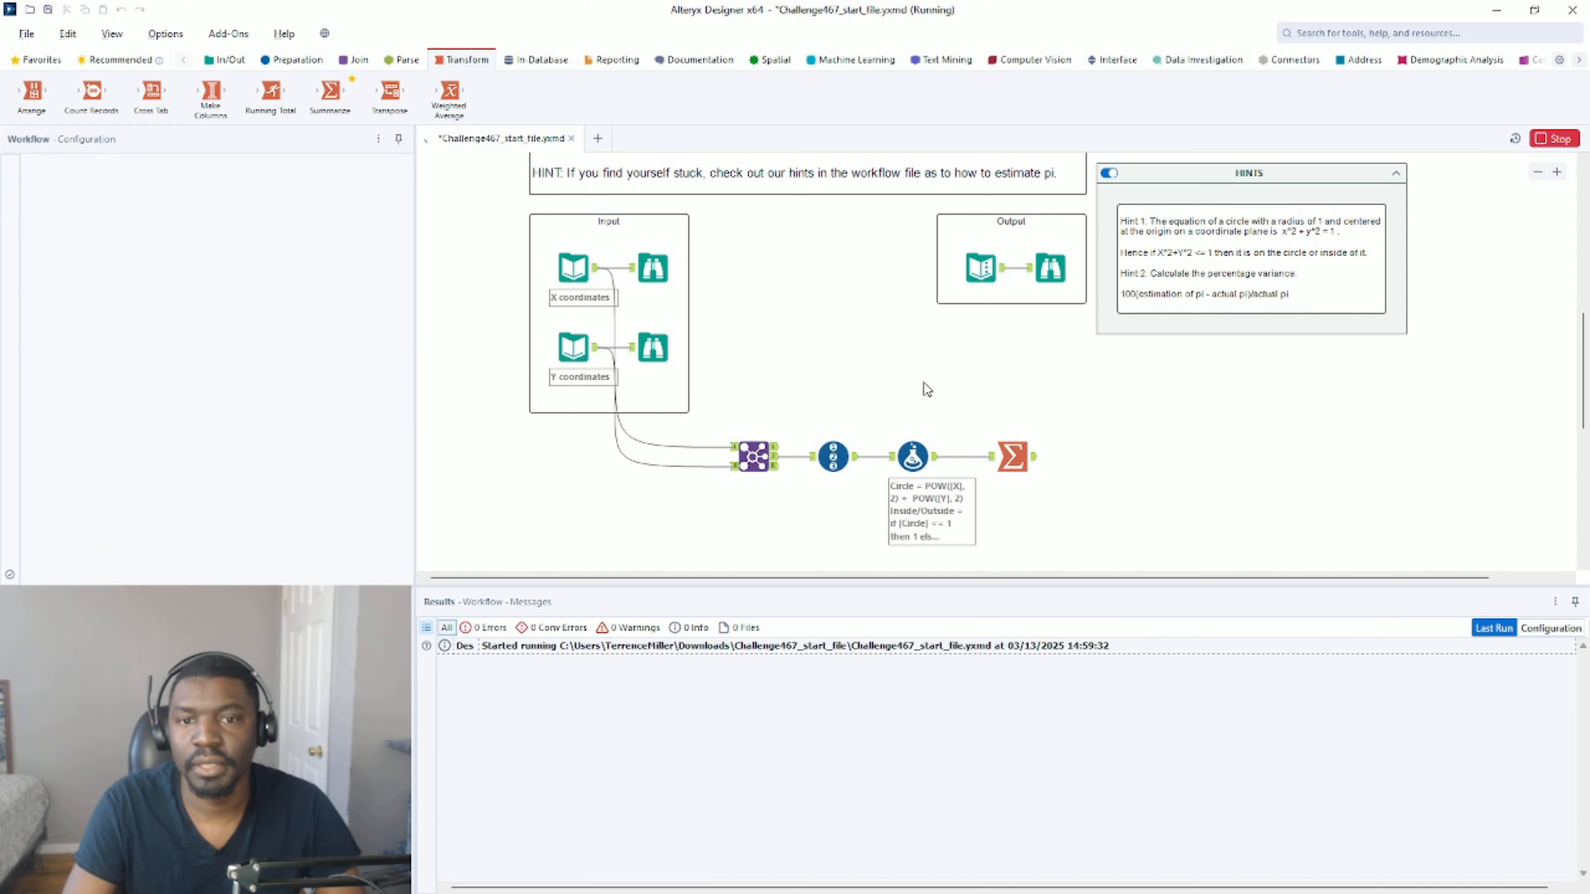
left_click(1027, 459)
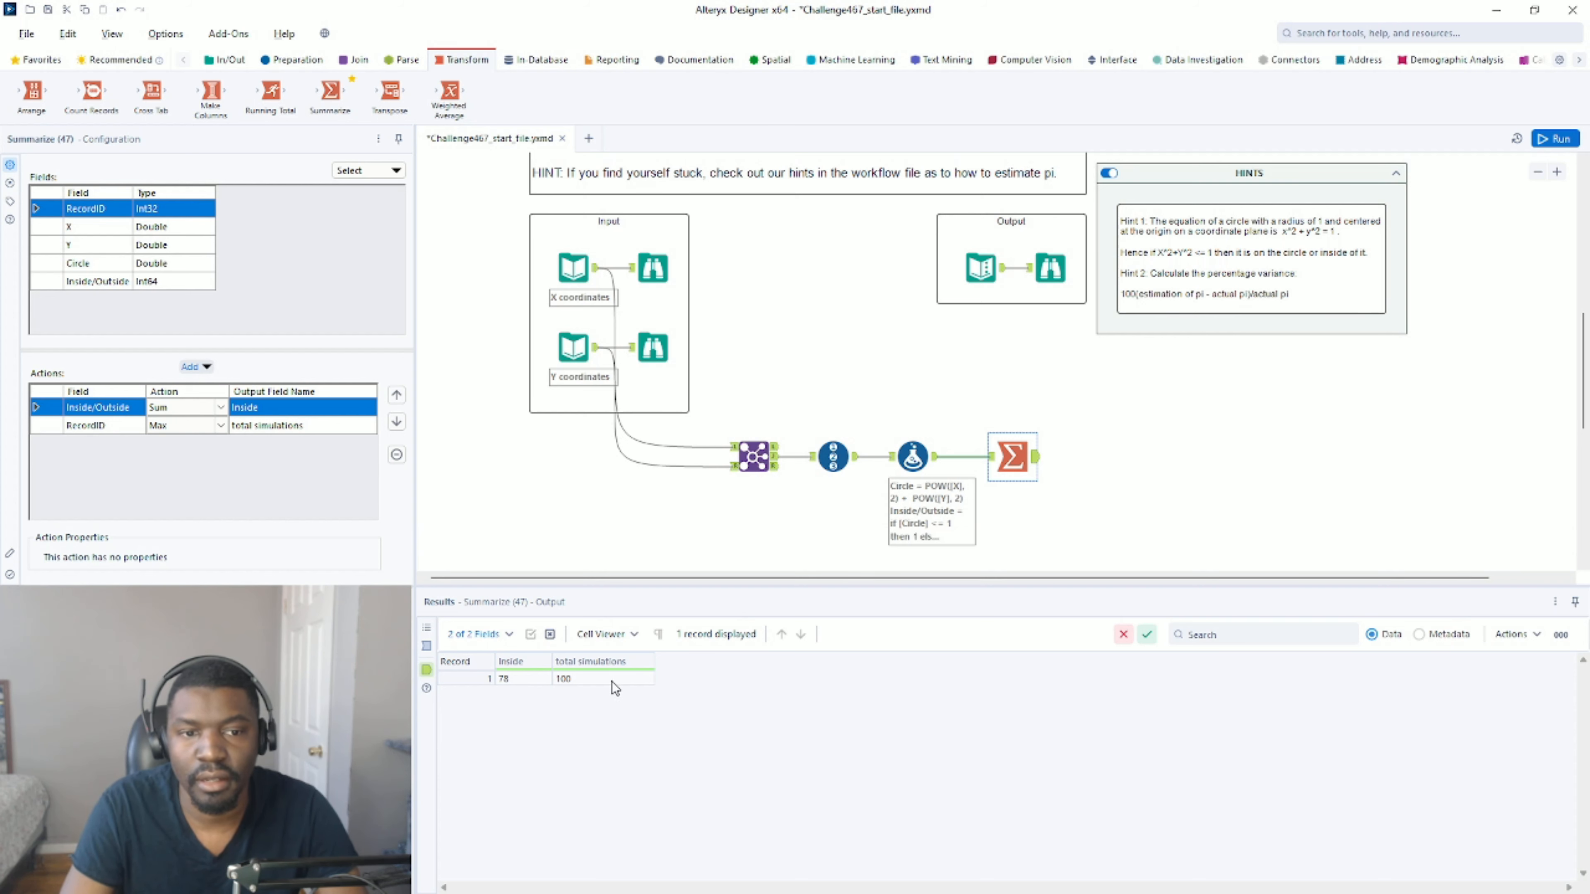
left_click(1002, 274)
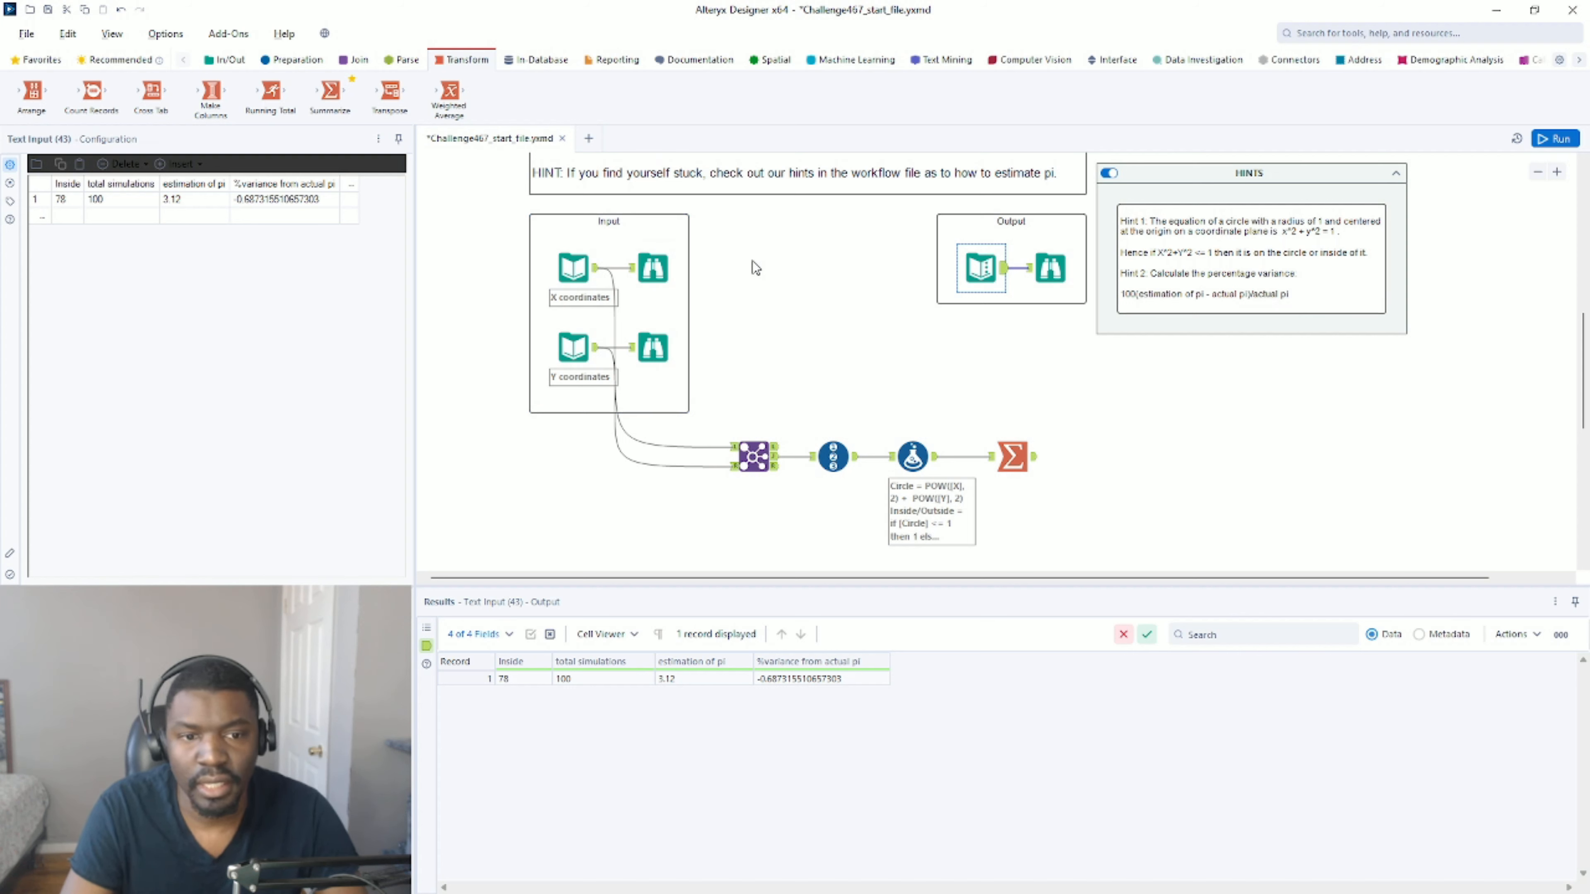
left_click(1013, 457)
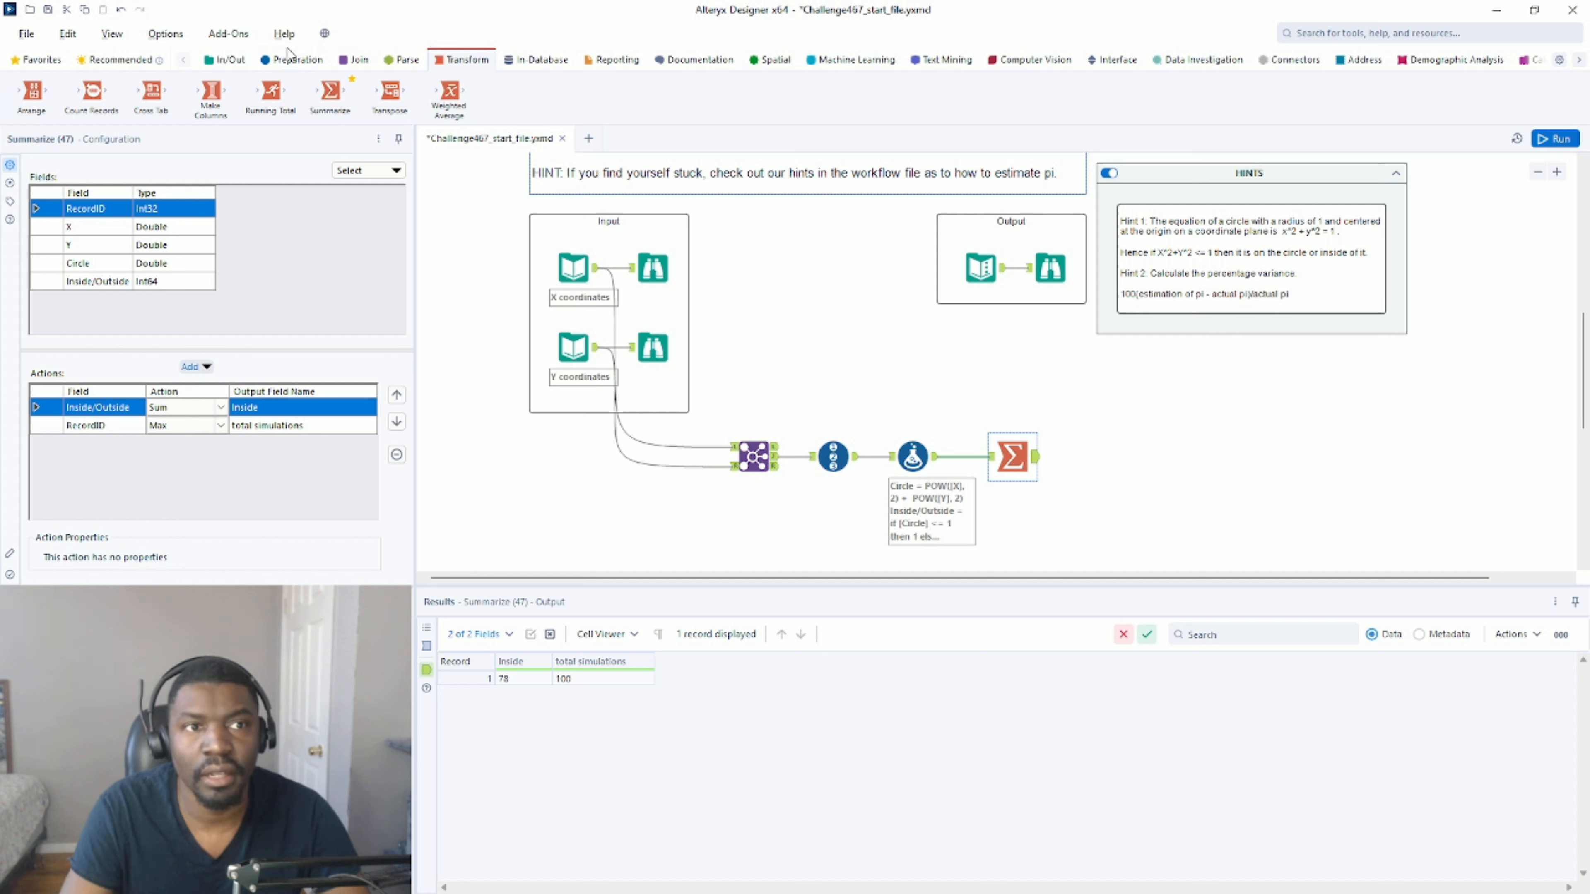
Attach a Formula tool to the Summarize output and create a new output column named estimation of pi.
left_click(291, 59)
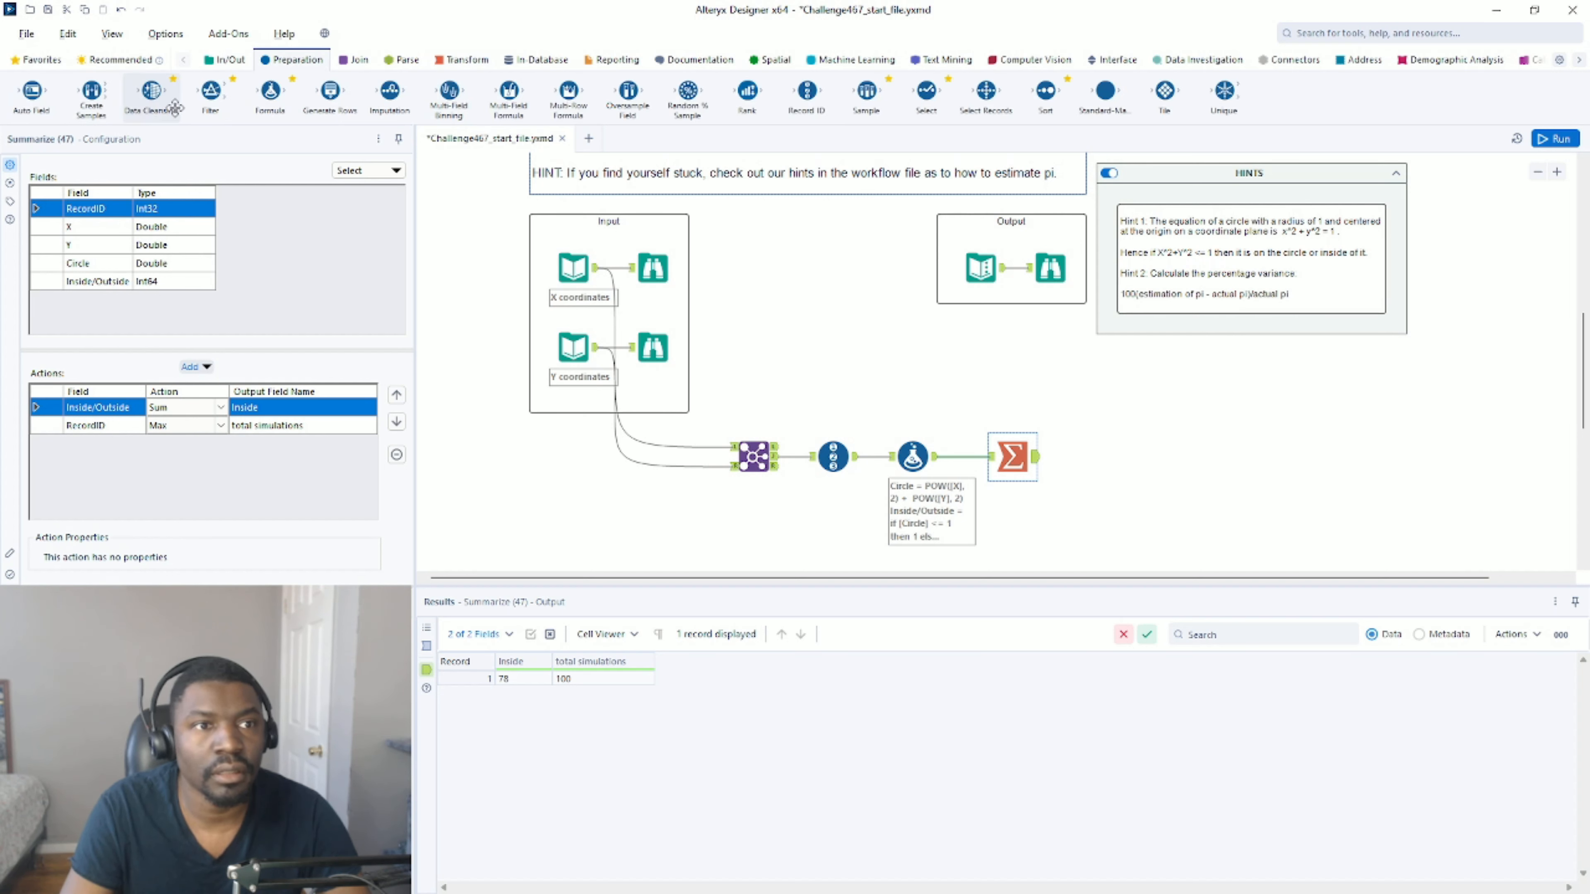
left_click_drag(270, 90, 1093, 458)
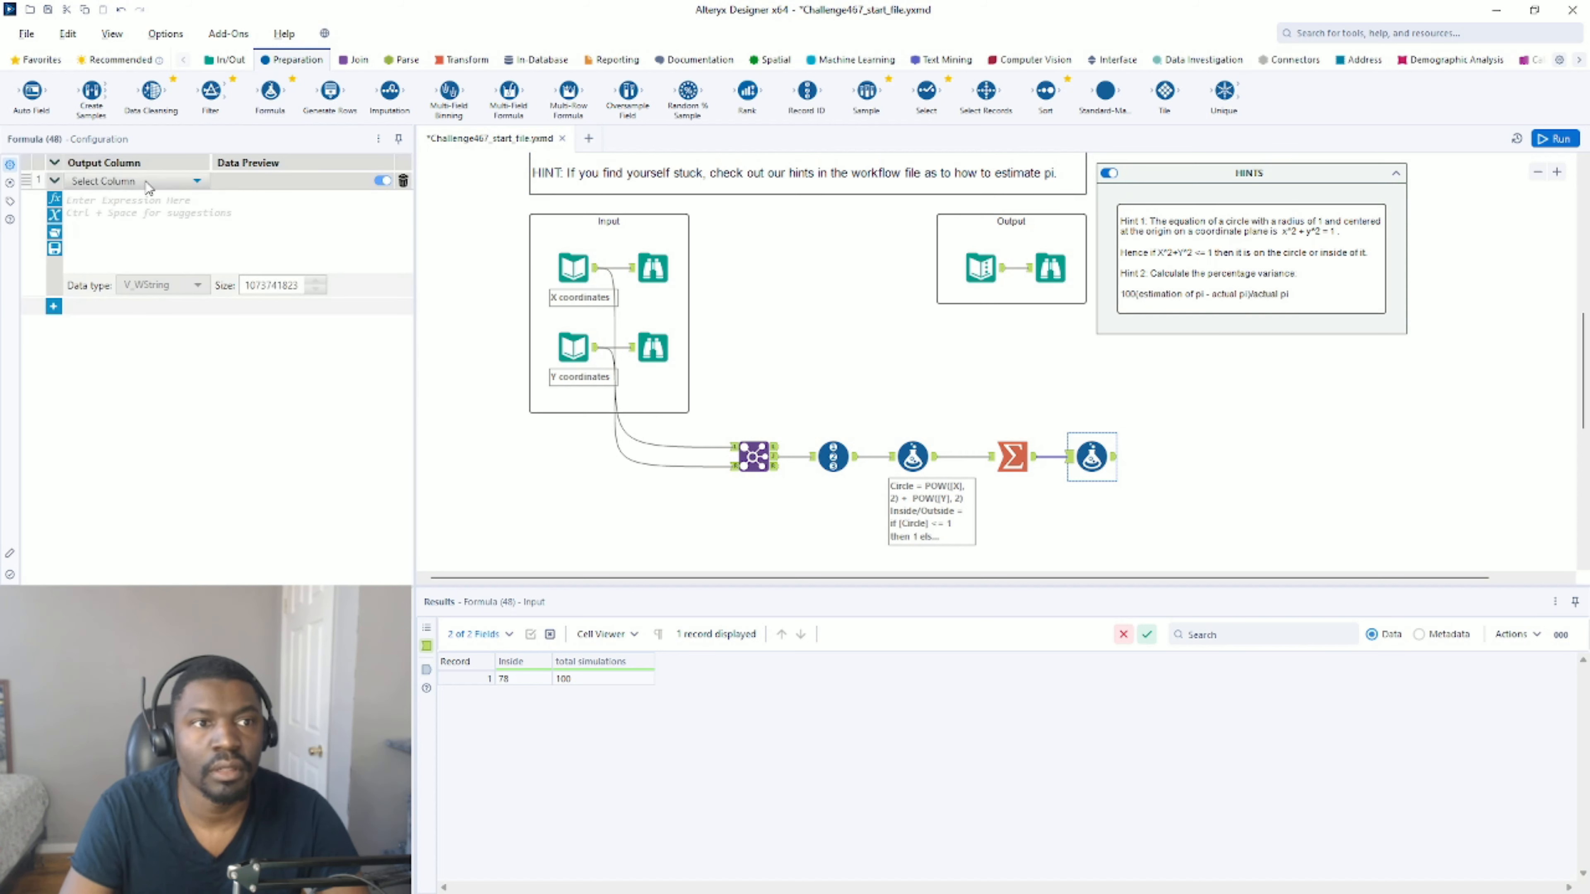
left_click(143, 182)
left_click(114, 198)
type("estimation of pi")
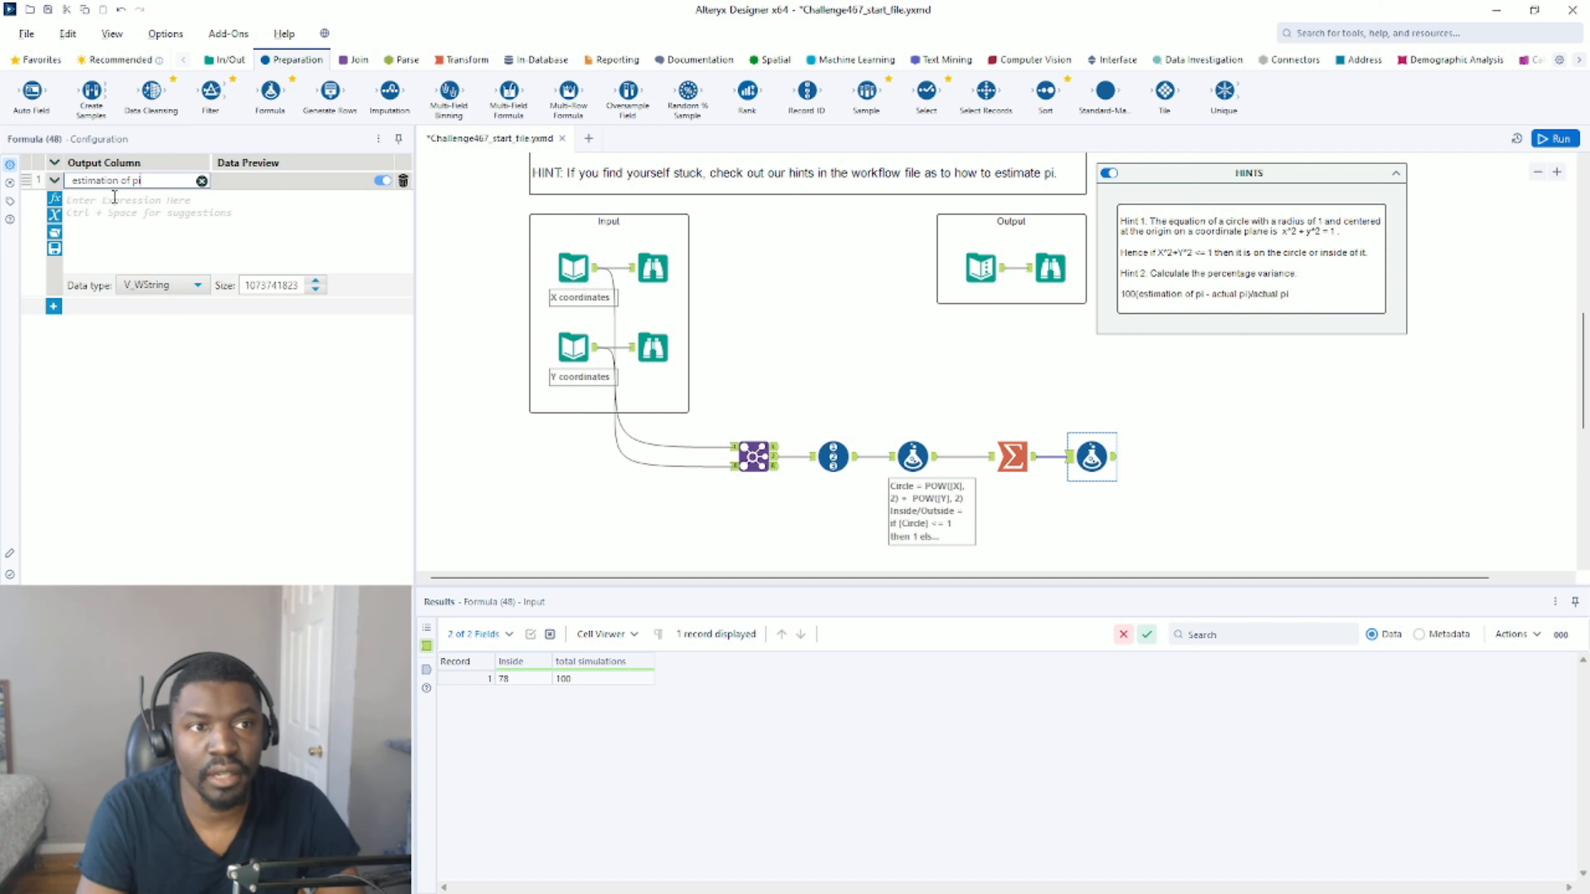
Write the estimation of pi expression as ([Inside]/[total simulations])*4 in the Formula tool.
left_click(114, 199)
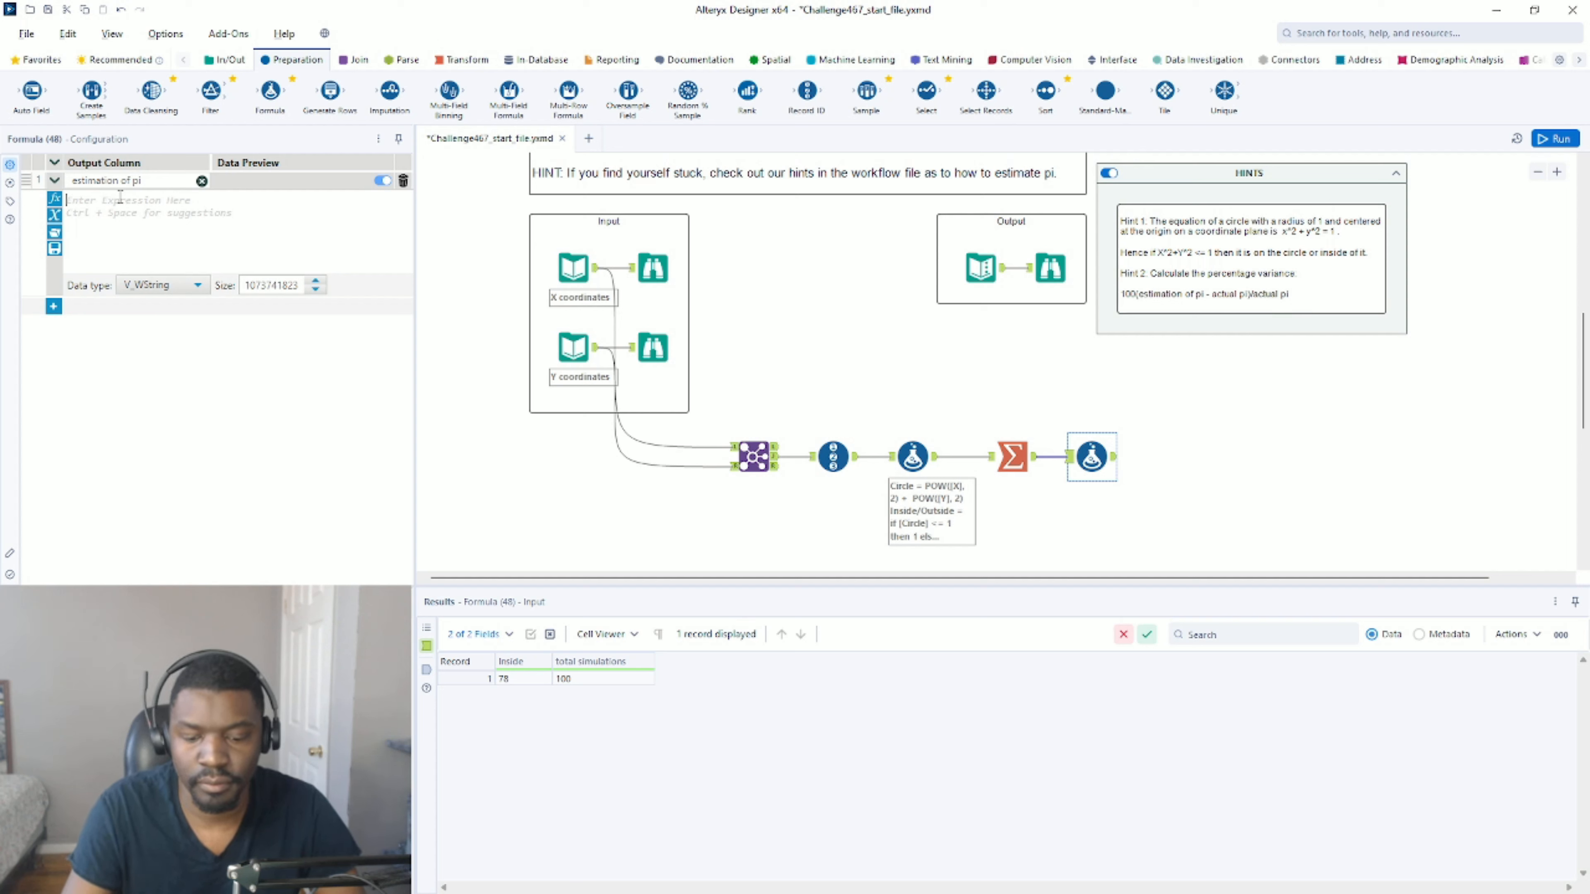
type("(")
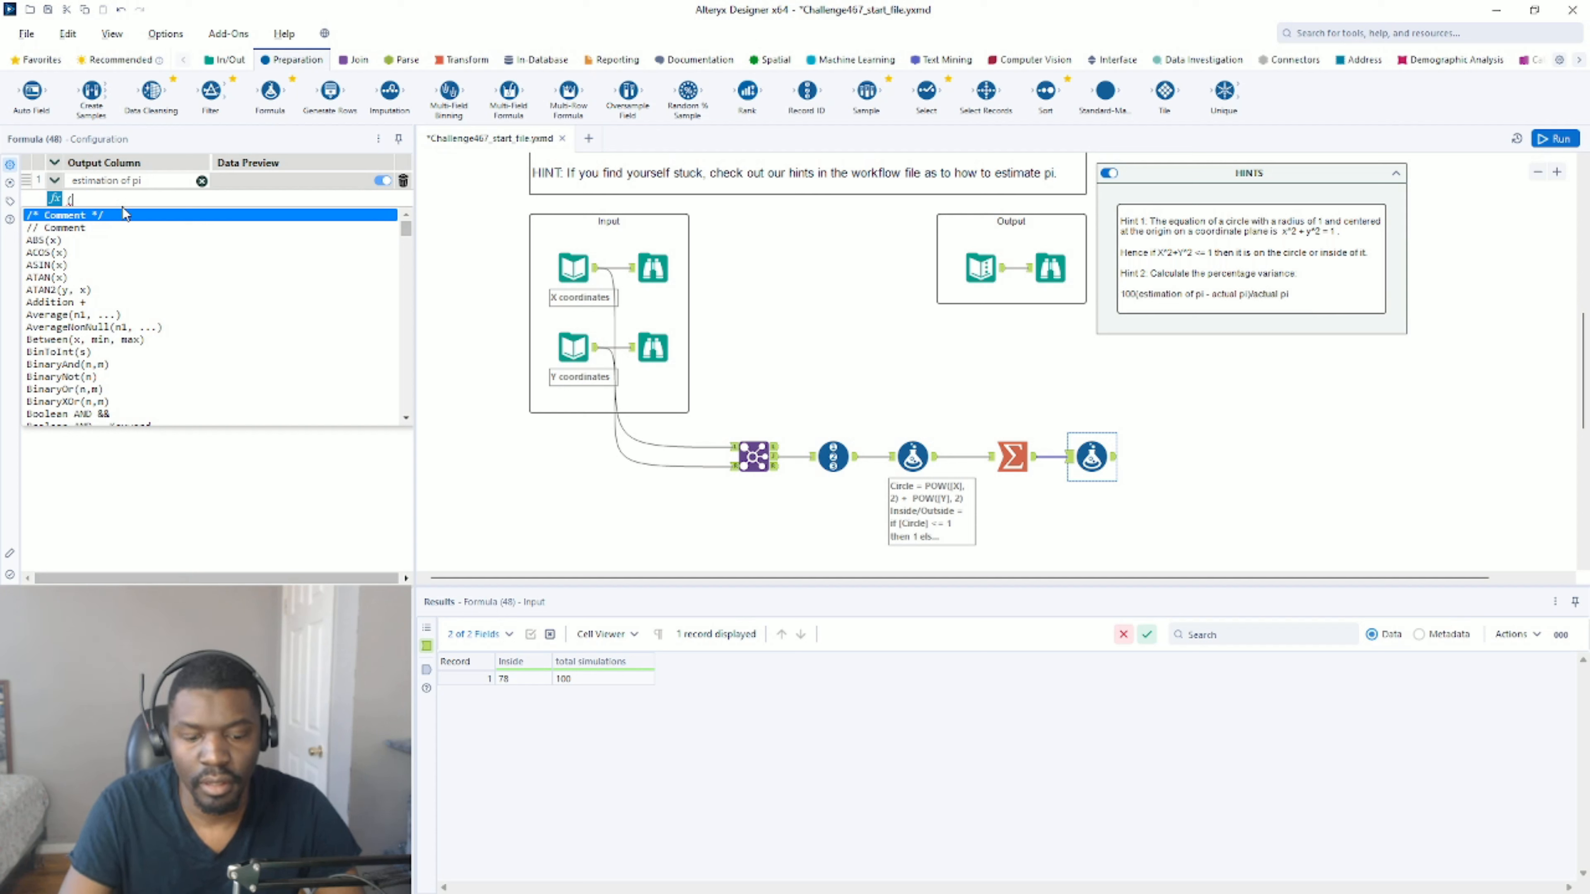
type("ins")
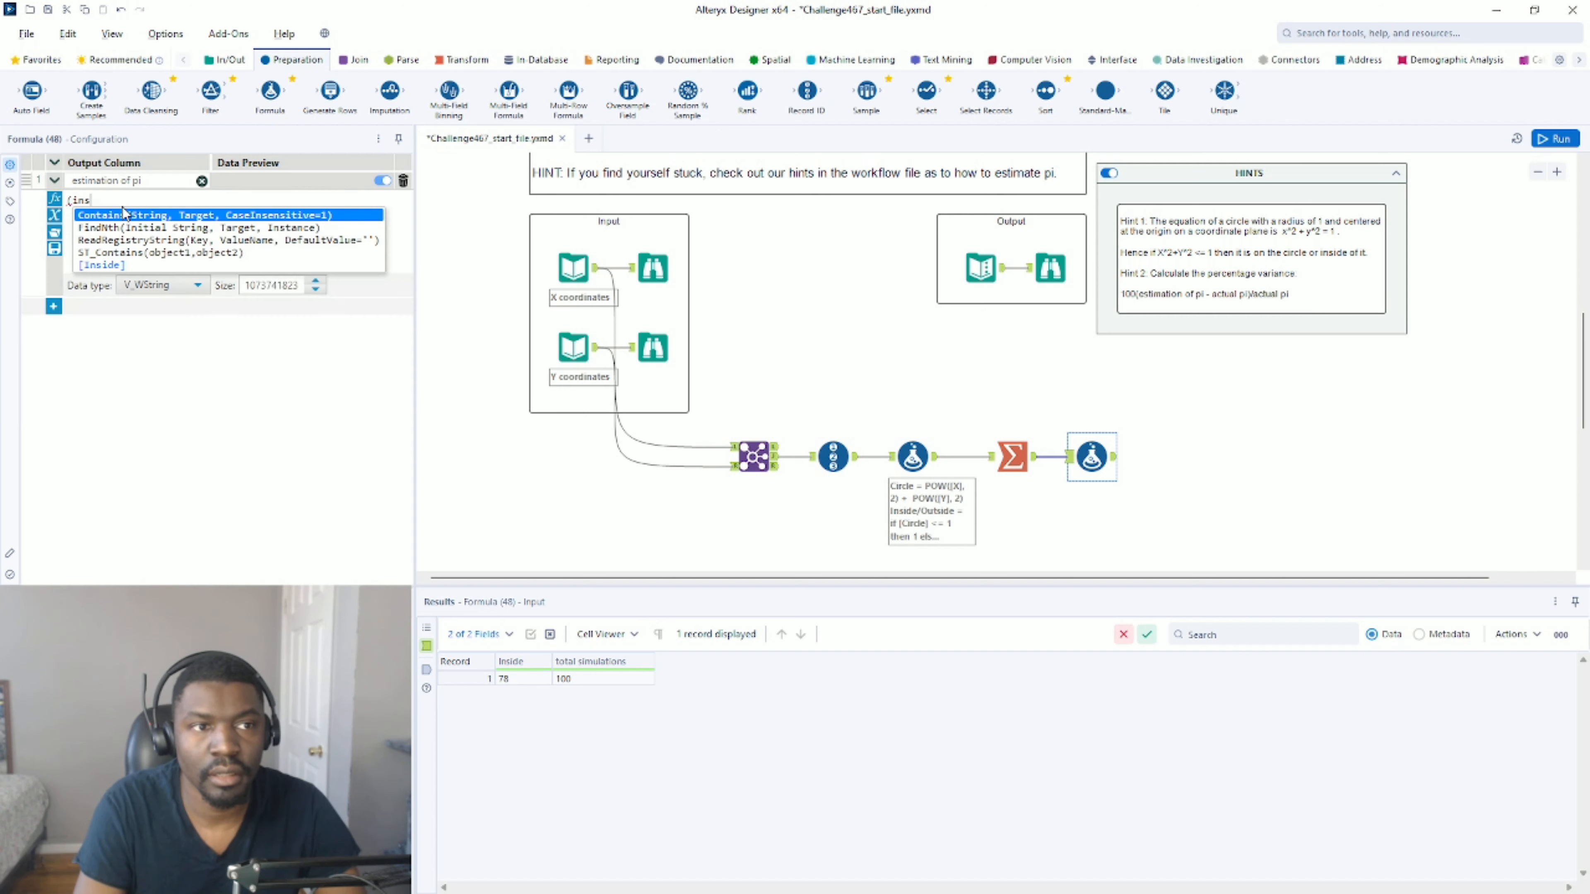
double_click(118, 265)
type("/out")
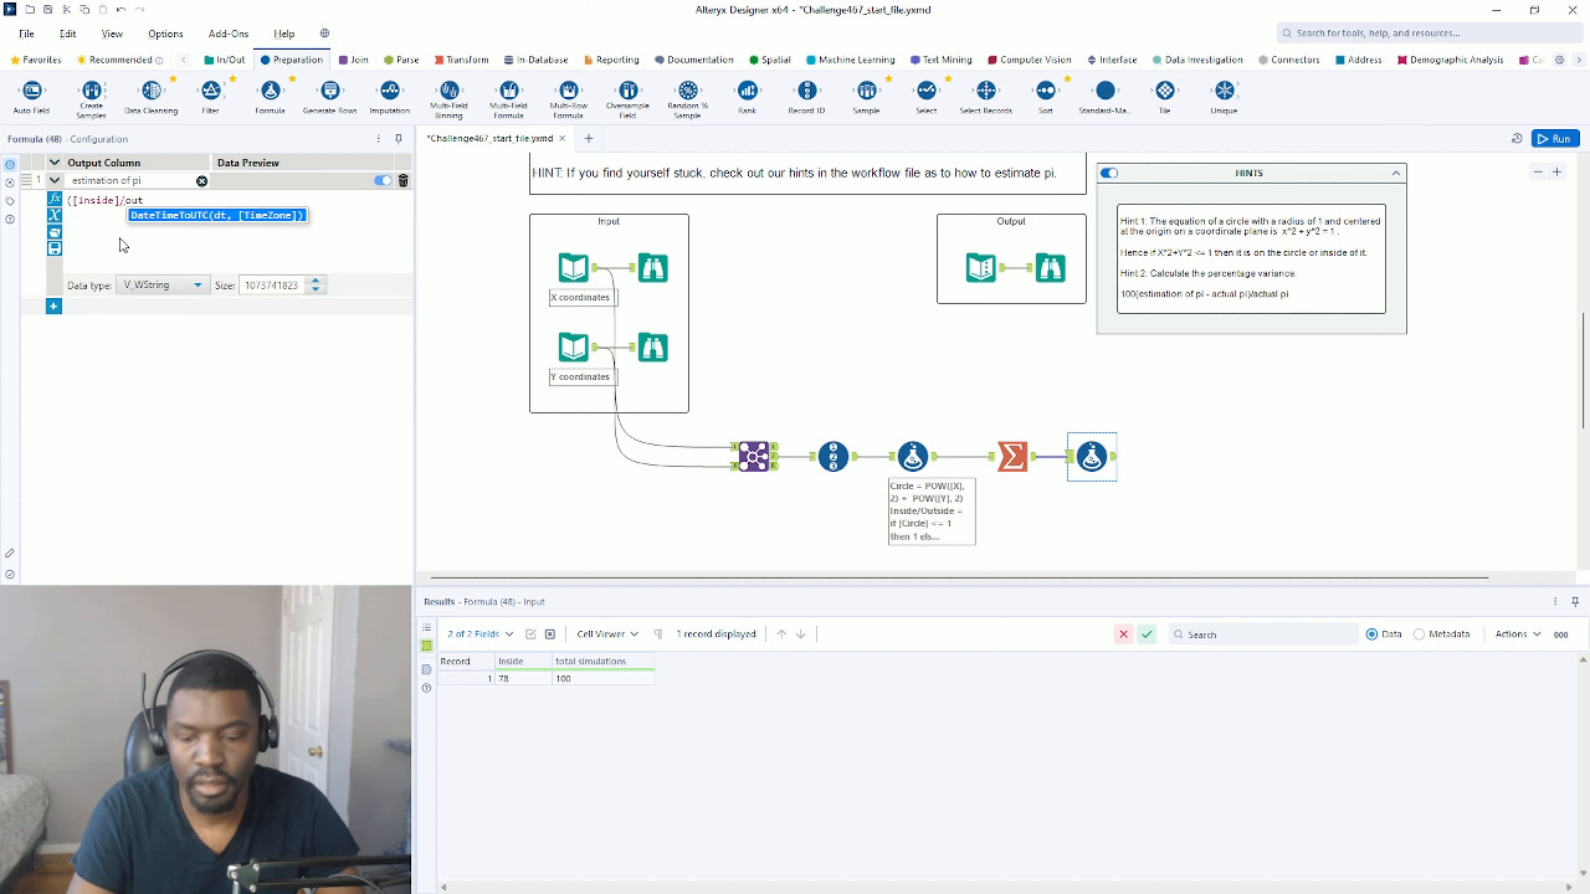
key("BackSpace")
key("BackSpace")
key("BackSpace")
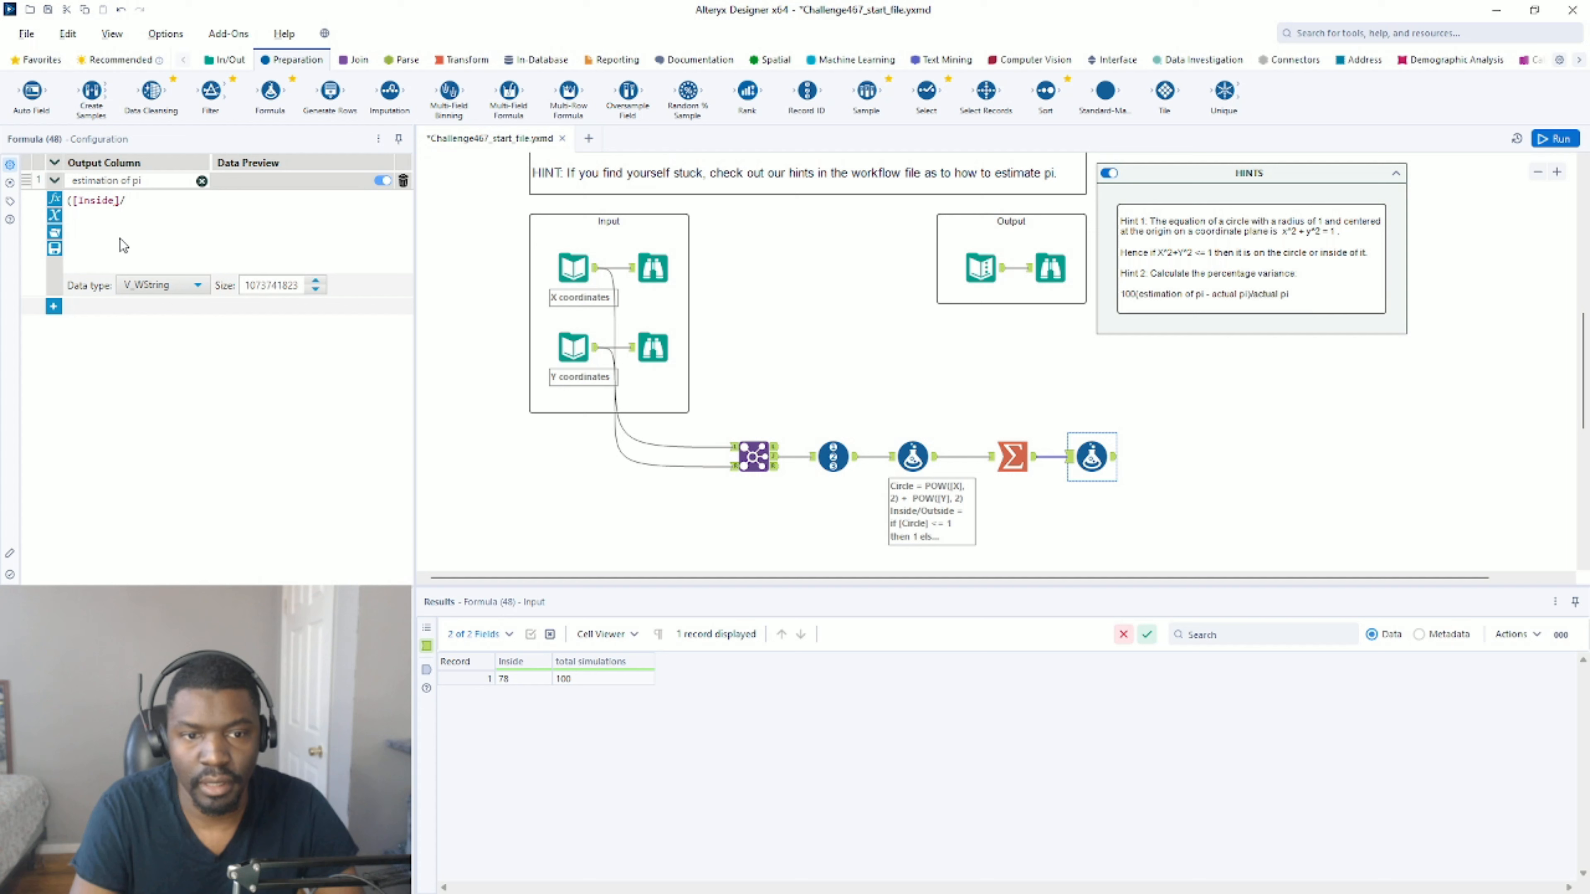
type("tot")
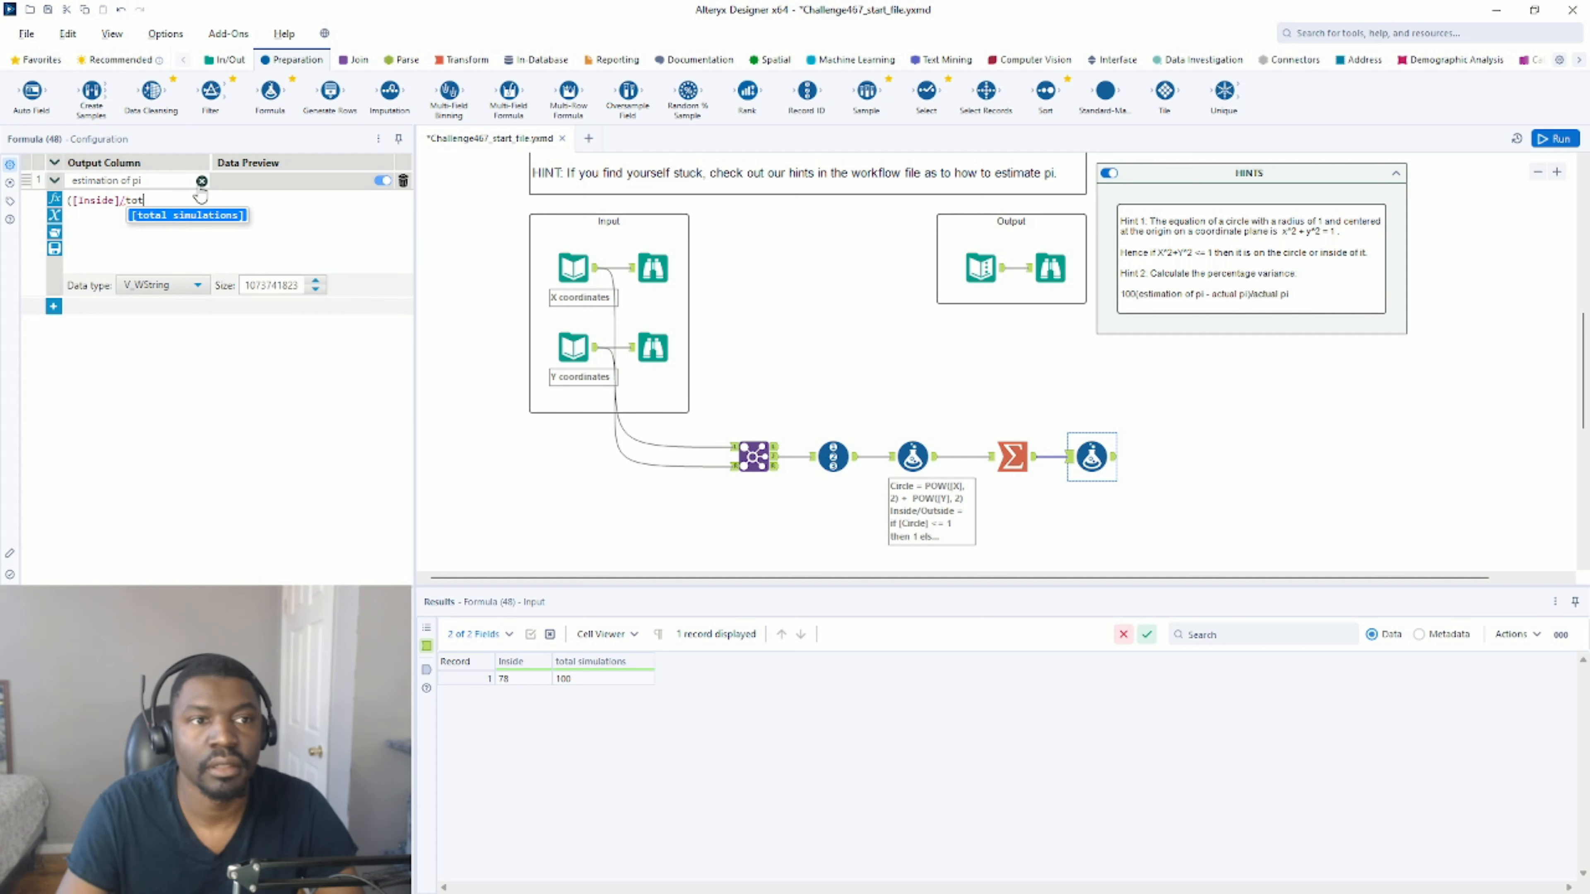
left_click(199, 216)
type(")")
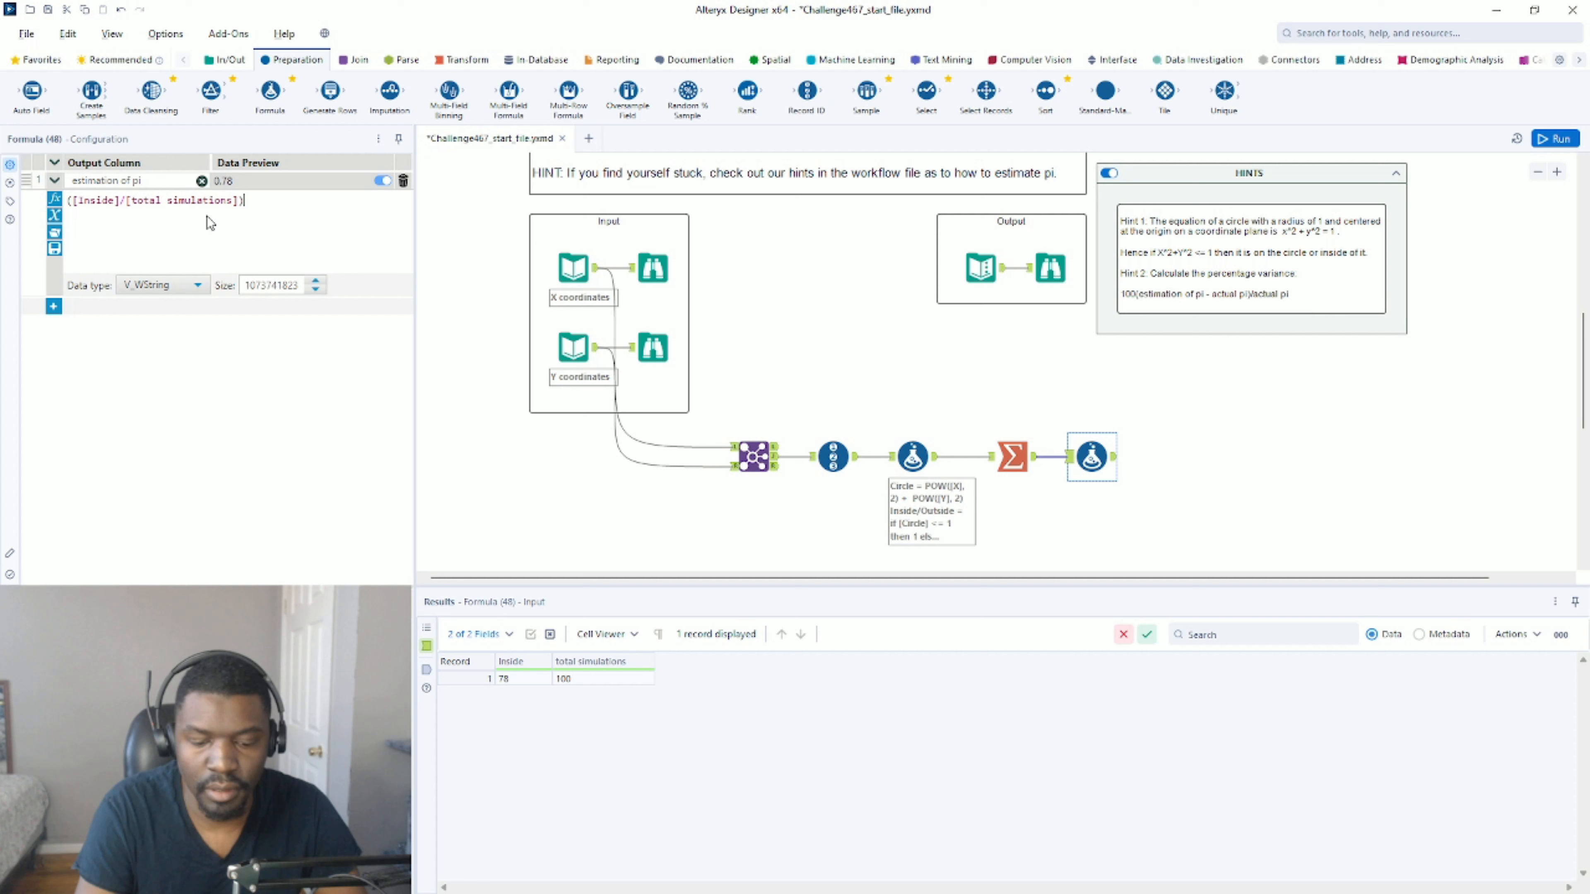
type("*4")
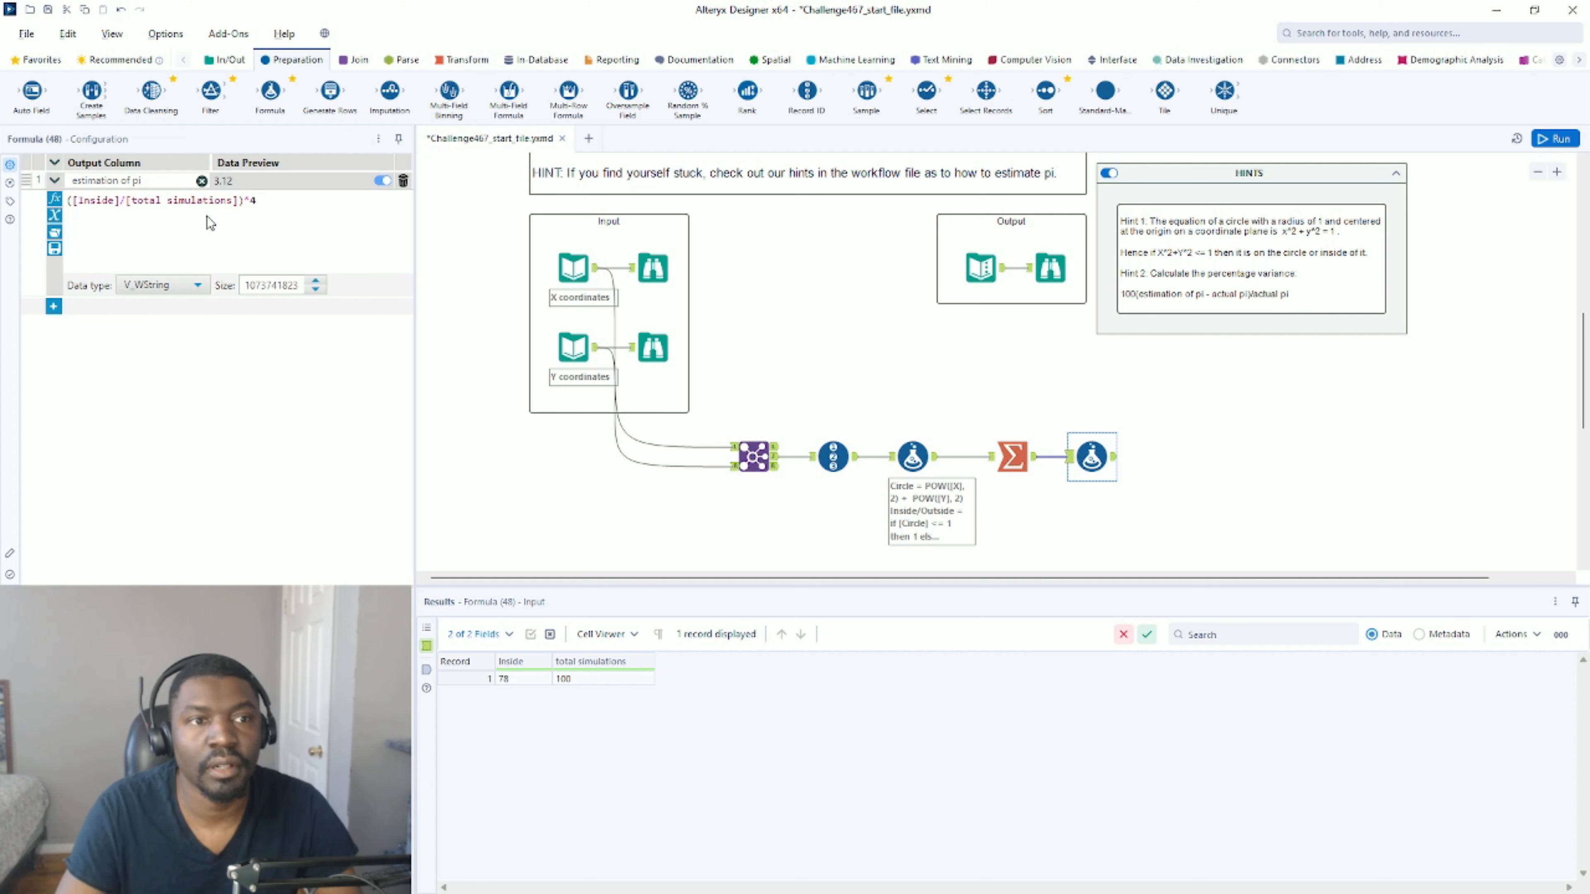
Set the estimation of pi column's data type to Double and run the workflow.
left_click(160, 286)
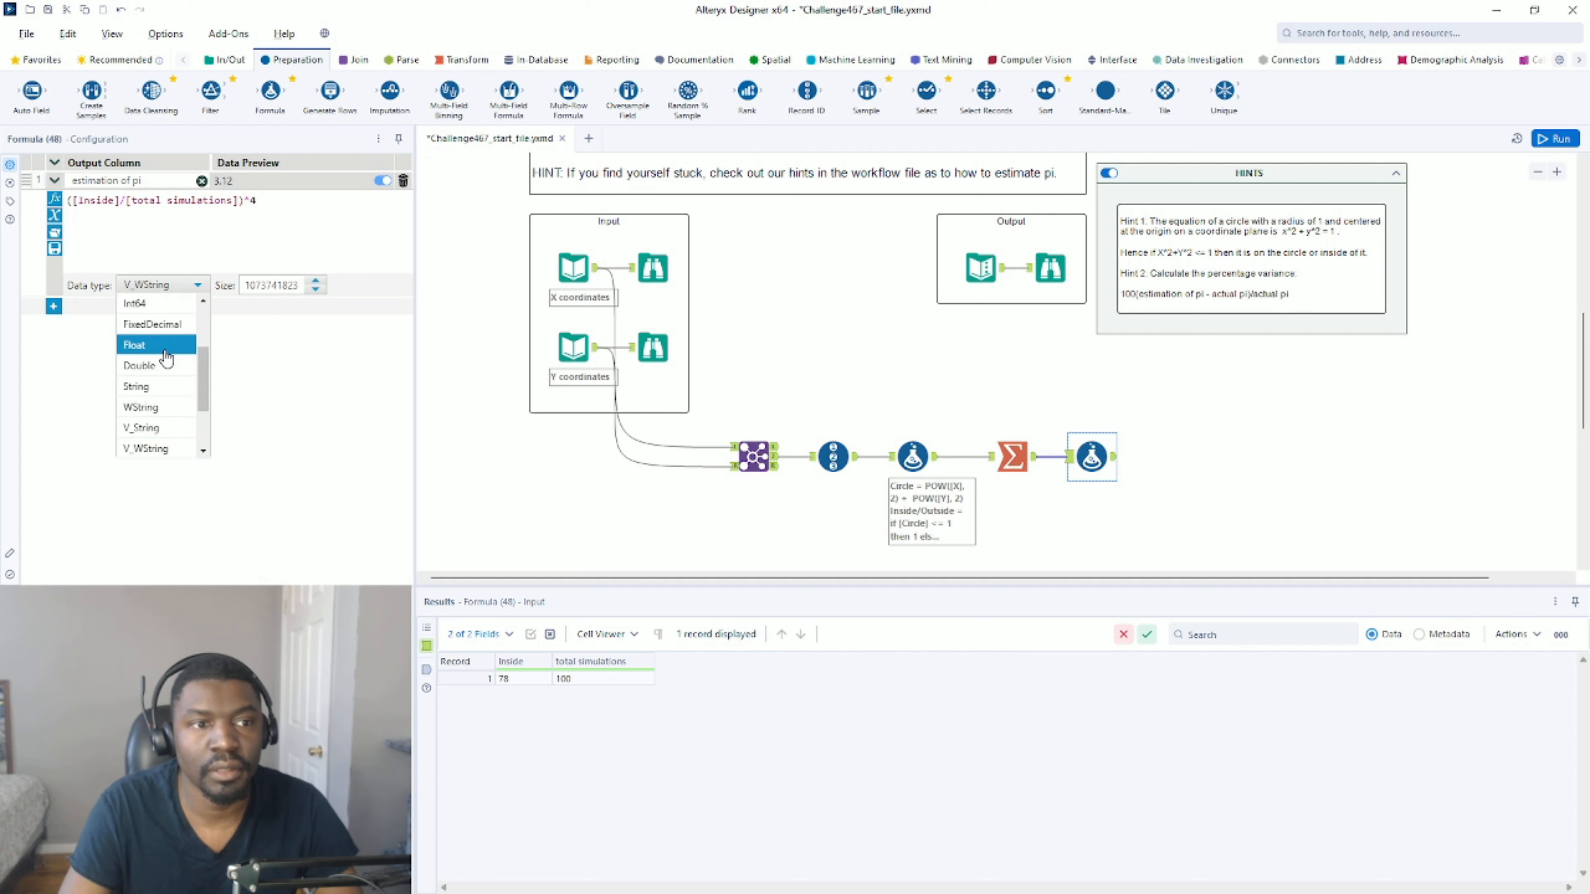
left_click(156, 368)
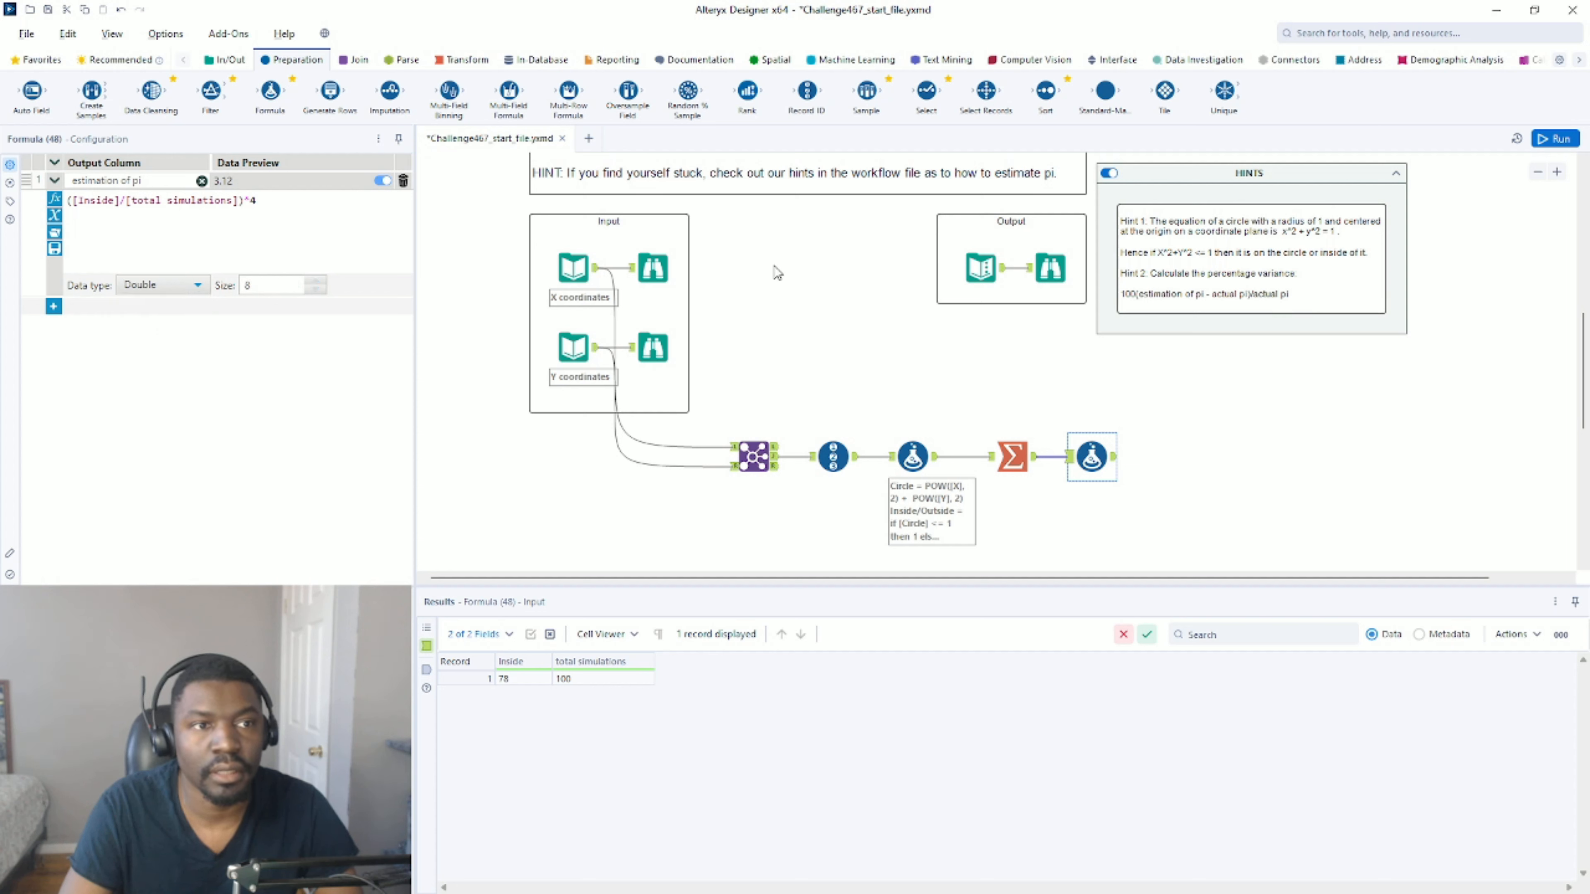
left_click(1553, 139)
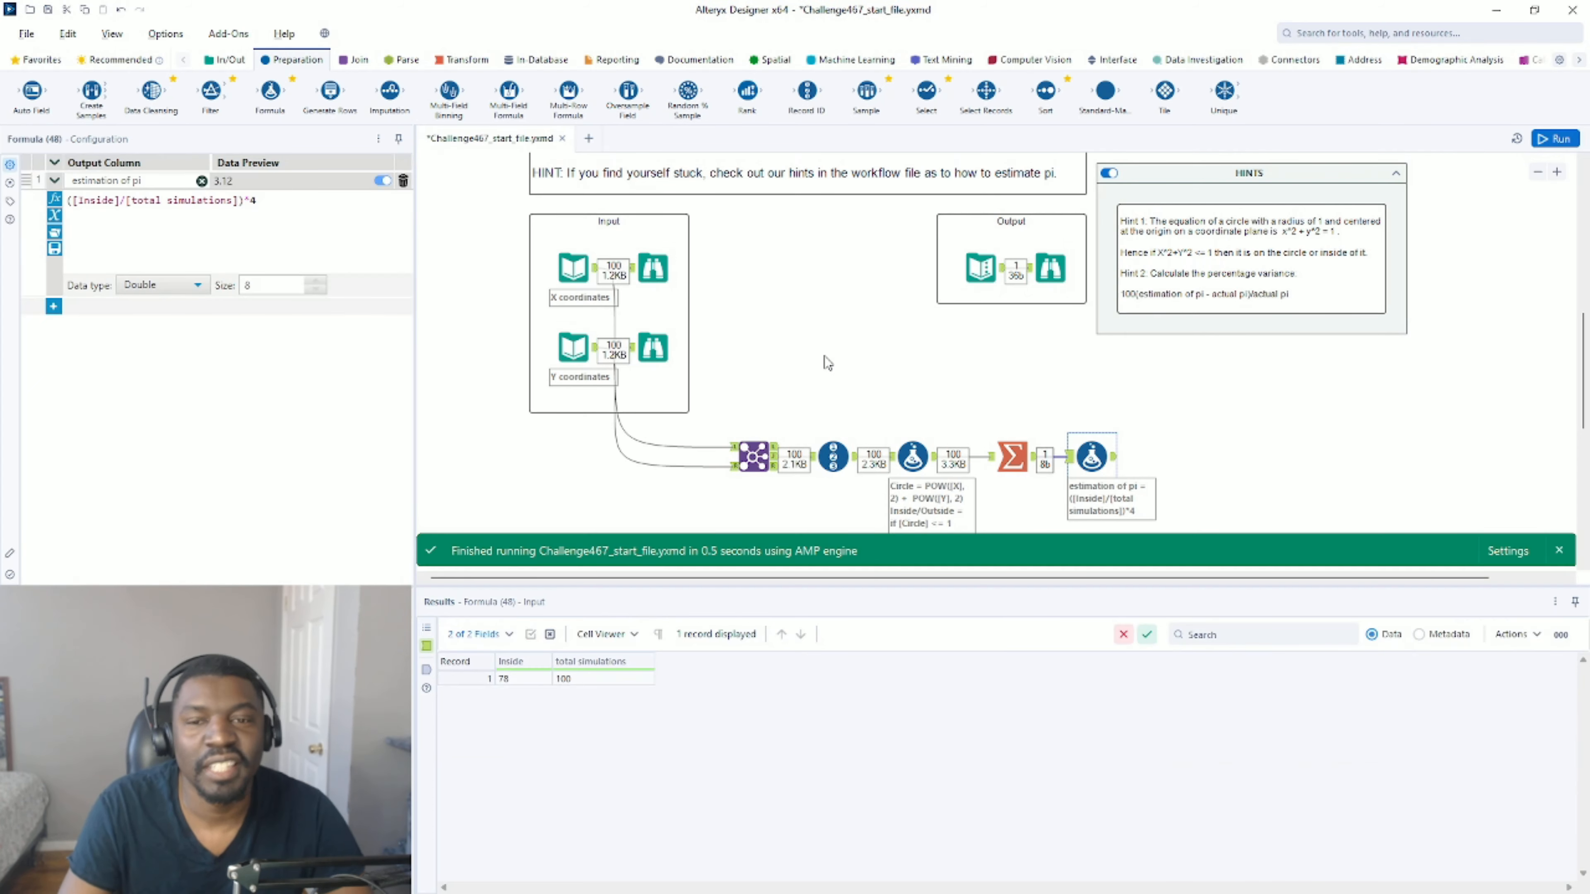
Check the expected output's fields, and add a second Formula column named %variance from actual pi with data type Double.
left_click(984, 269)
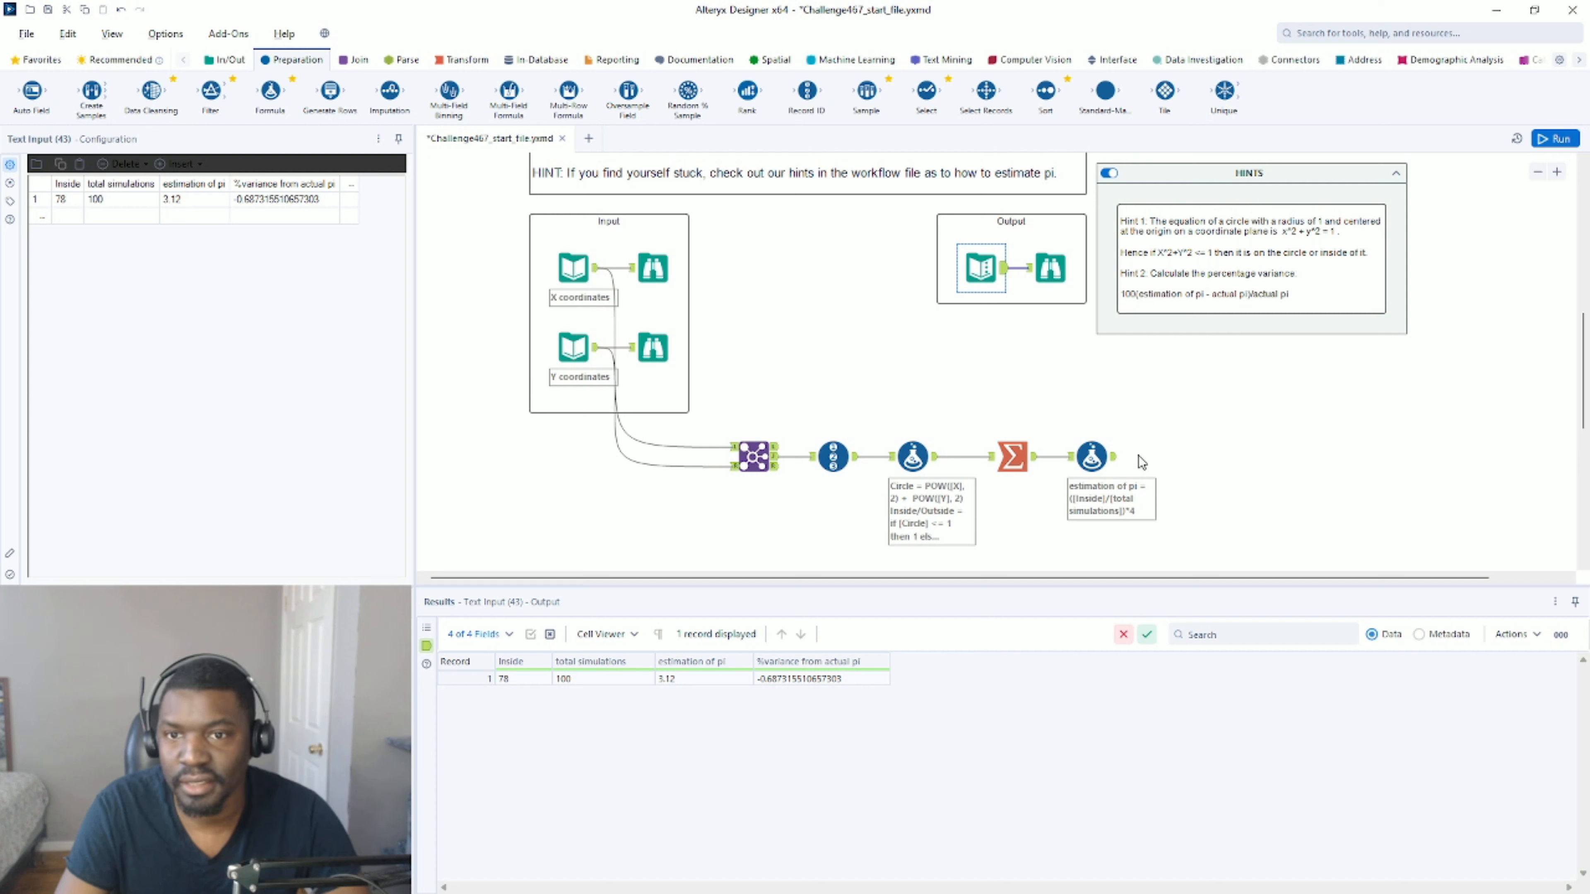
left_click(1091, 457)
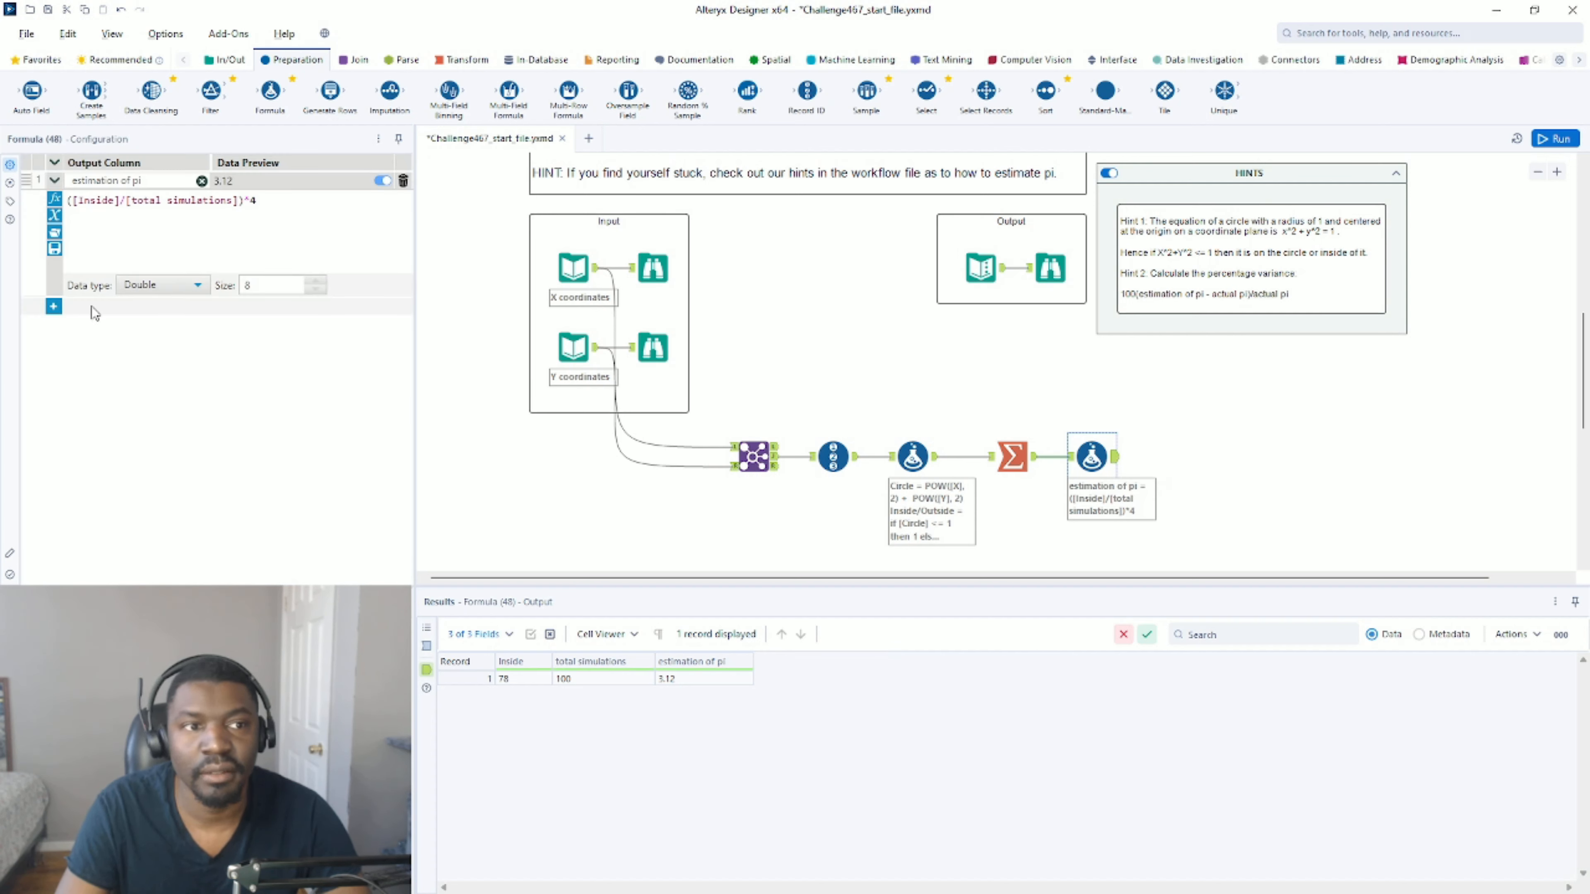
left_click(54, 306)
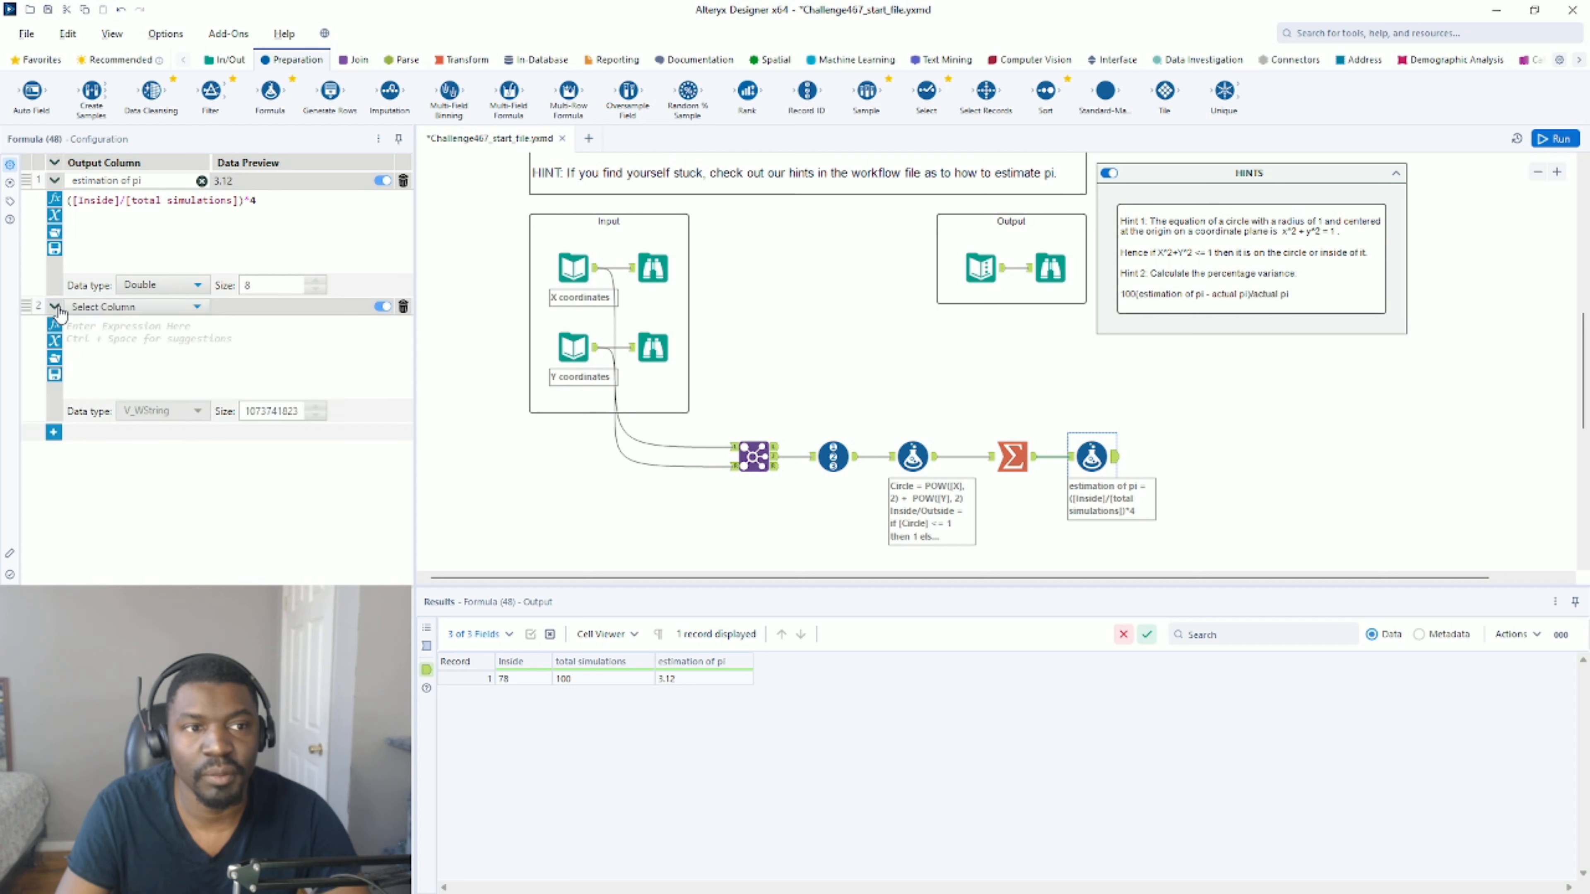
left_click(96, 307)
left_click(94, 325)
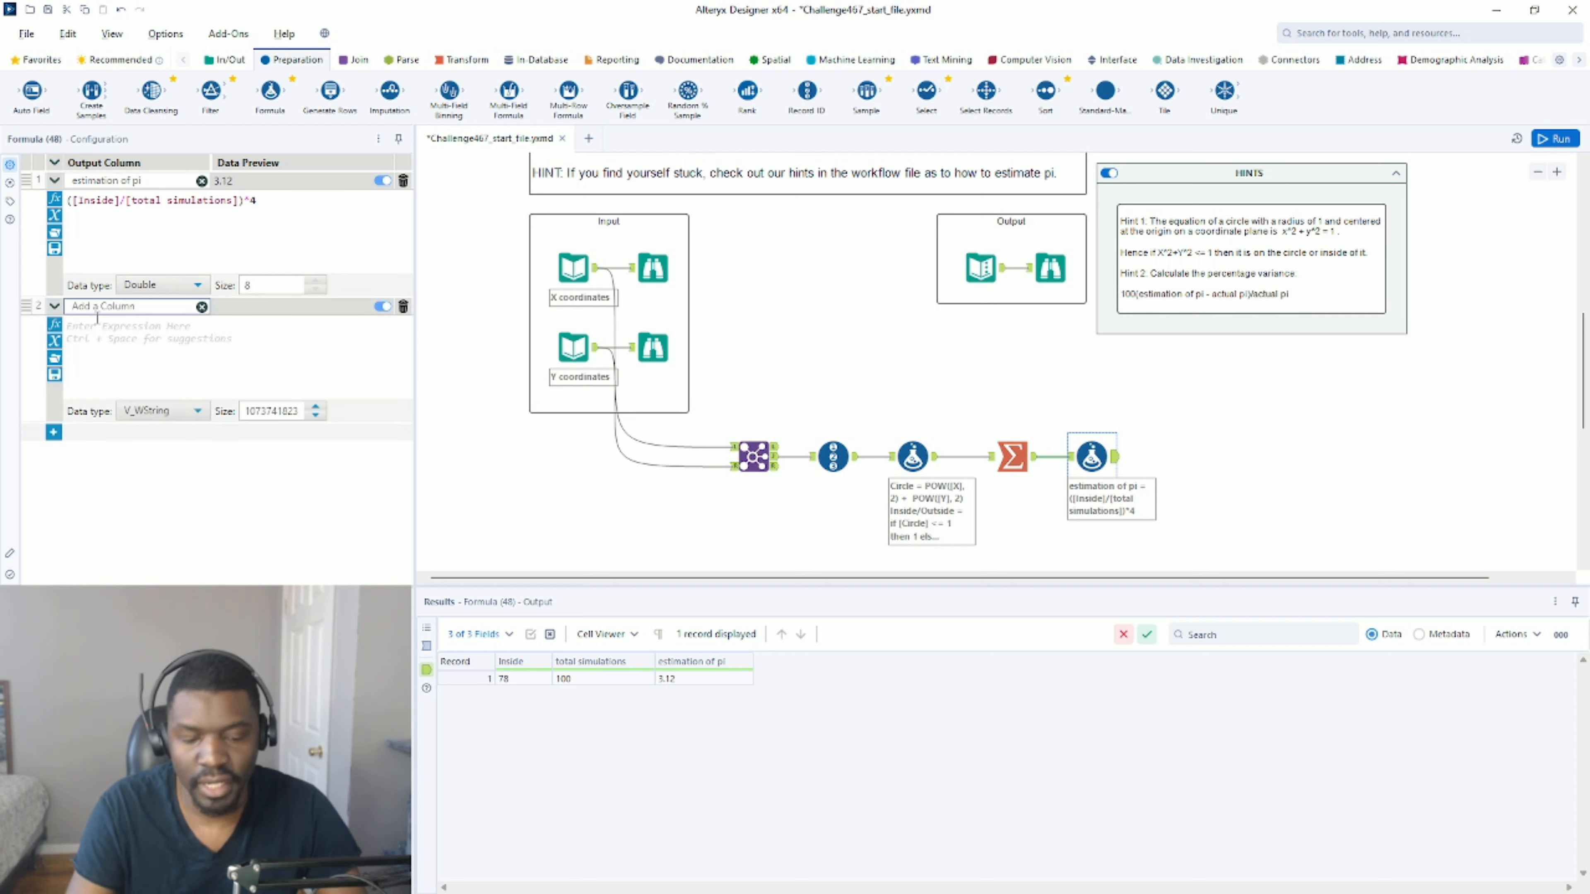
type("%va")
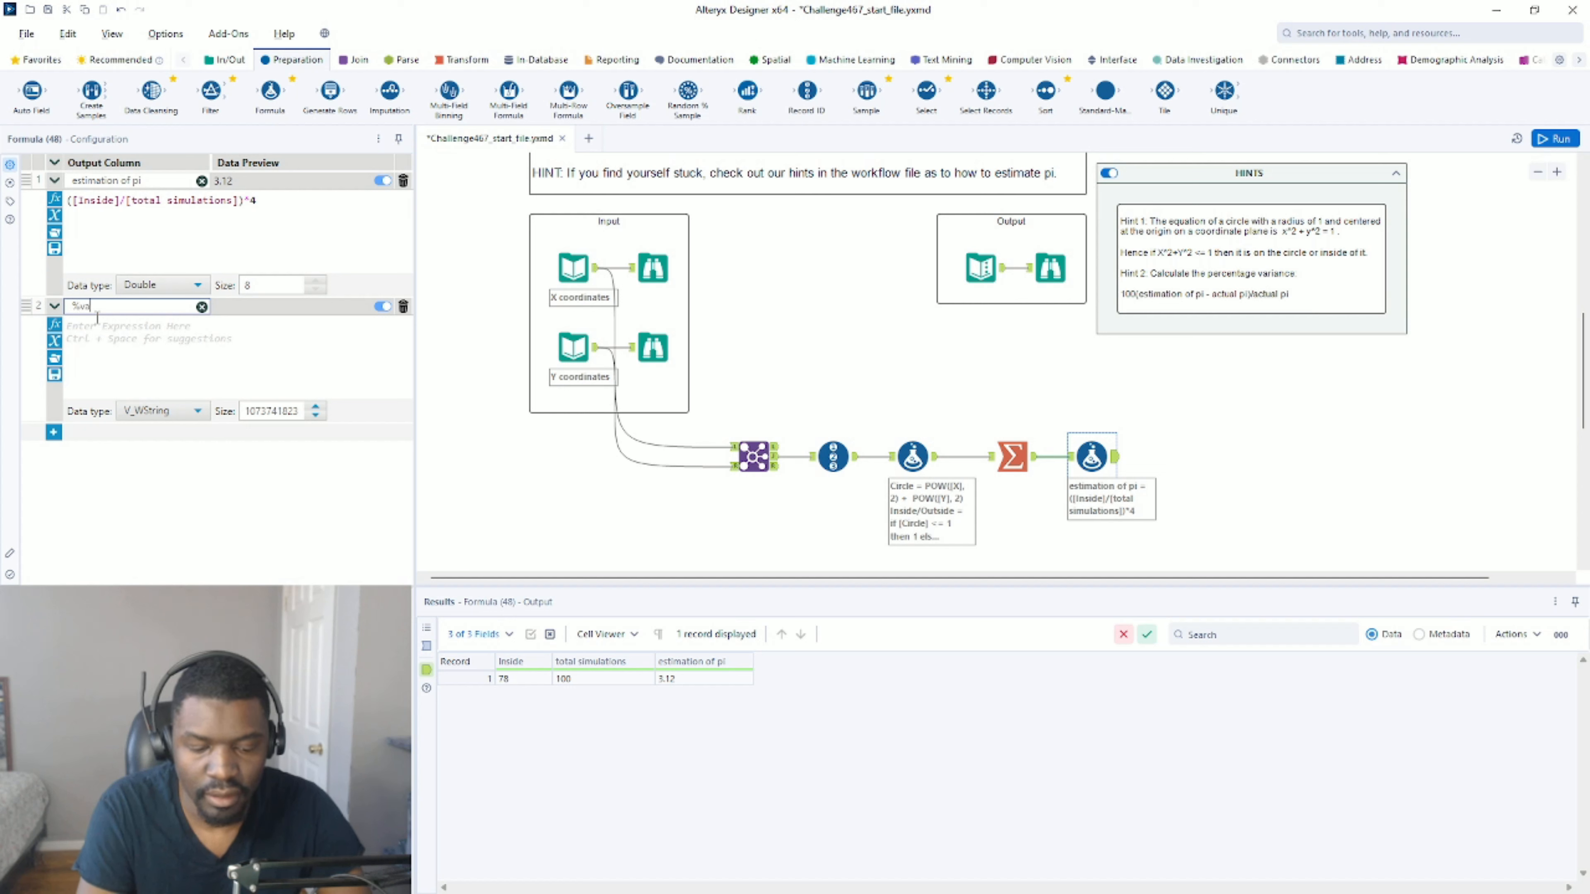
type("riance from act")
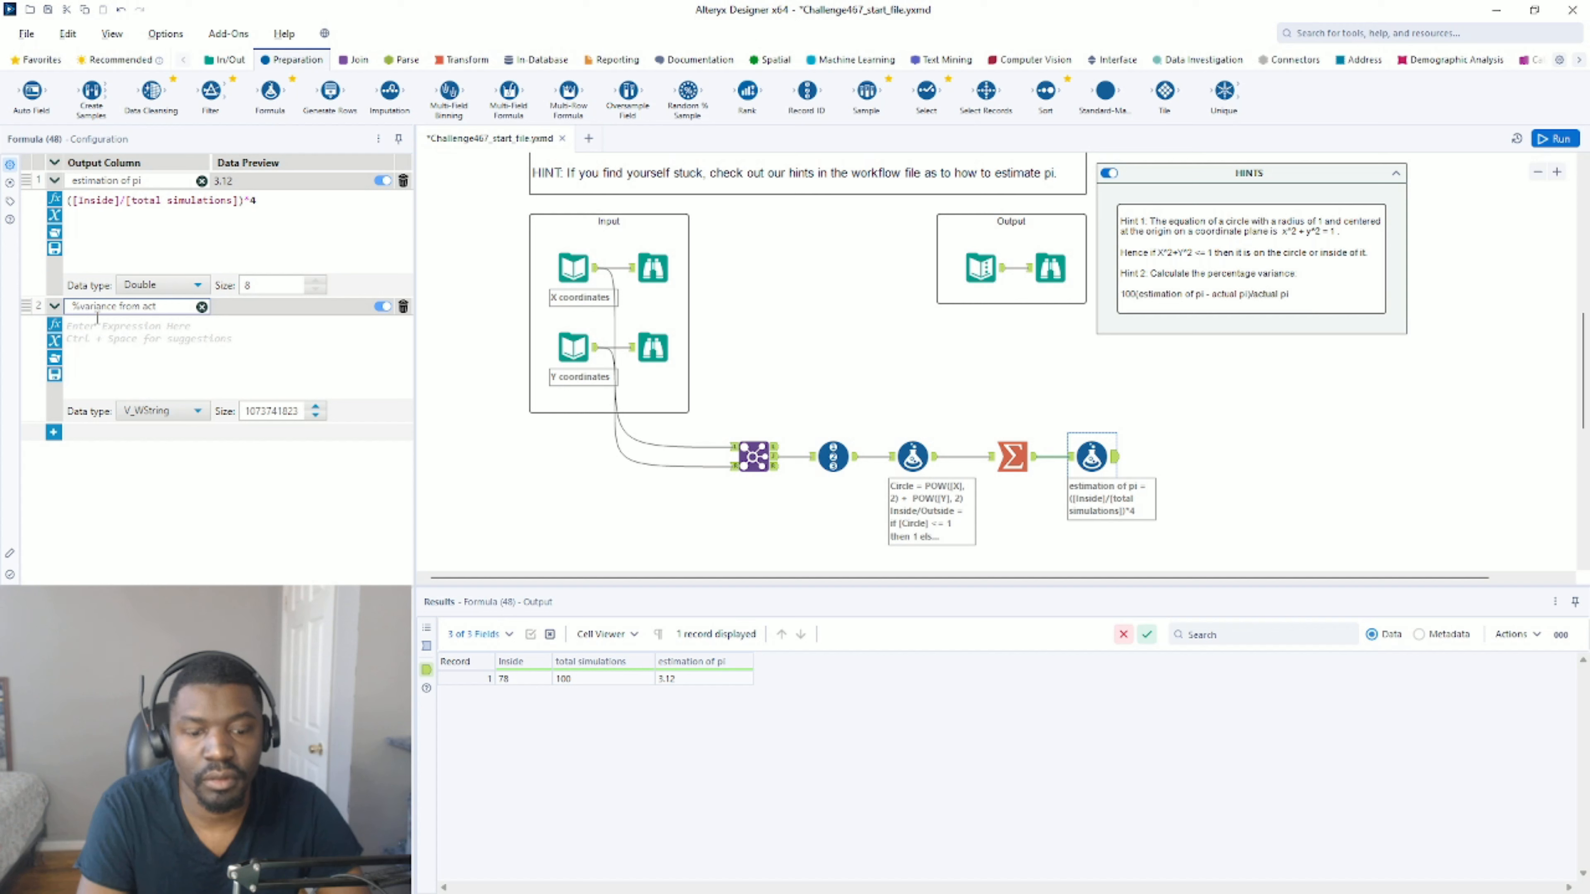
type("ual pi")
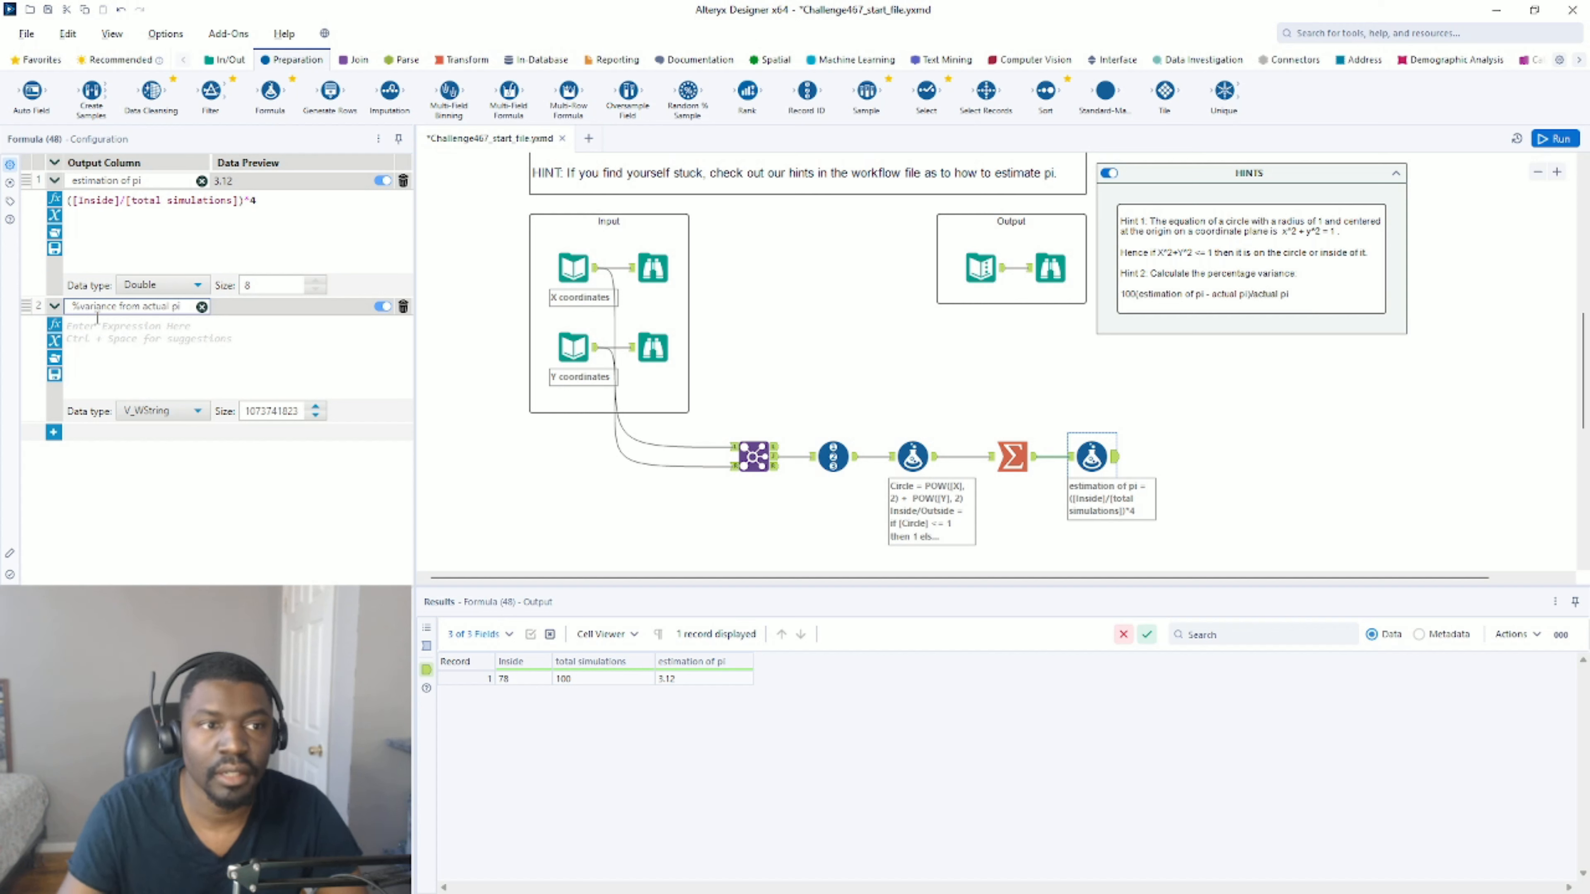
left_click(172, 411)
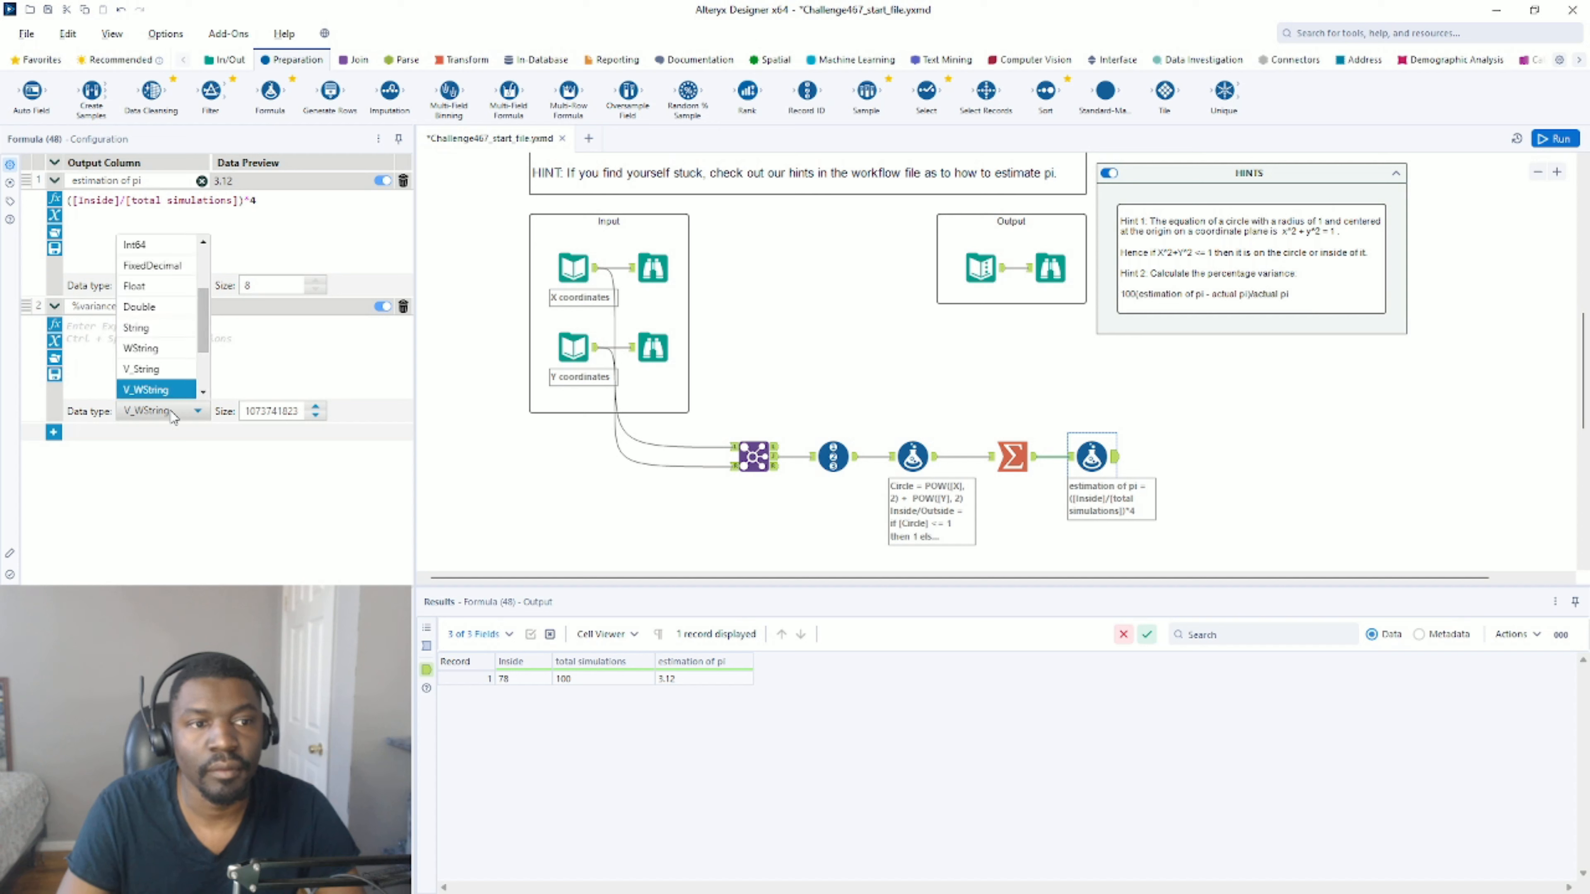
left_click(147, 309)
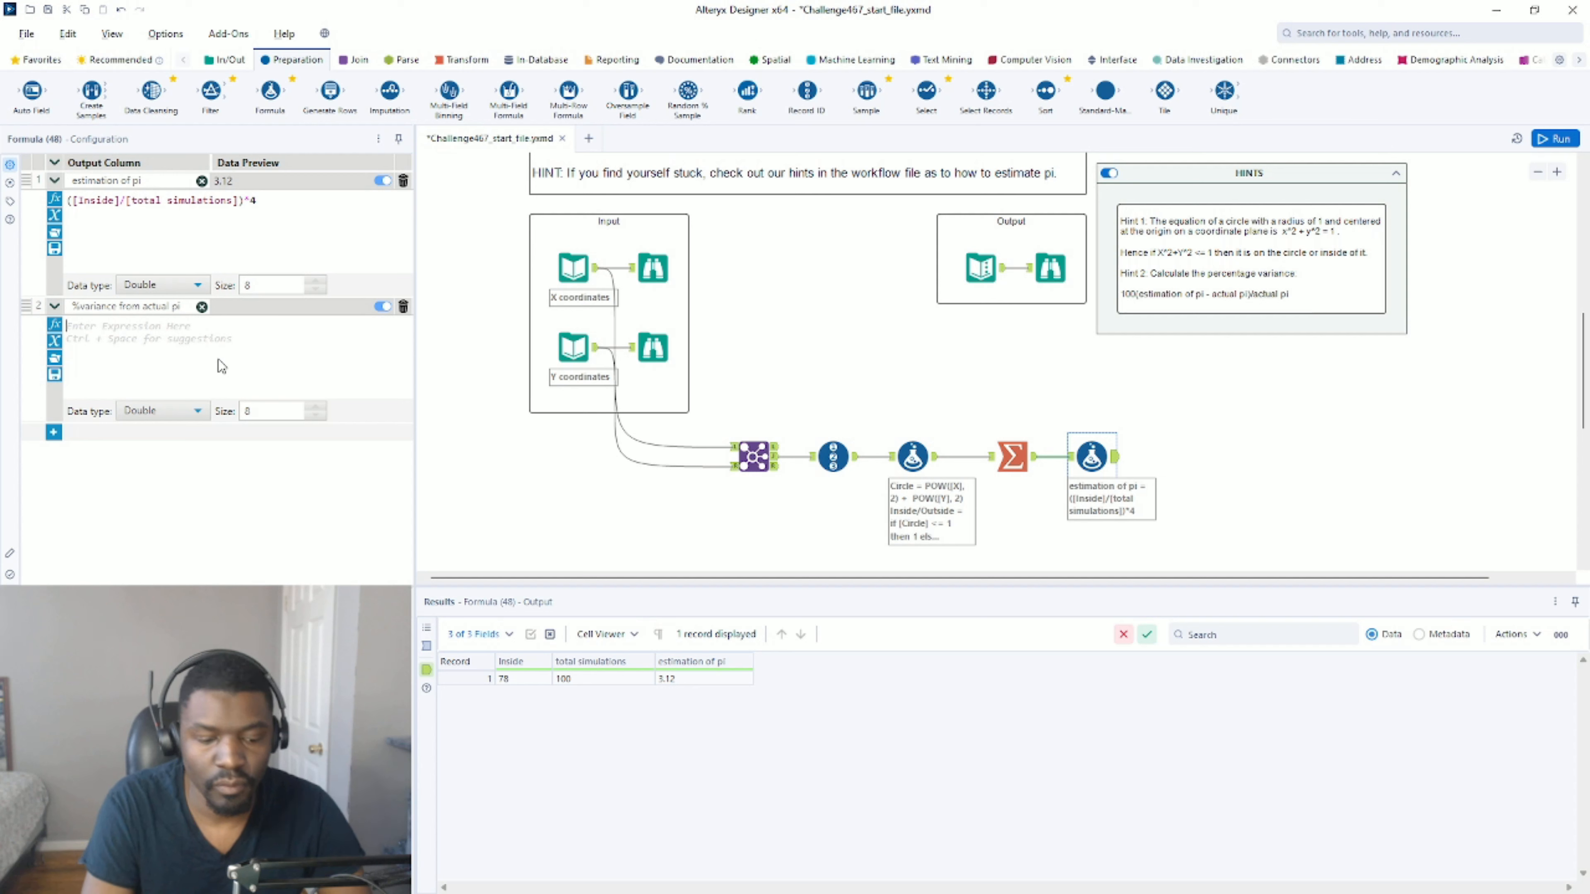
Write the %variance from actual pi expression as 100*([estimation of pi]-PI())/PI().
type("1")
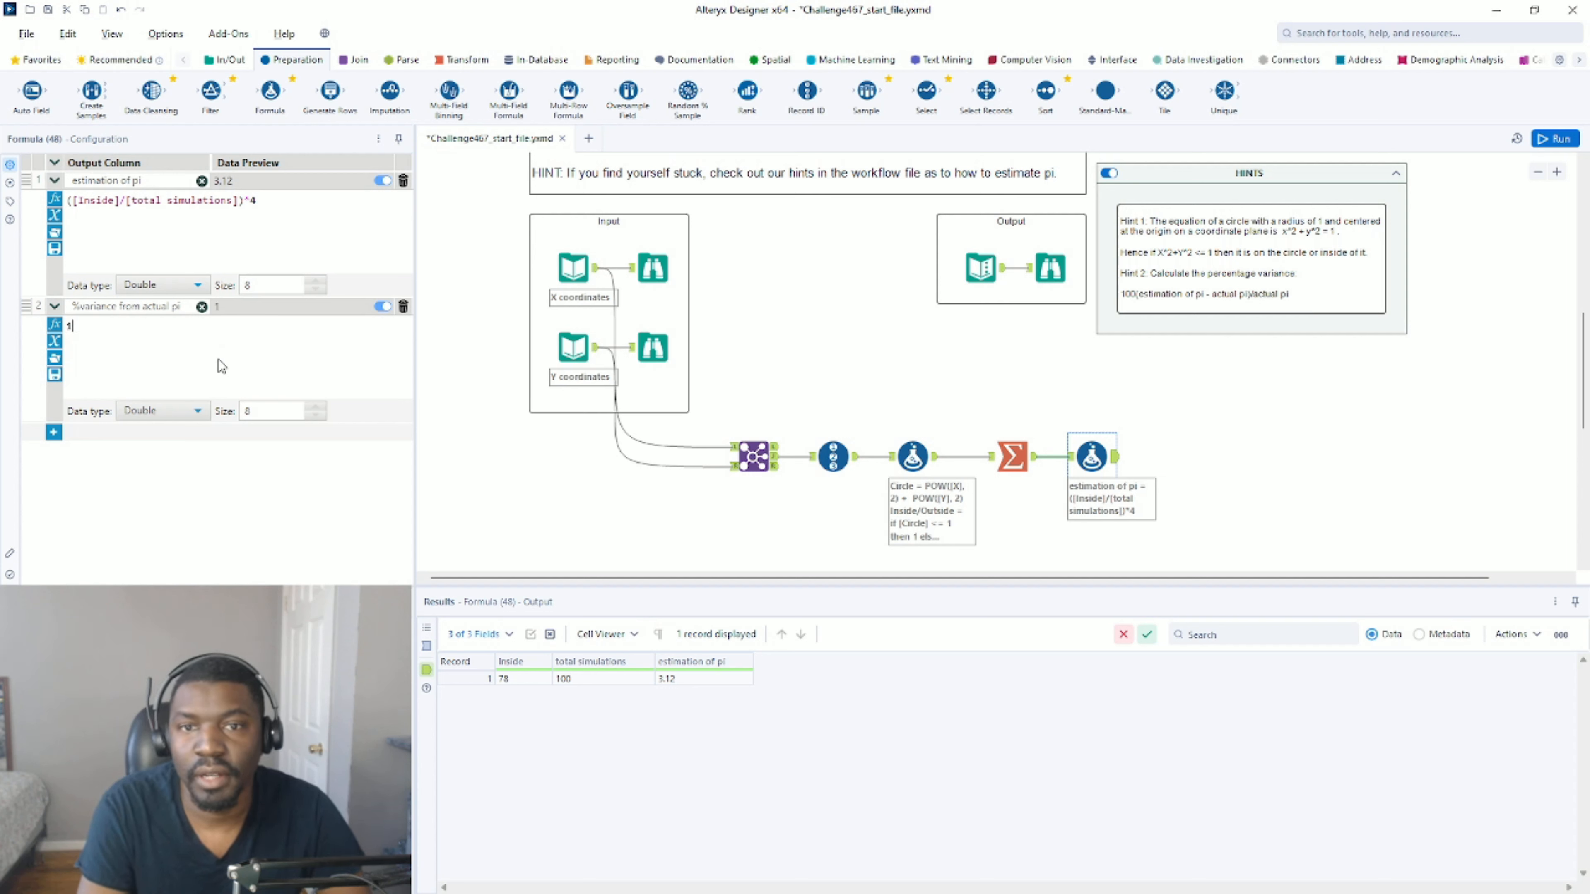
type("00(est")
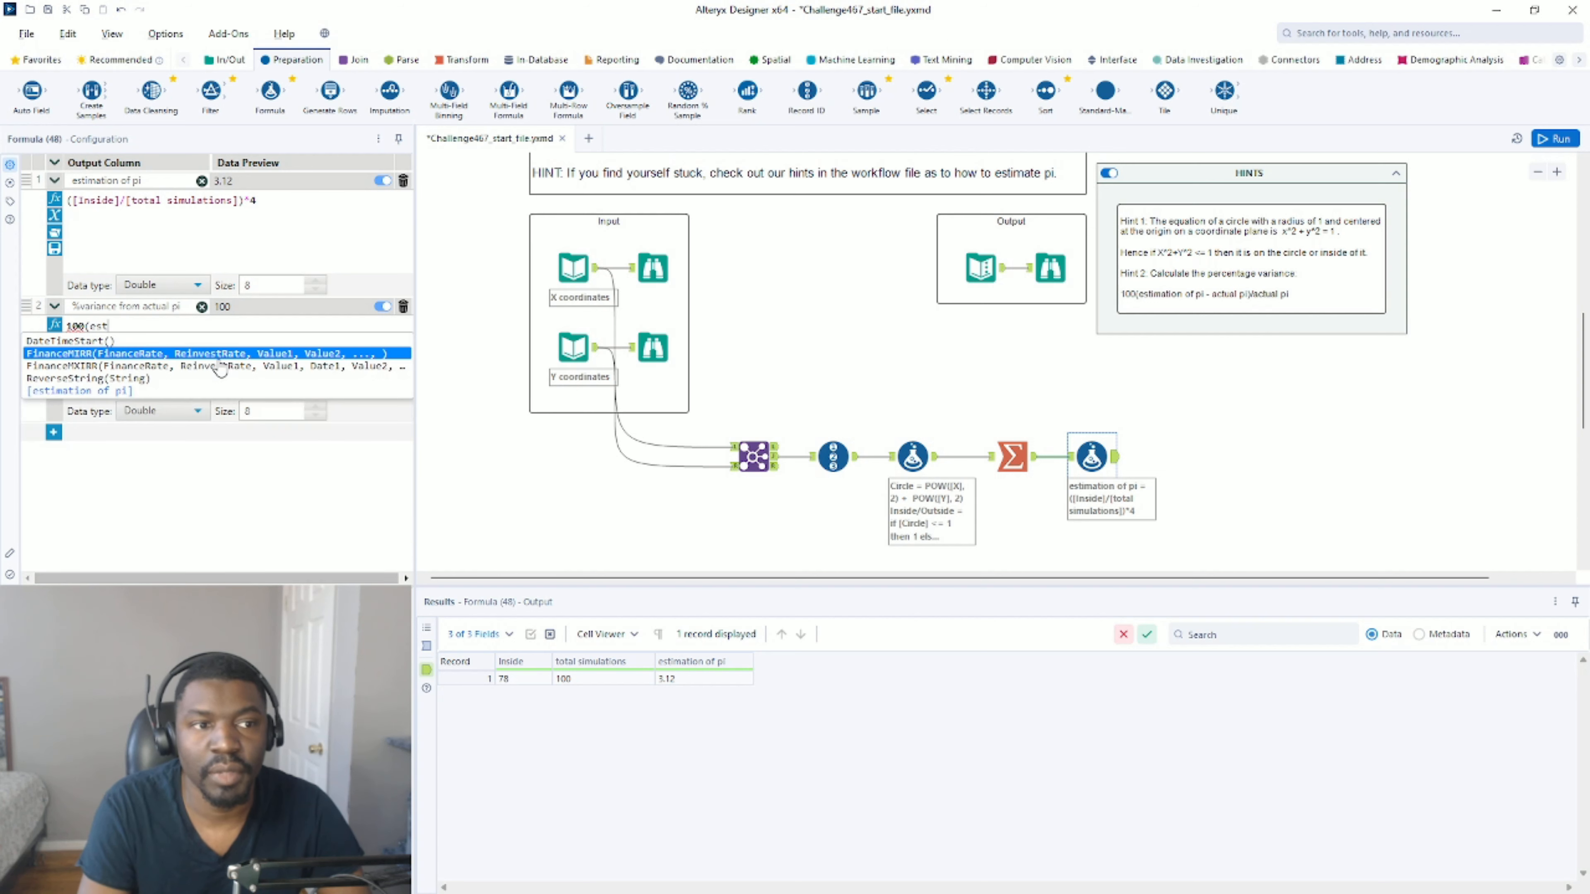
left_click(147, 391)
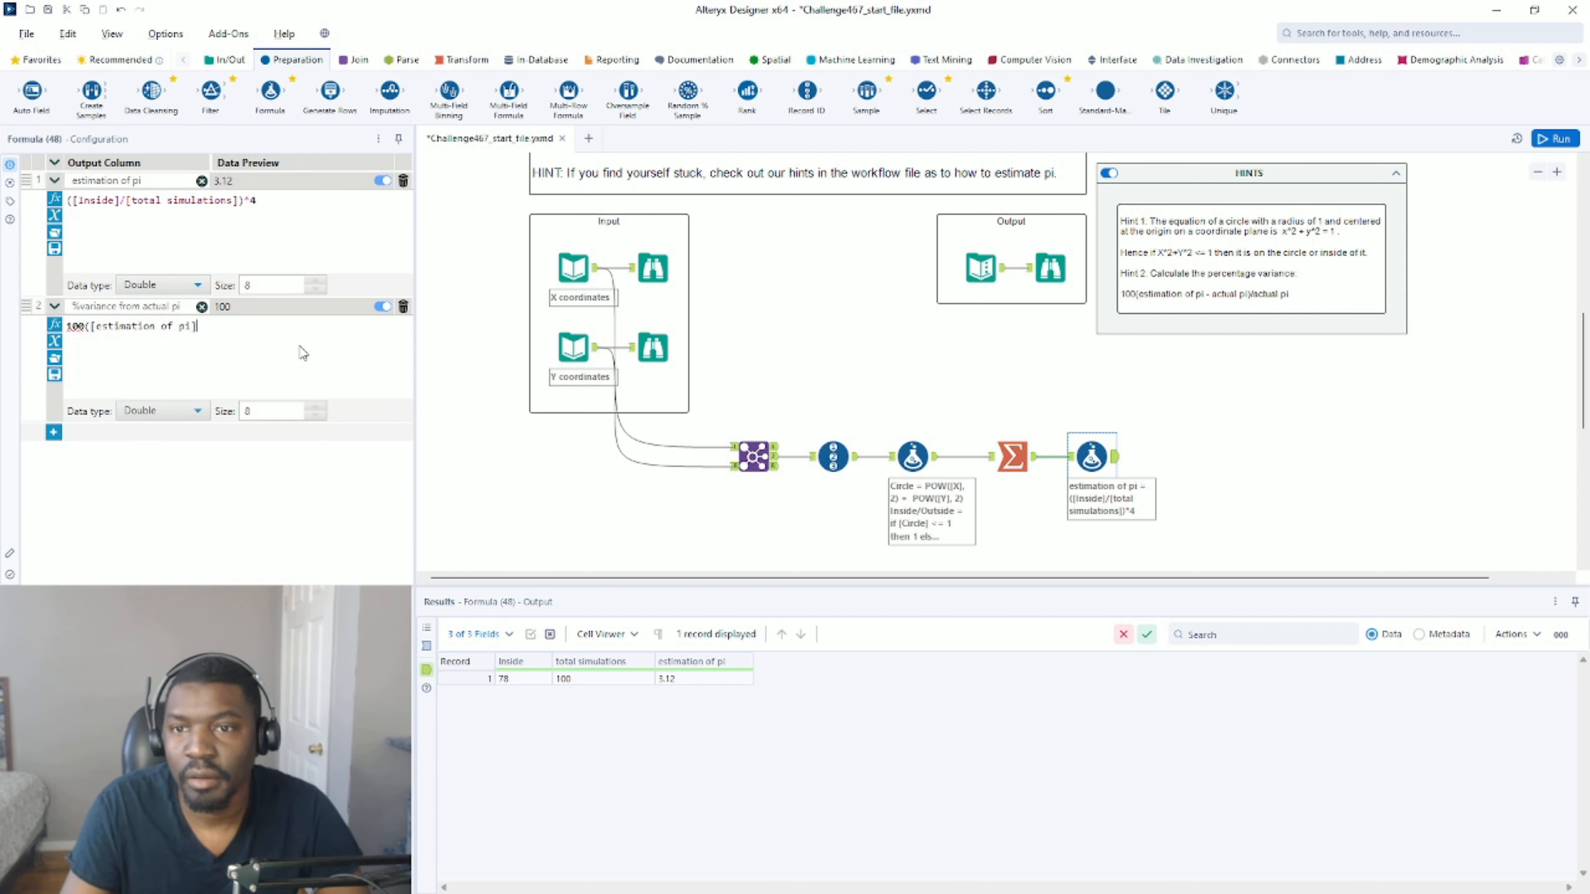
type("-")
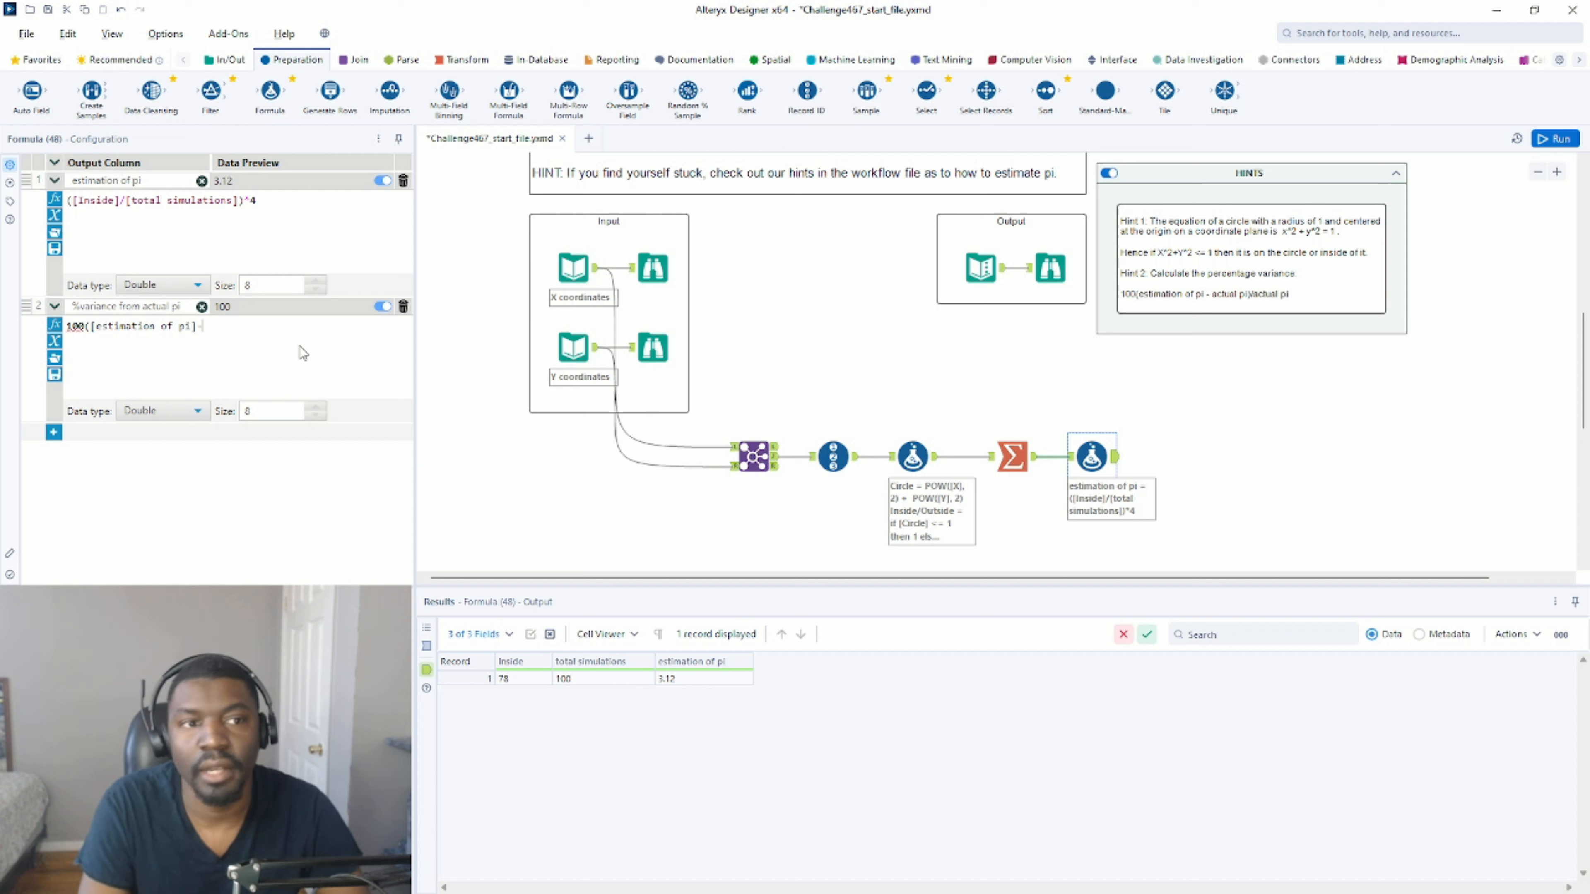
type("pi")
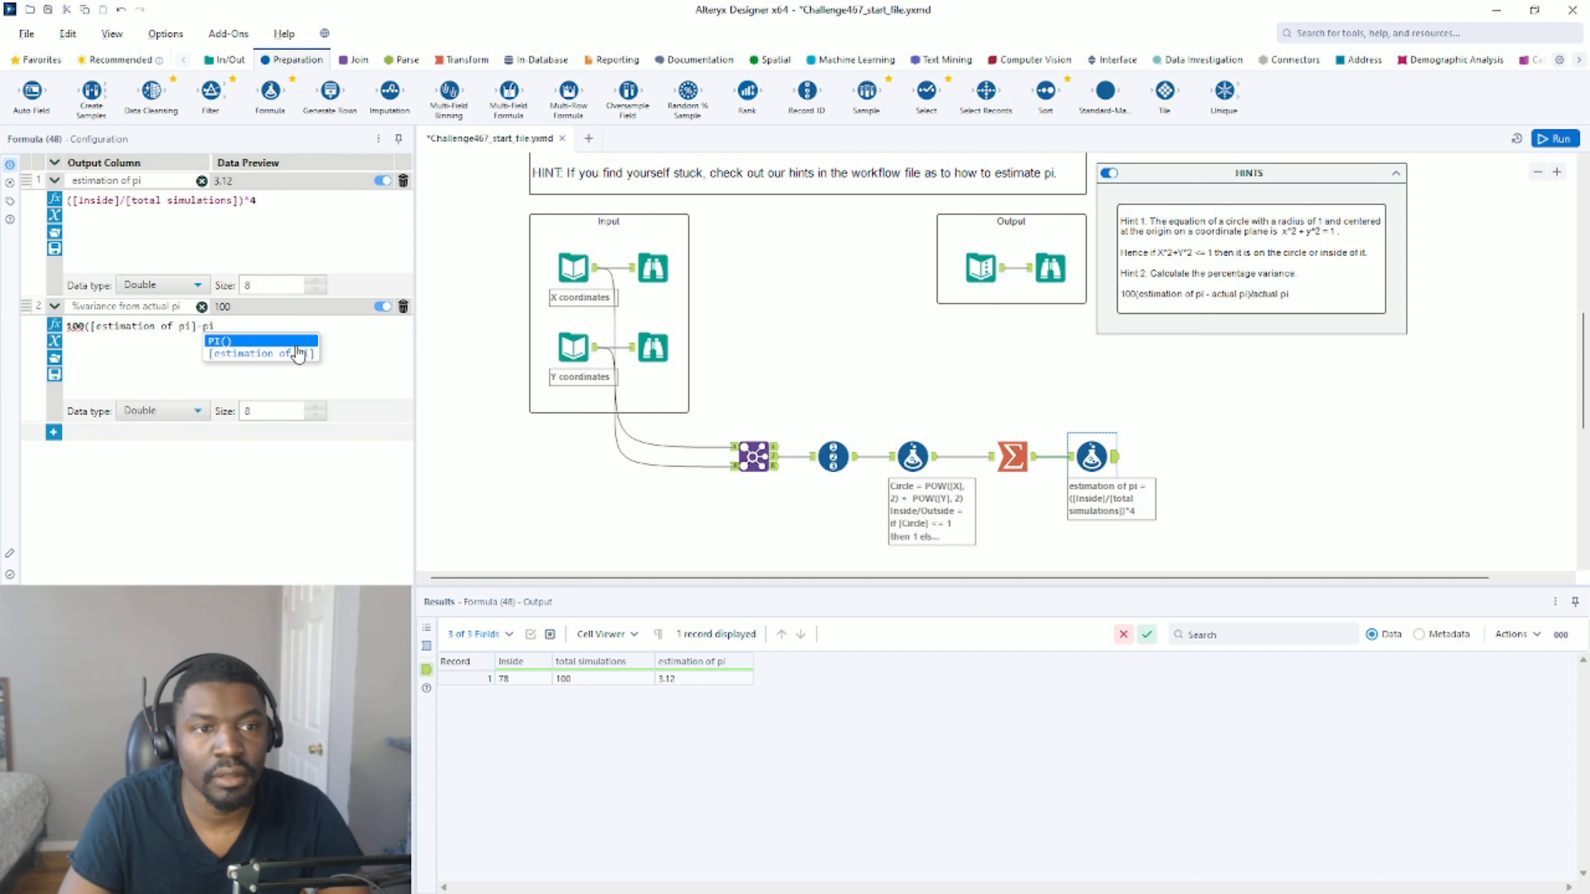
key("Return")
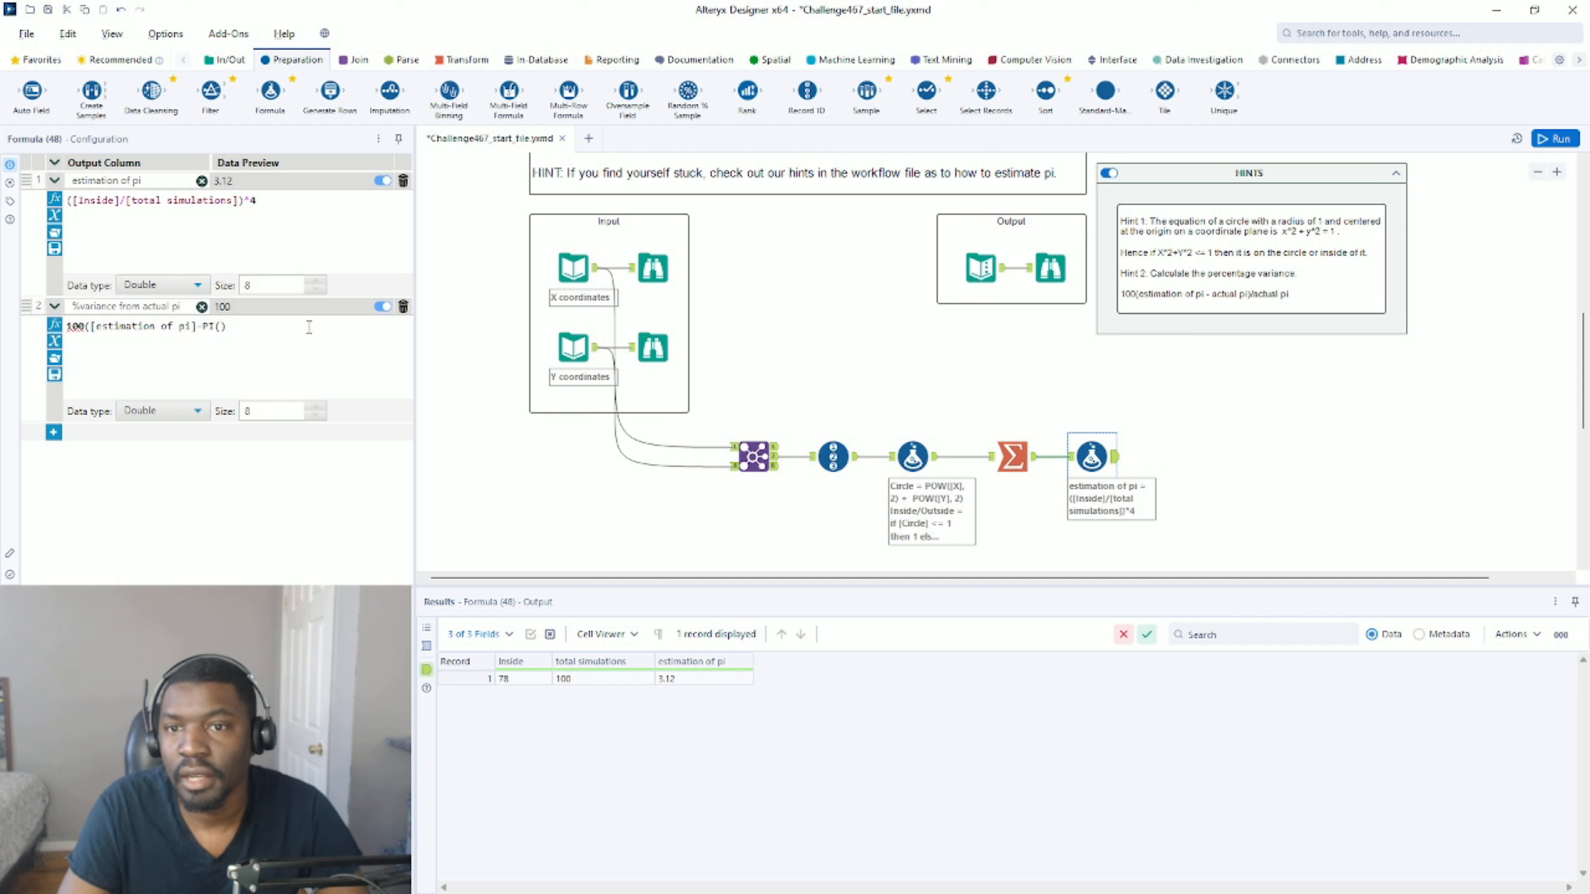
type(")")
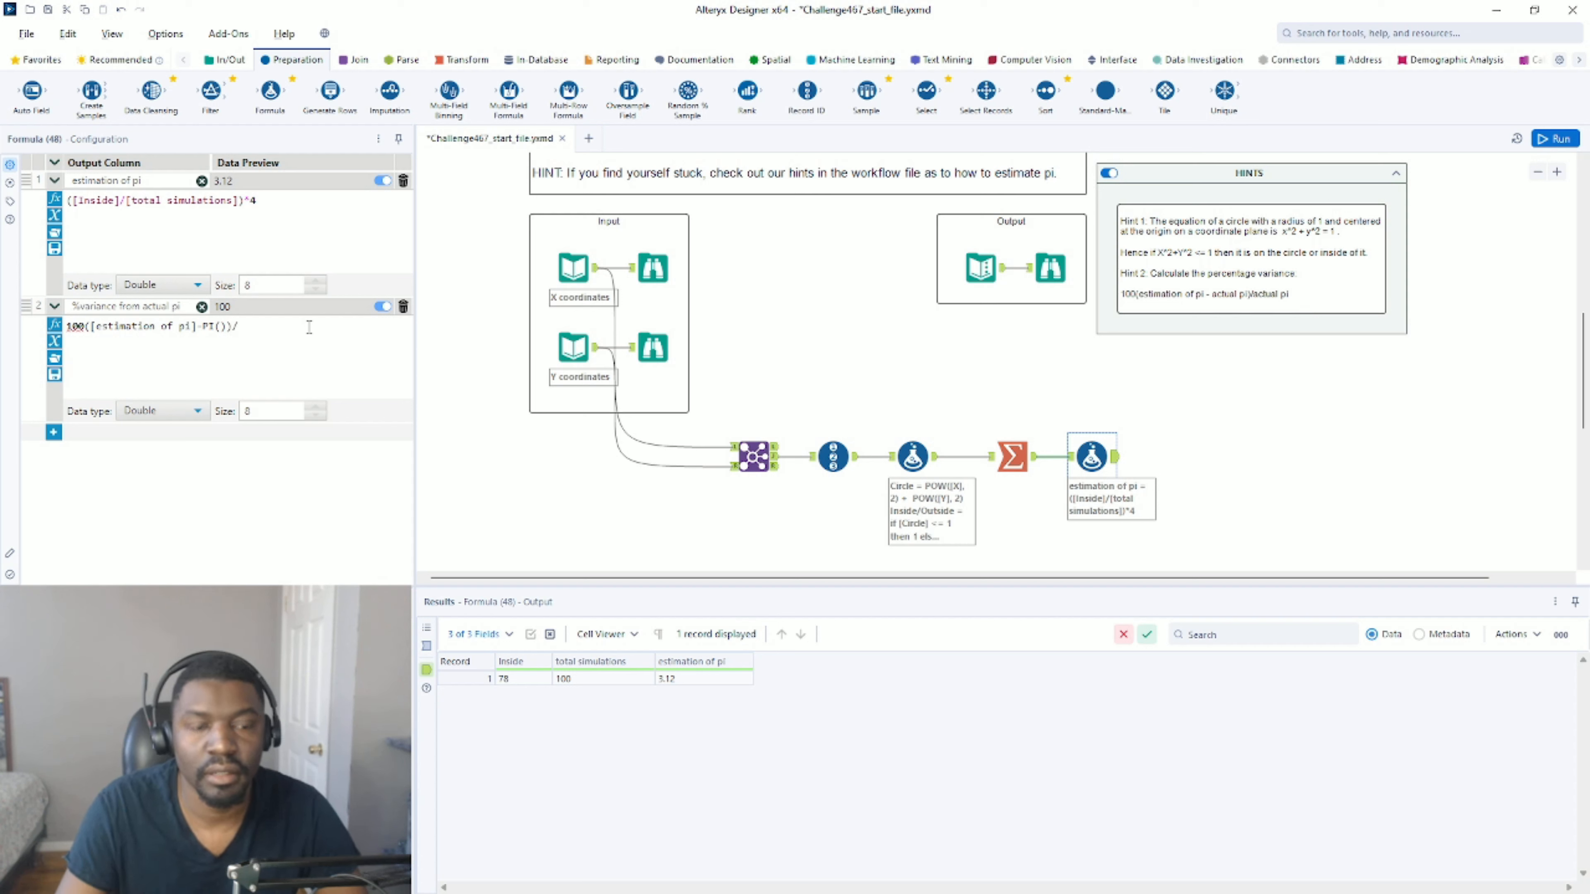
type("/pi")
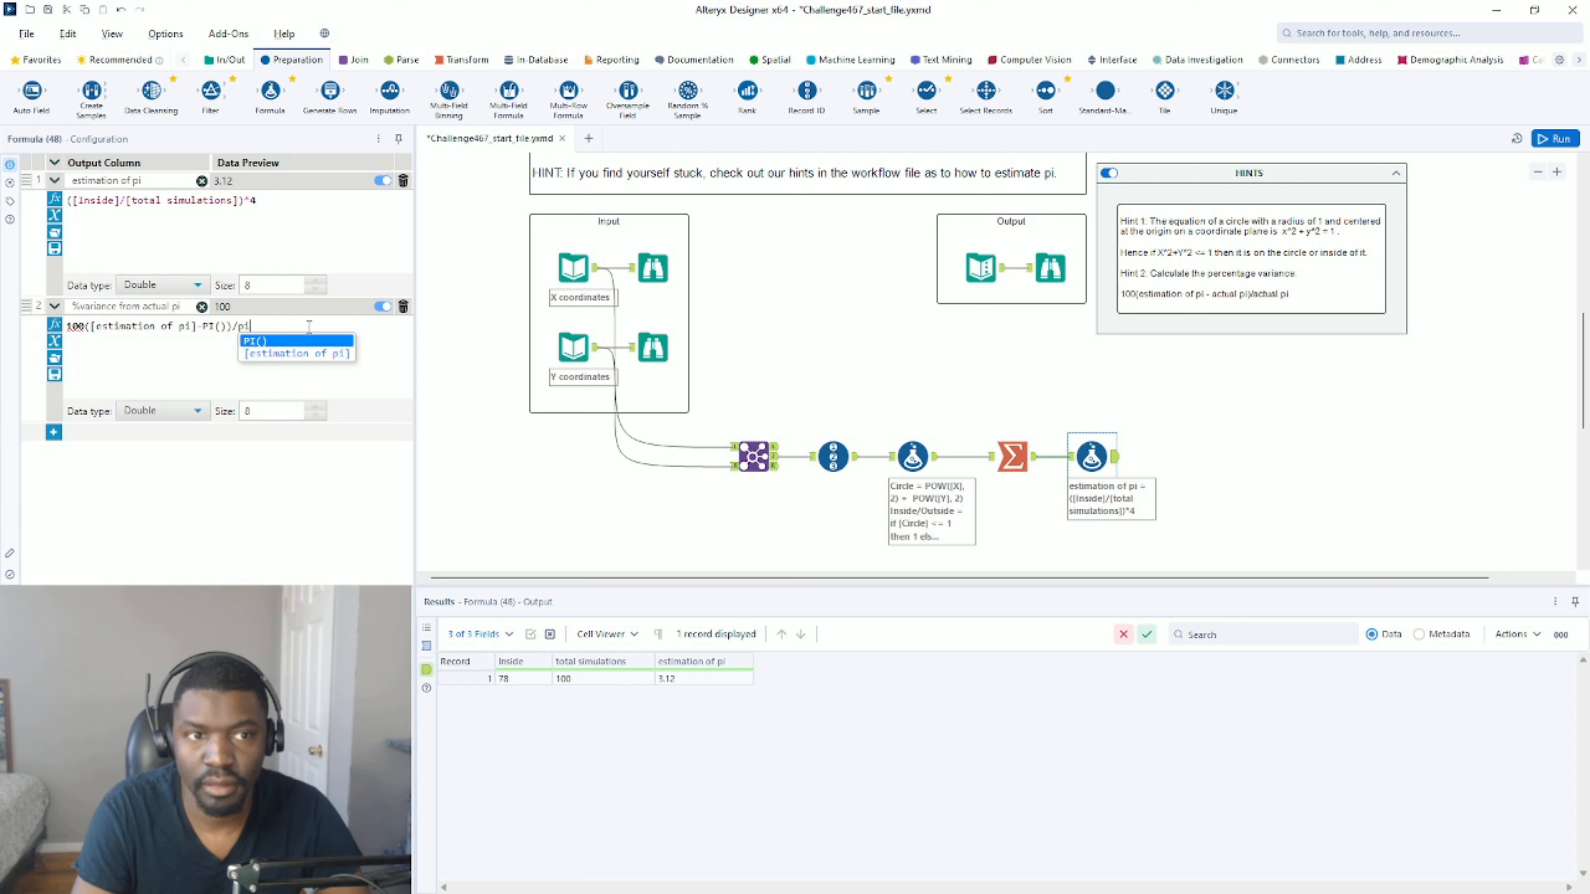
left_click(267, 343)
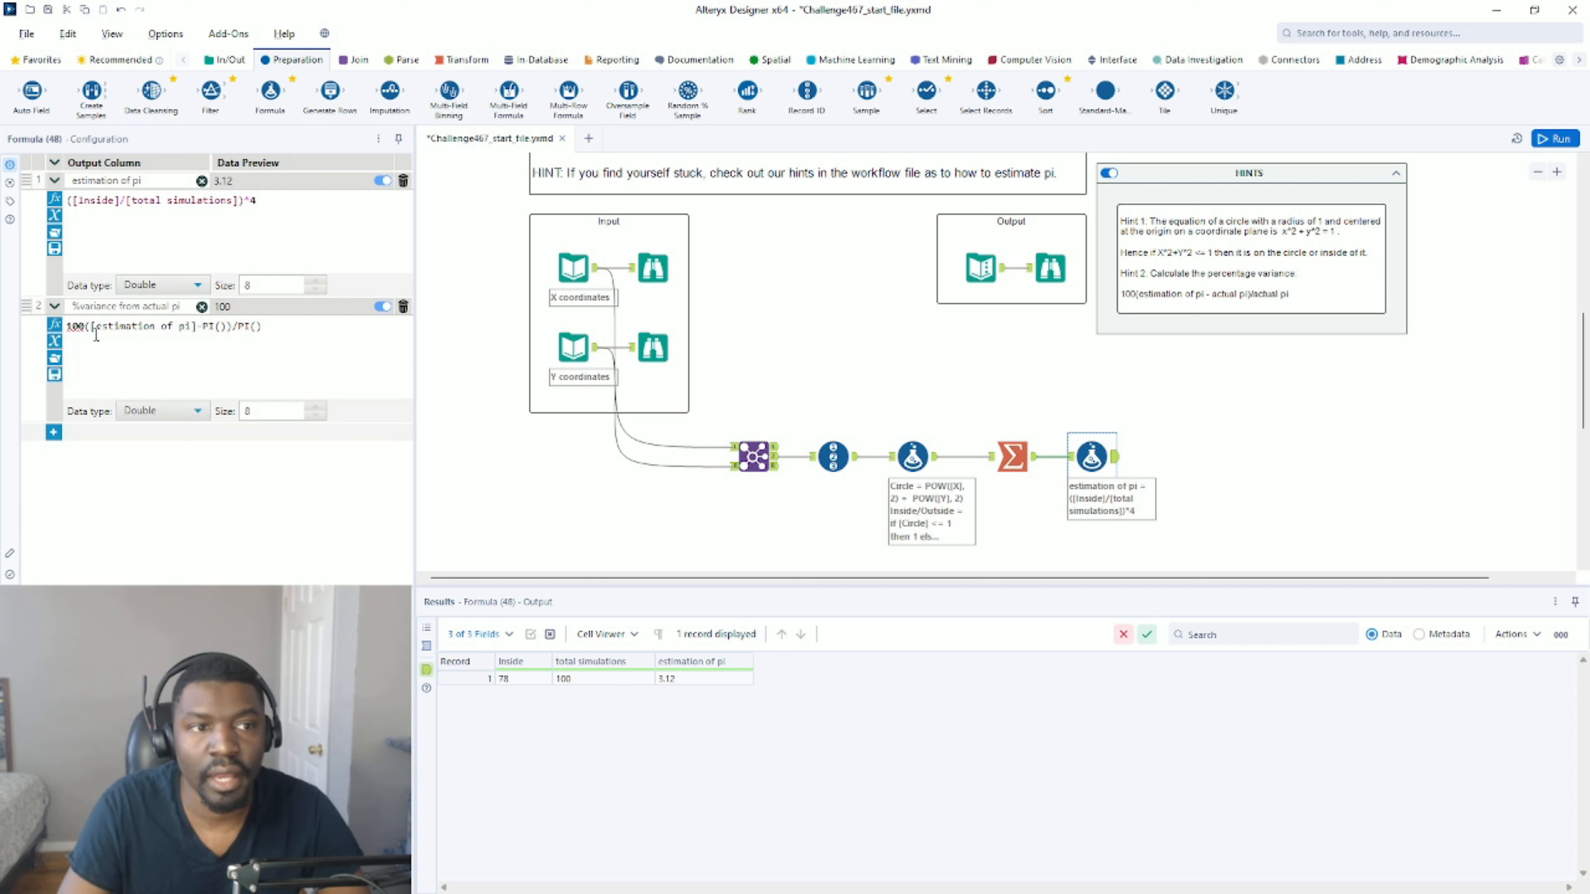
left_click(84, 327)
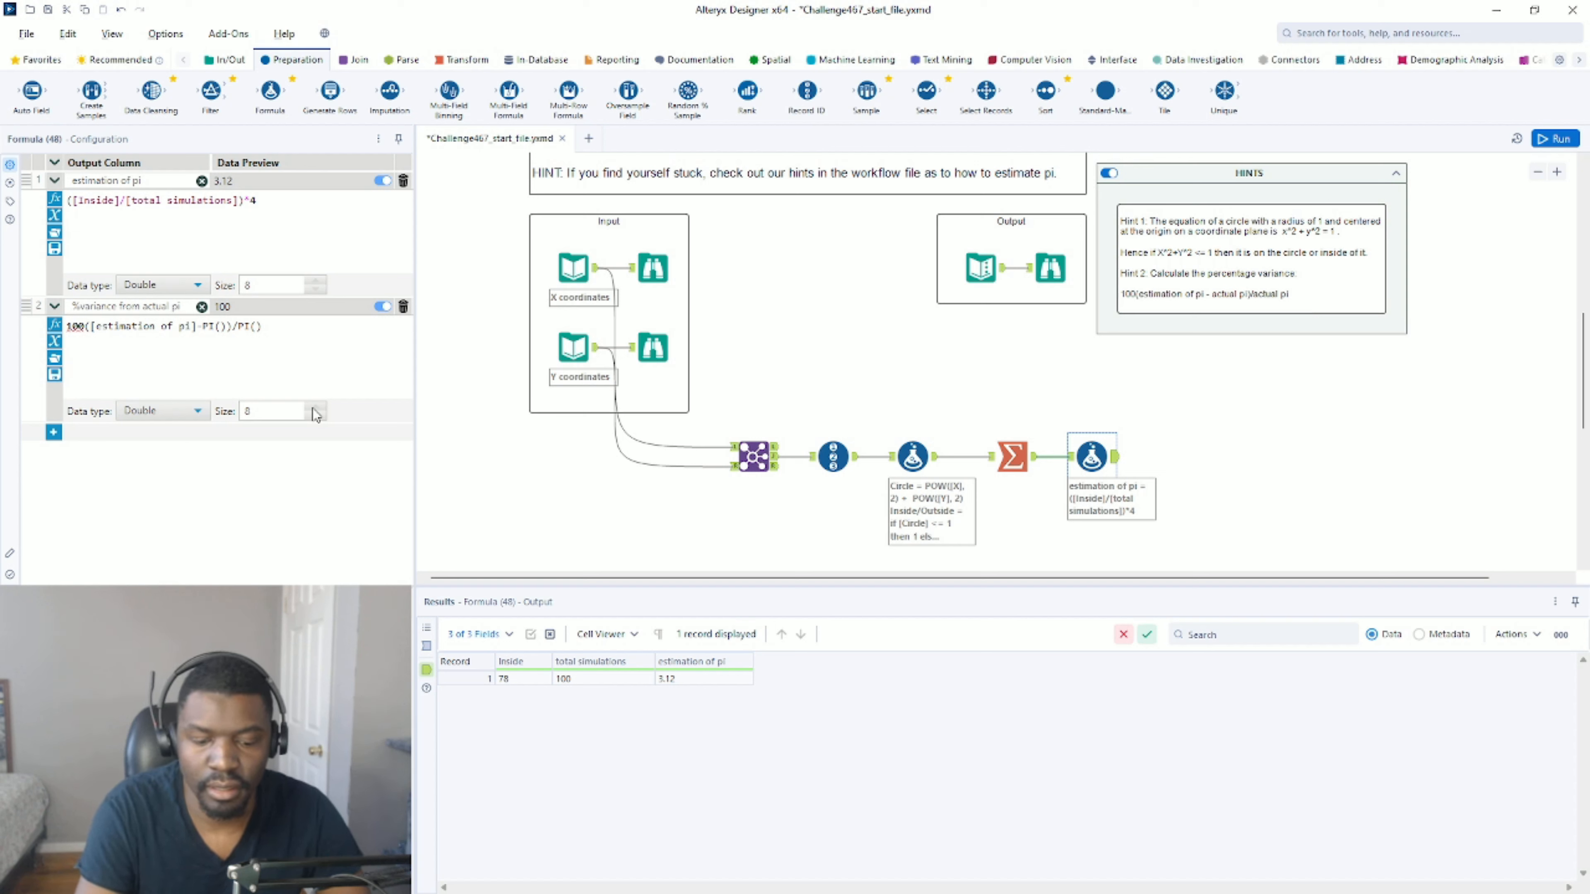
type("*")
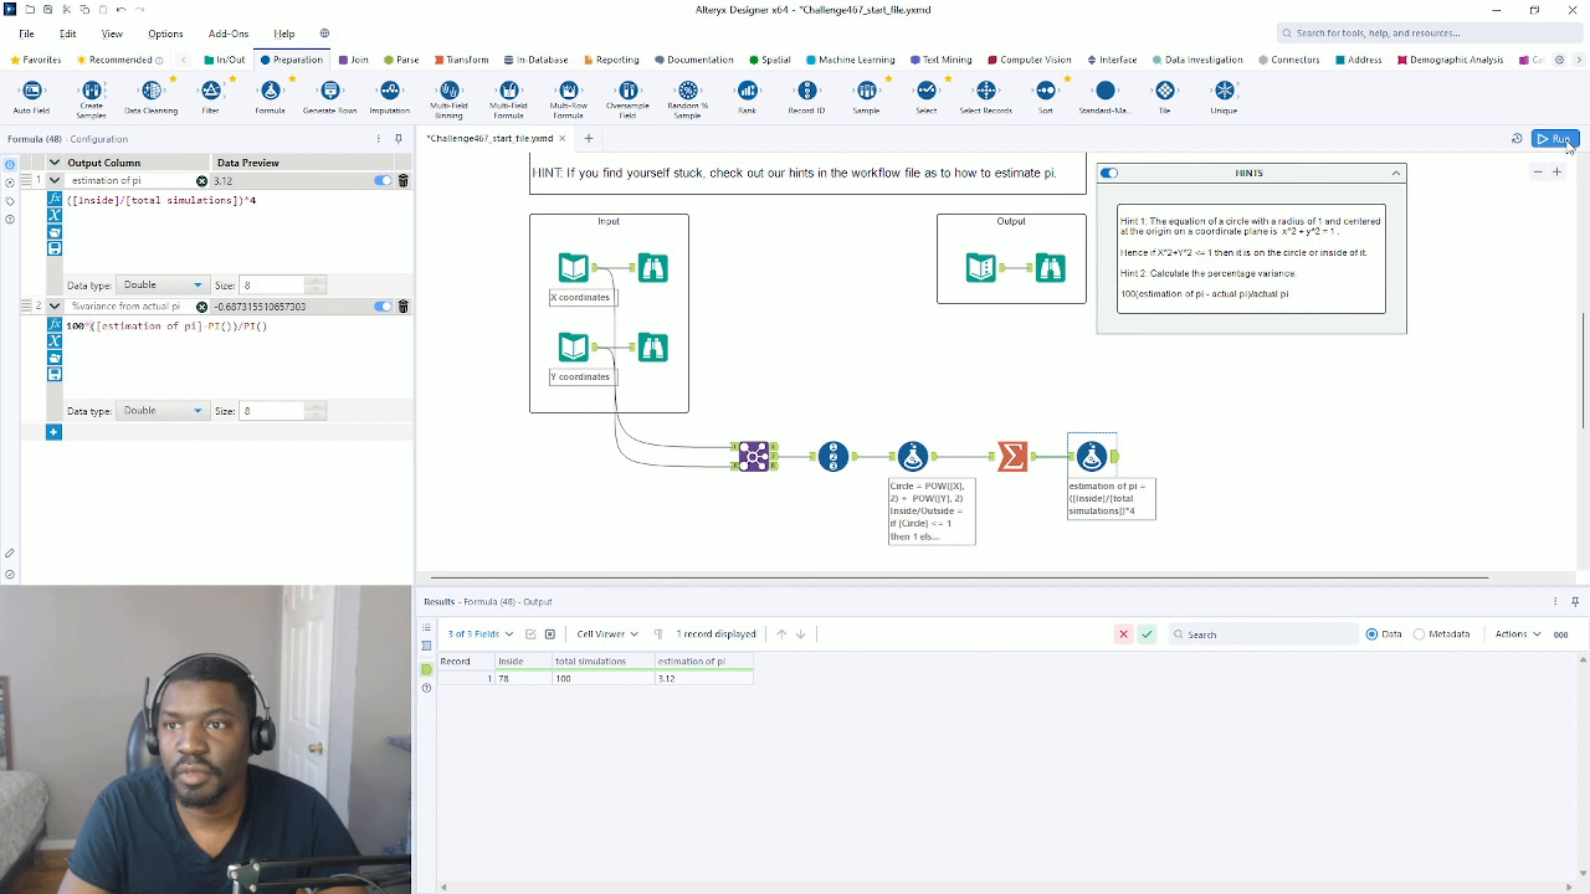
Run the workflow and compare the final Formula tool's output with the expected output data.
left_click(990, 338)
key("ctrl+r")
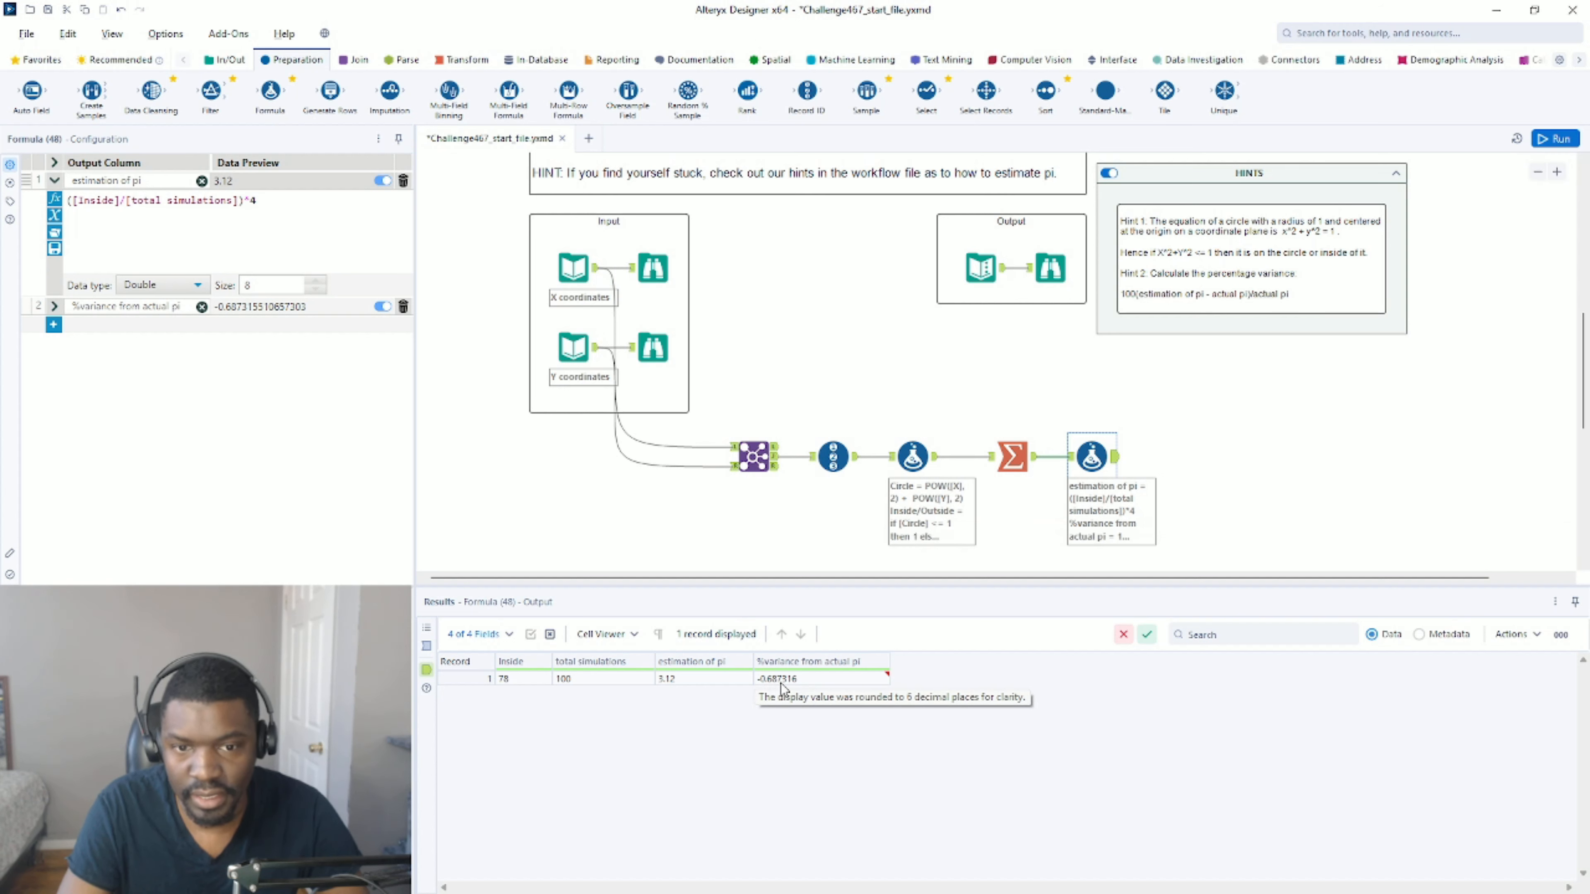
left_click(981, 276)
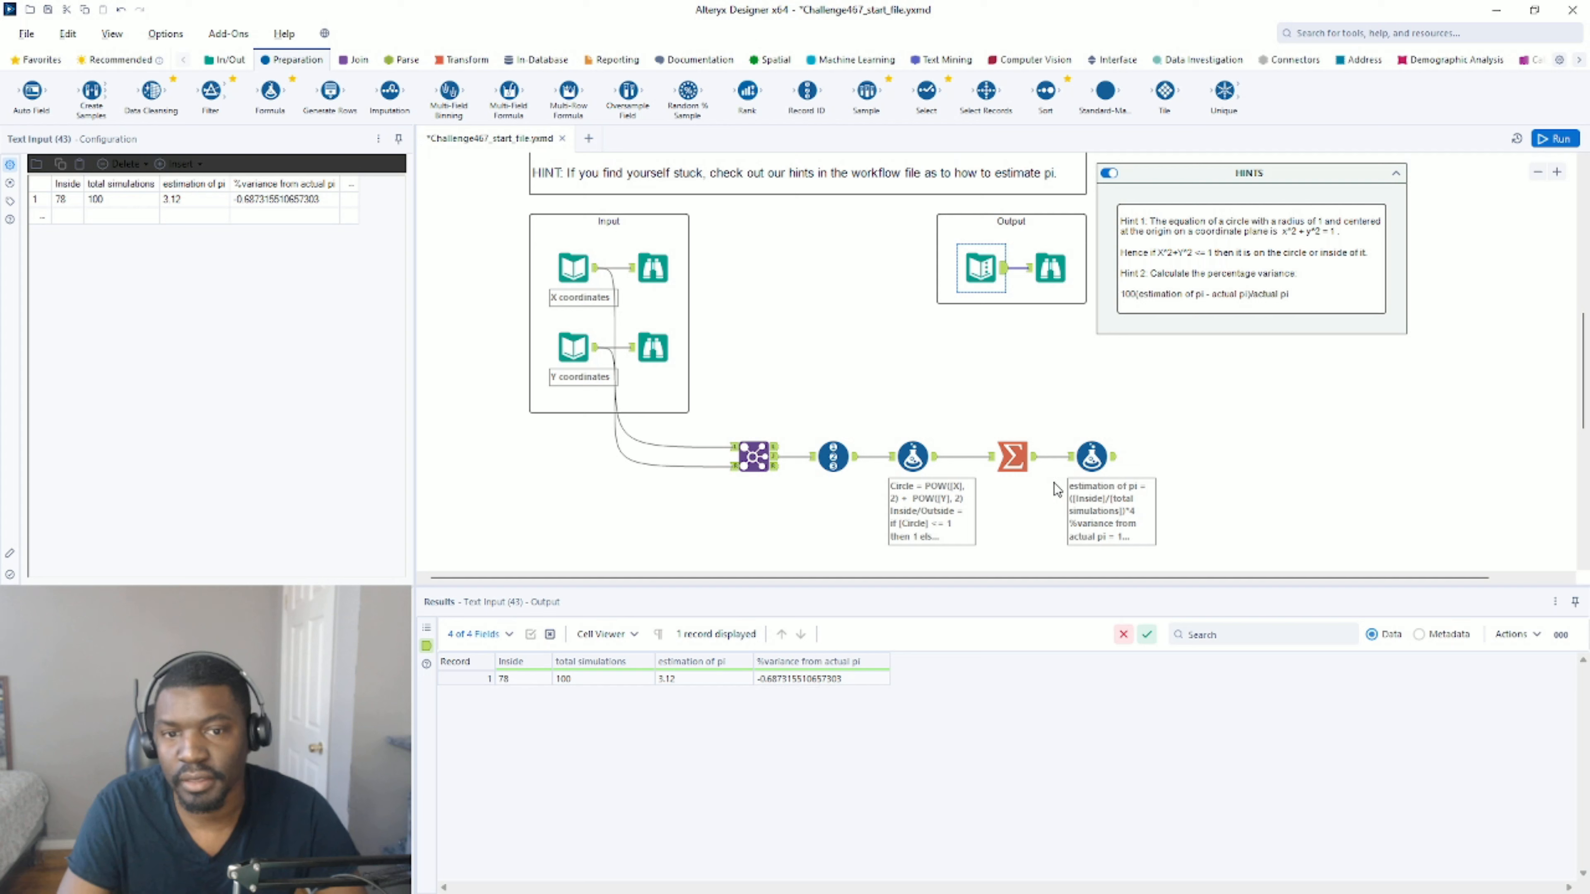
left_click(1107, 445)
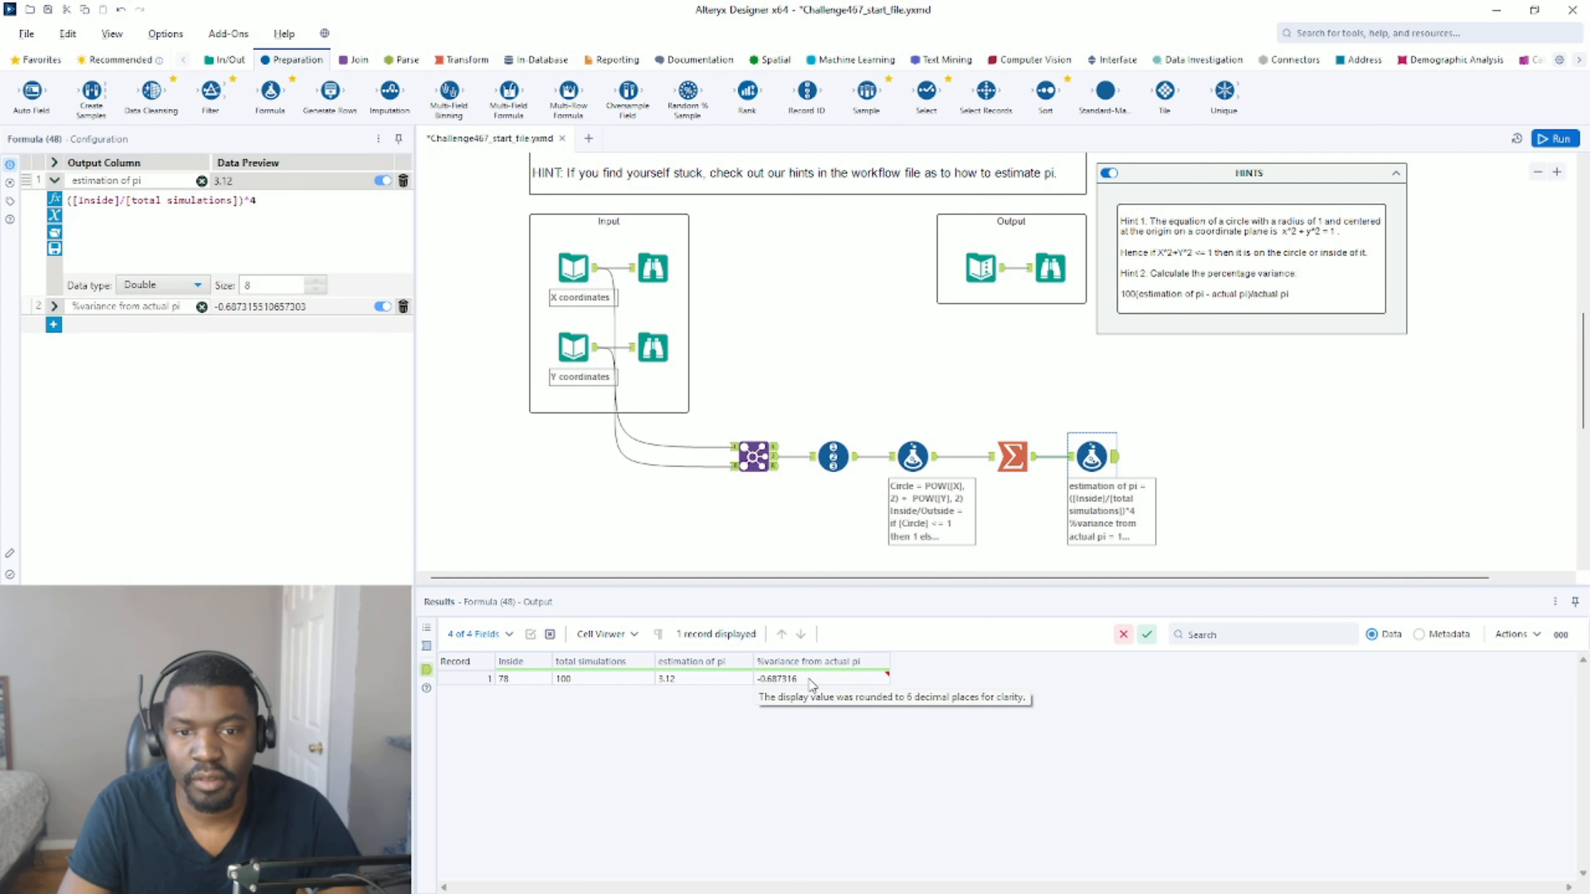